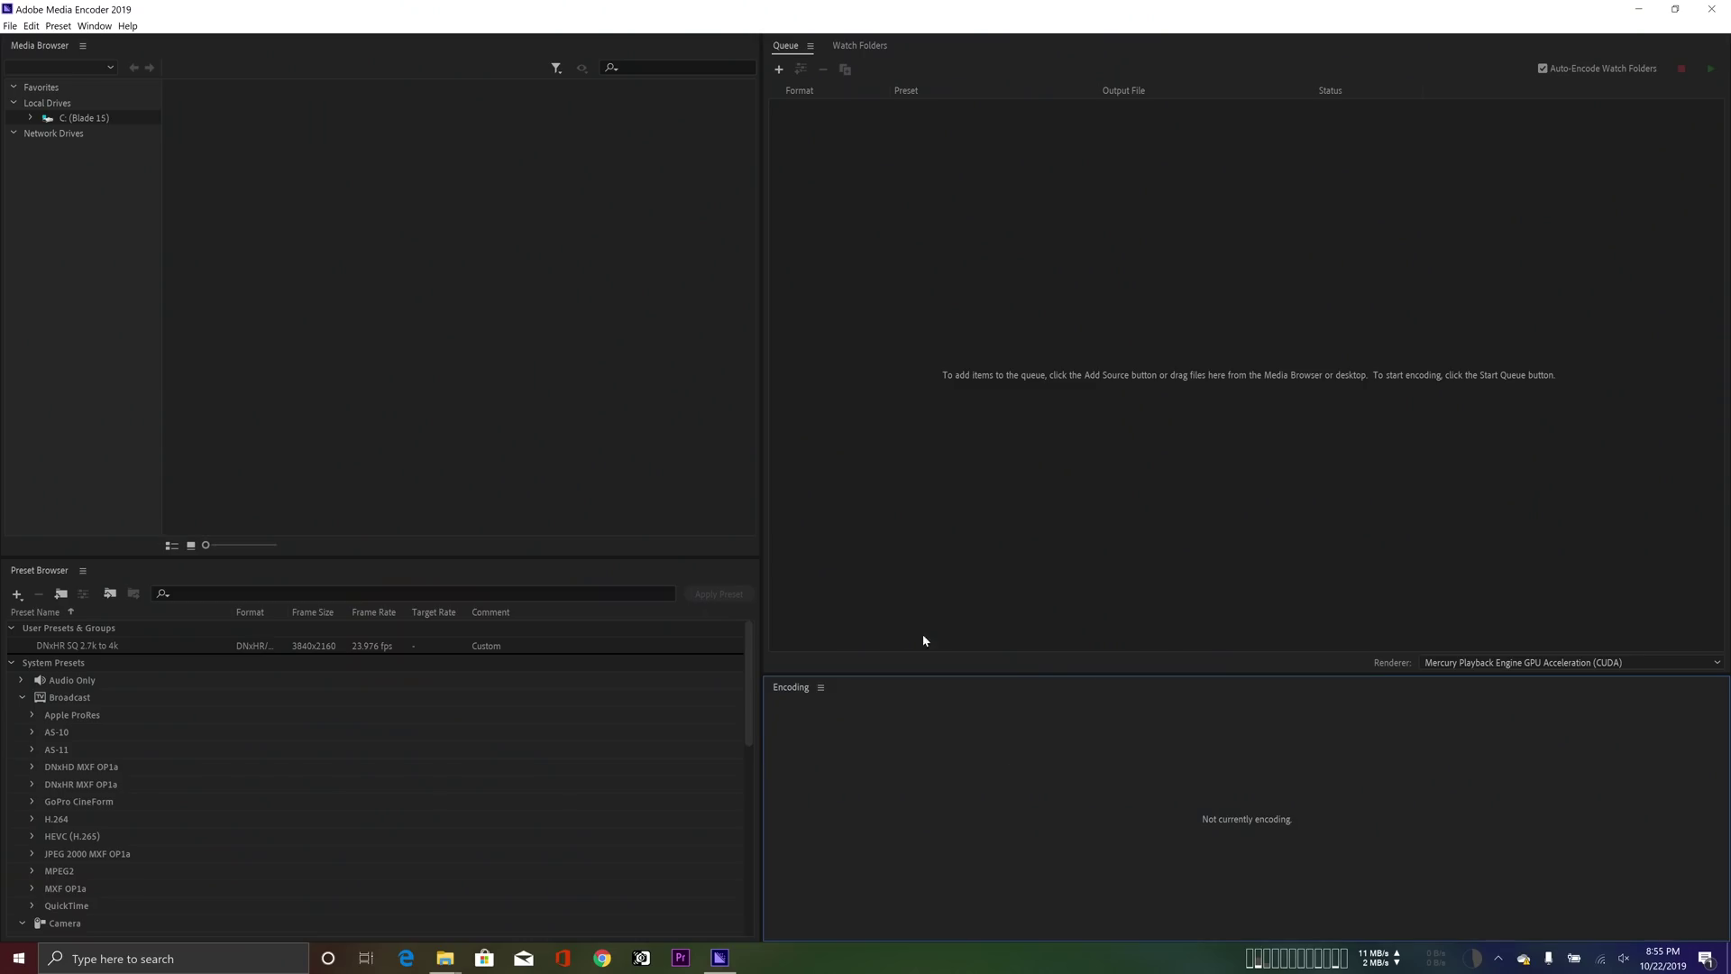
Queue GH011200_smoothed in Media Encoder and set Interpret Footage to assume a custom frame rate
click(445, 957)
drag(983, 704, 1117, 240)
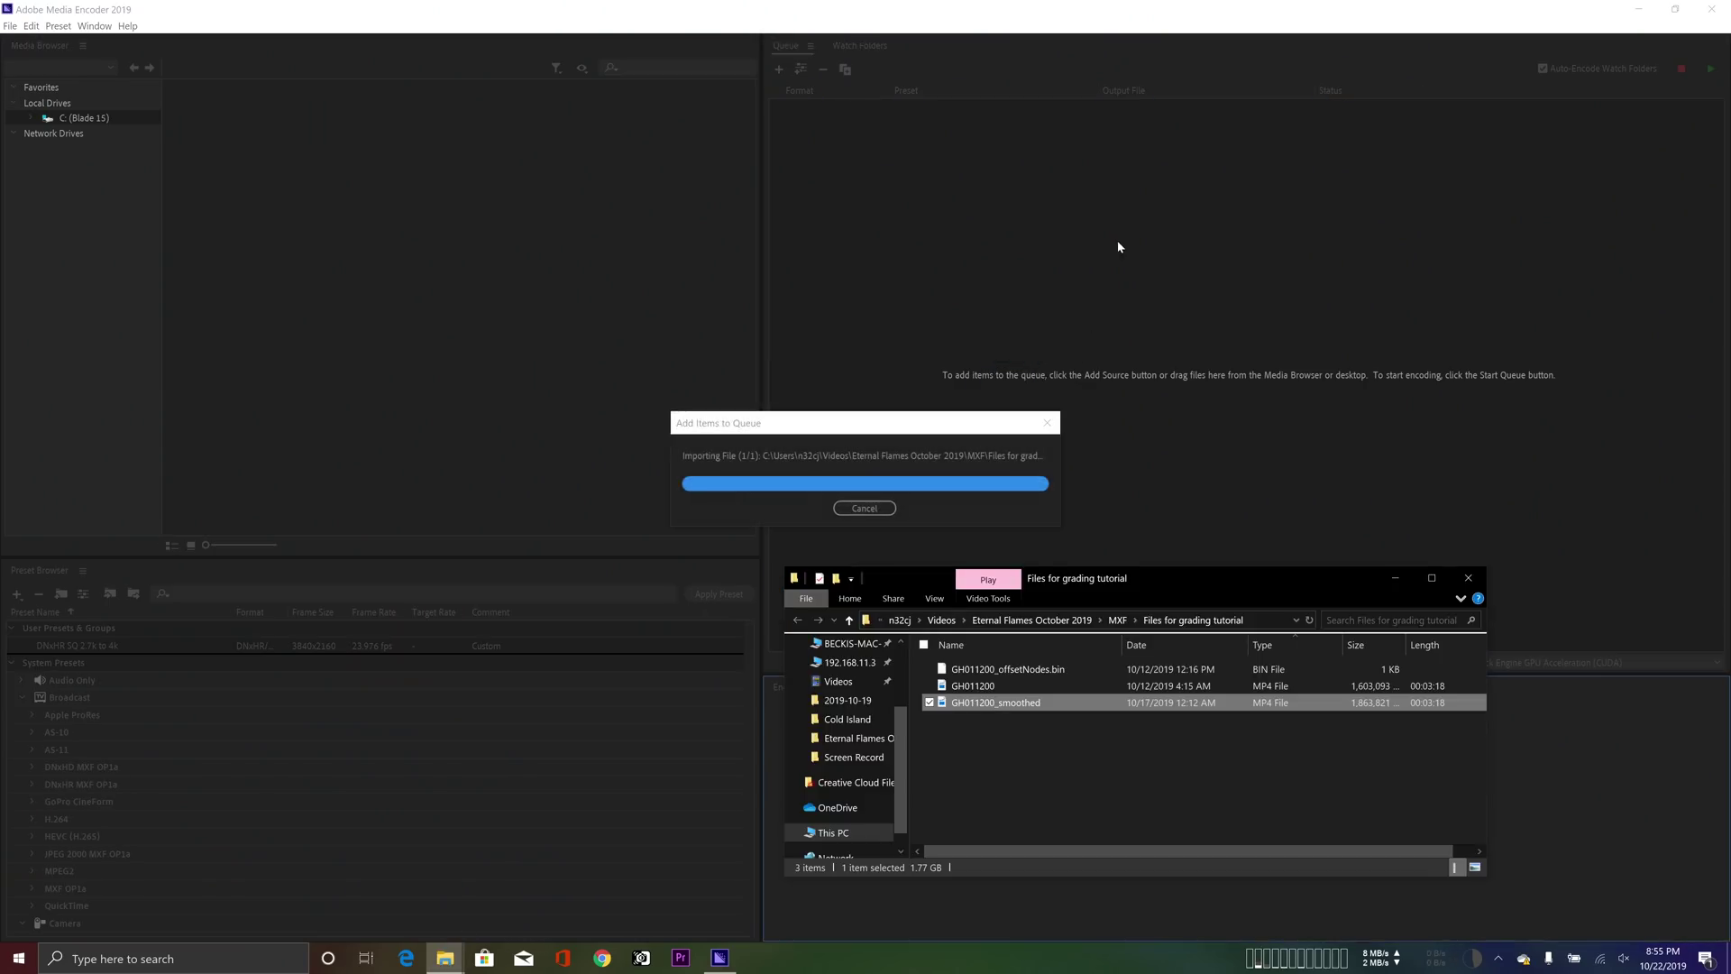
right_click(867, 112)
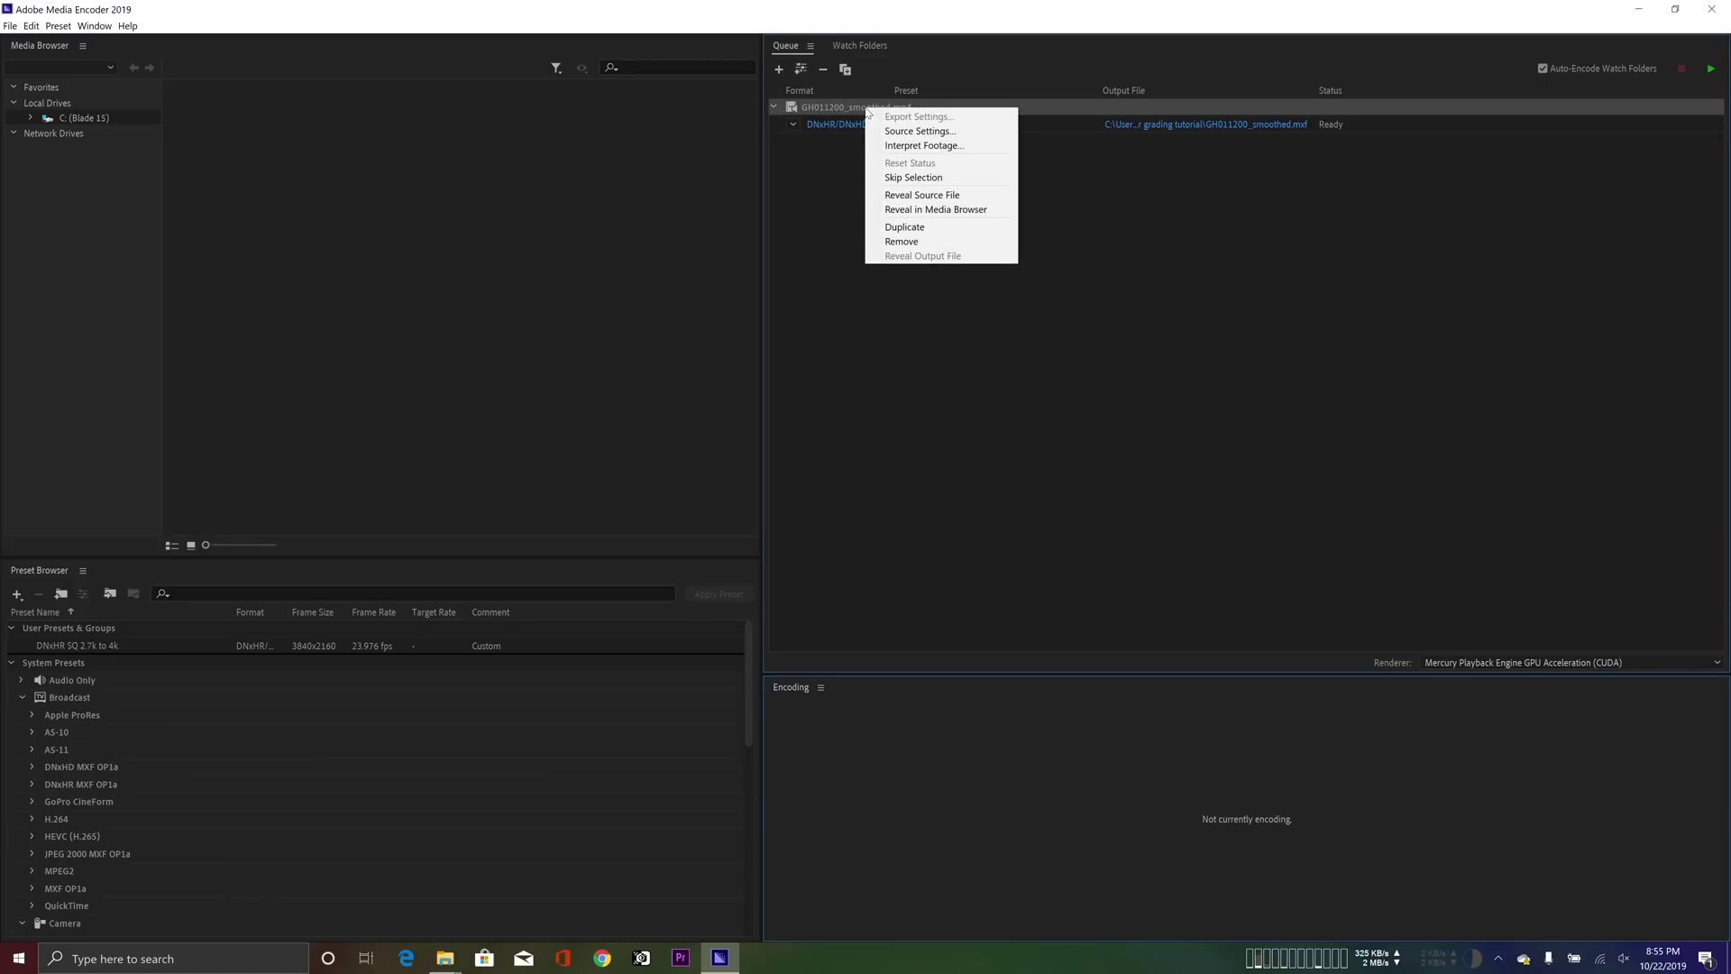
click(975, 150)
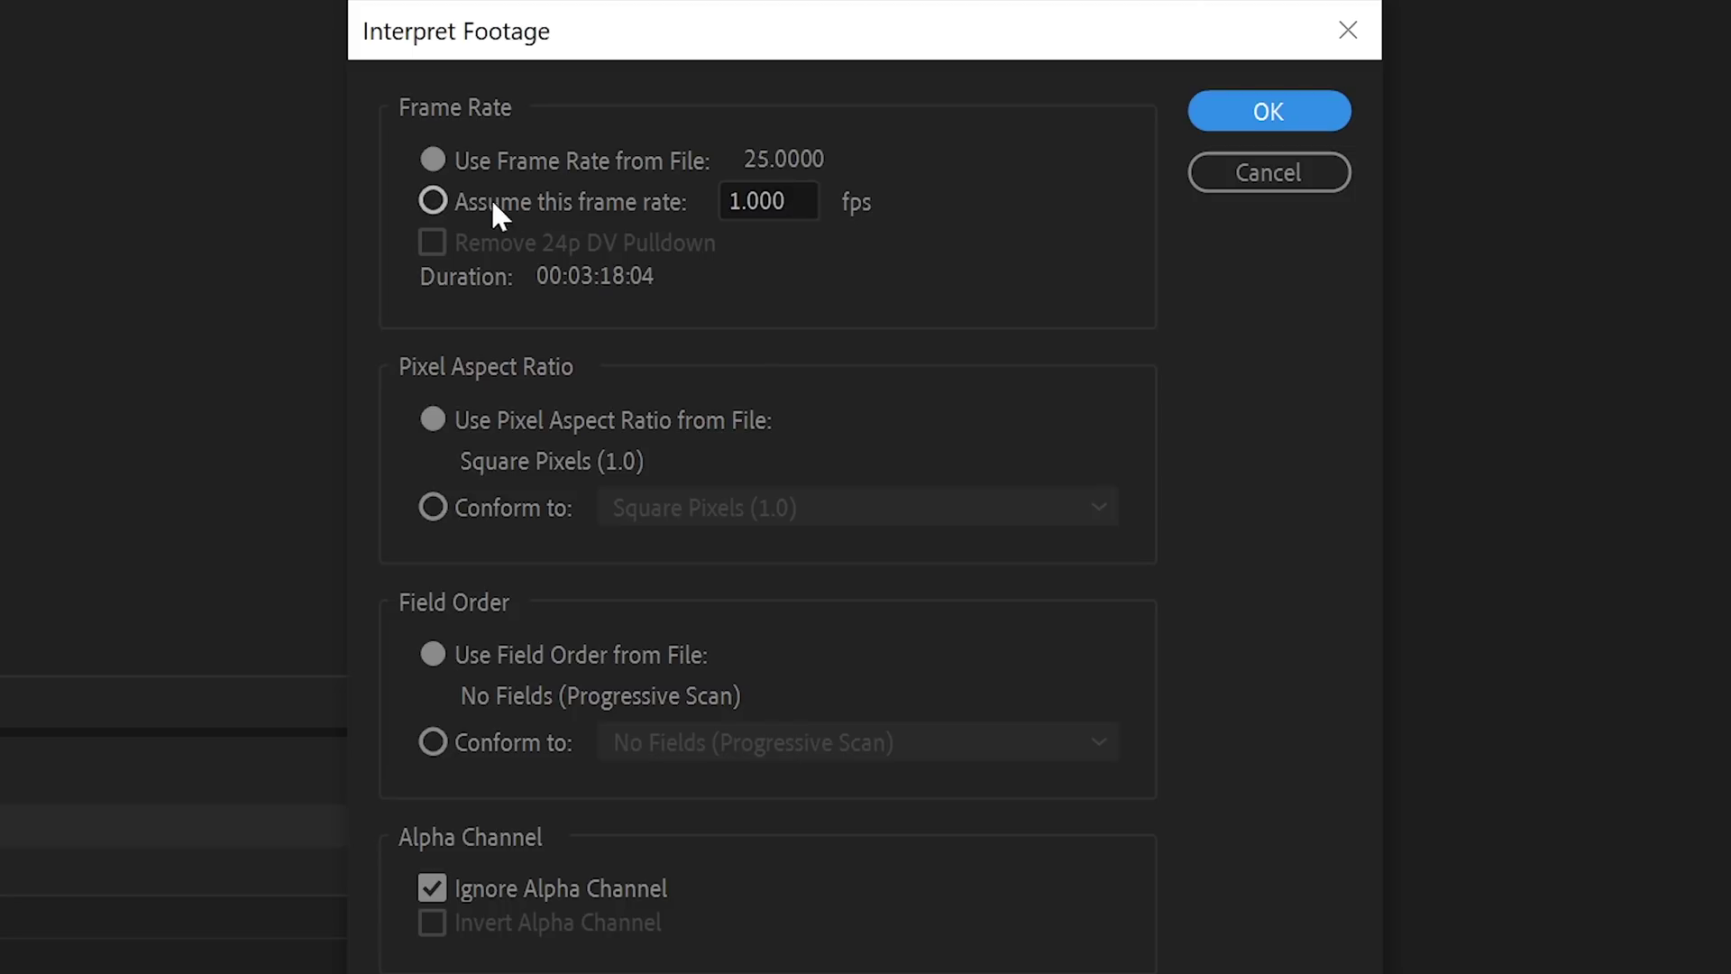
click(435, 201)
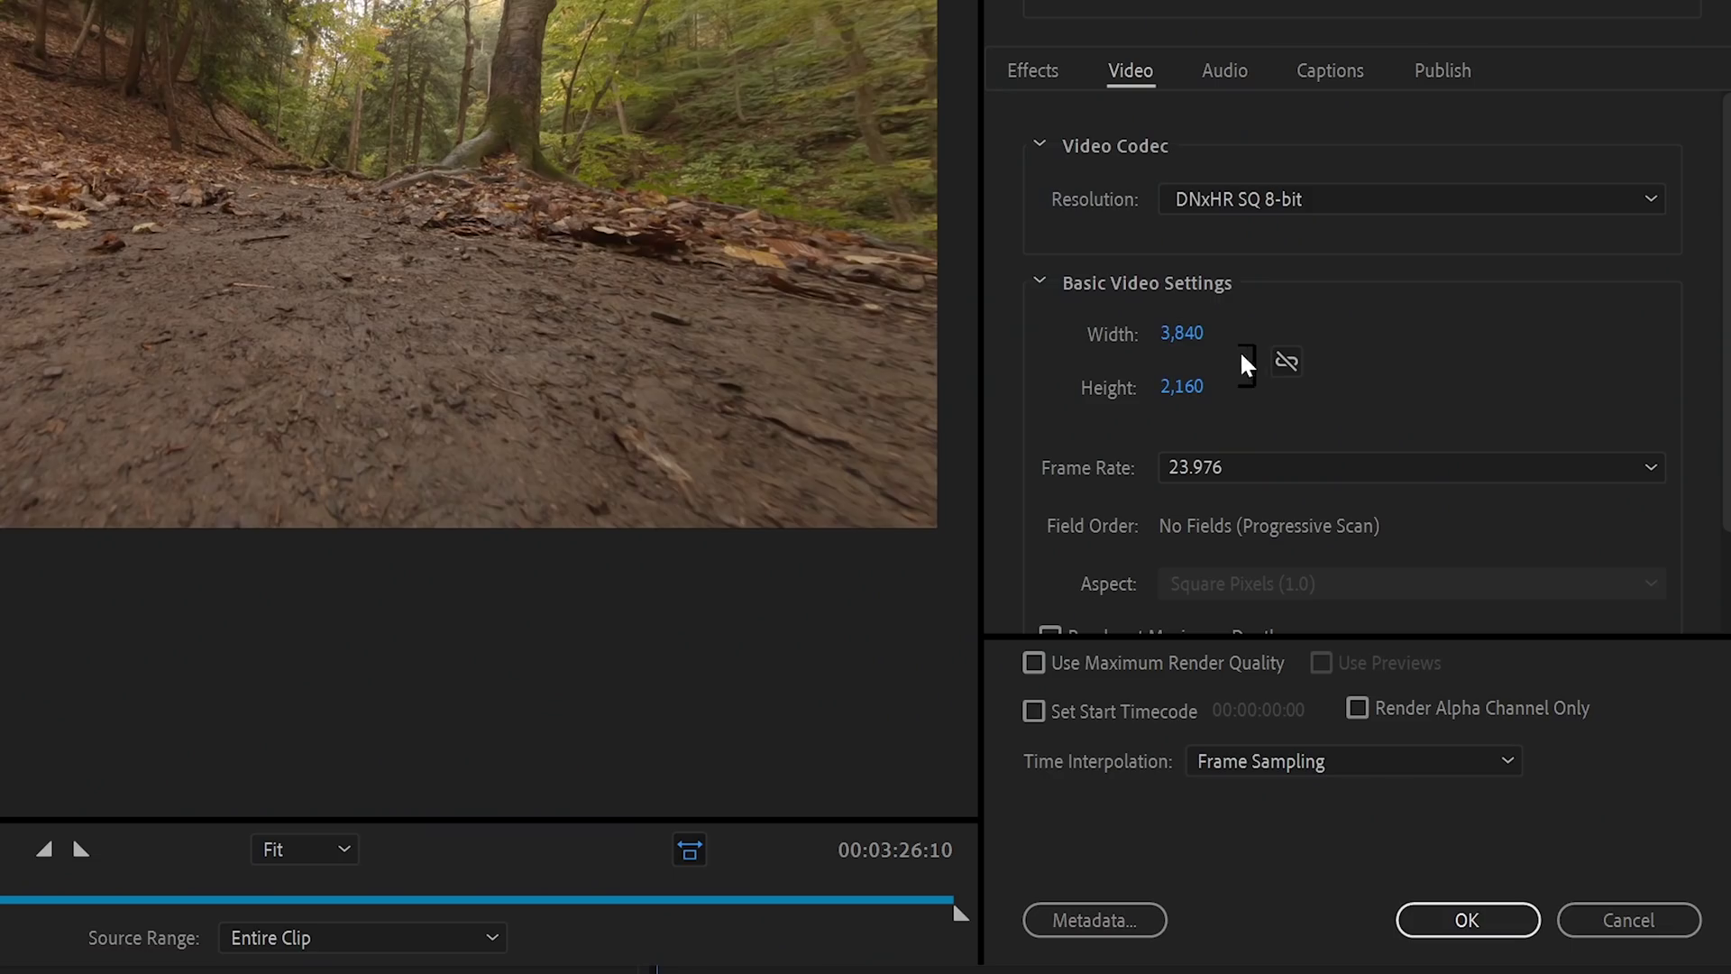
Keep the export resolution at DNxHR SQ 8-bit and the frame rate at 23.976
click(1307, 202)
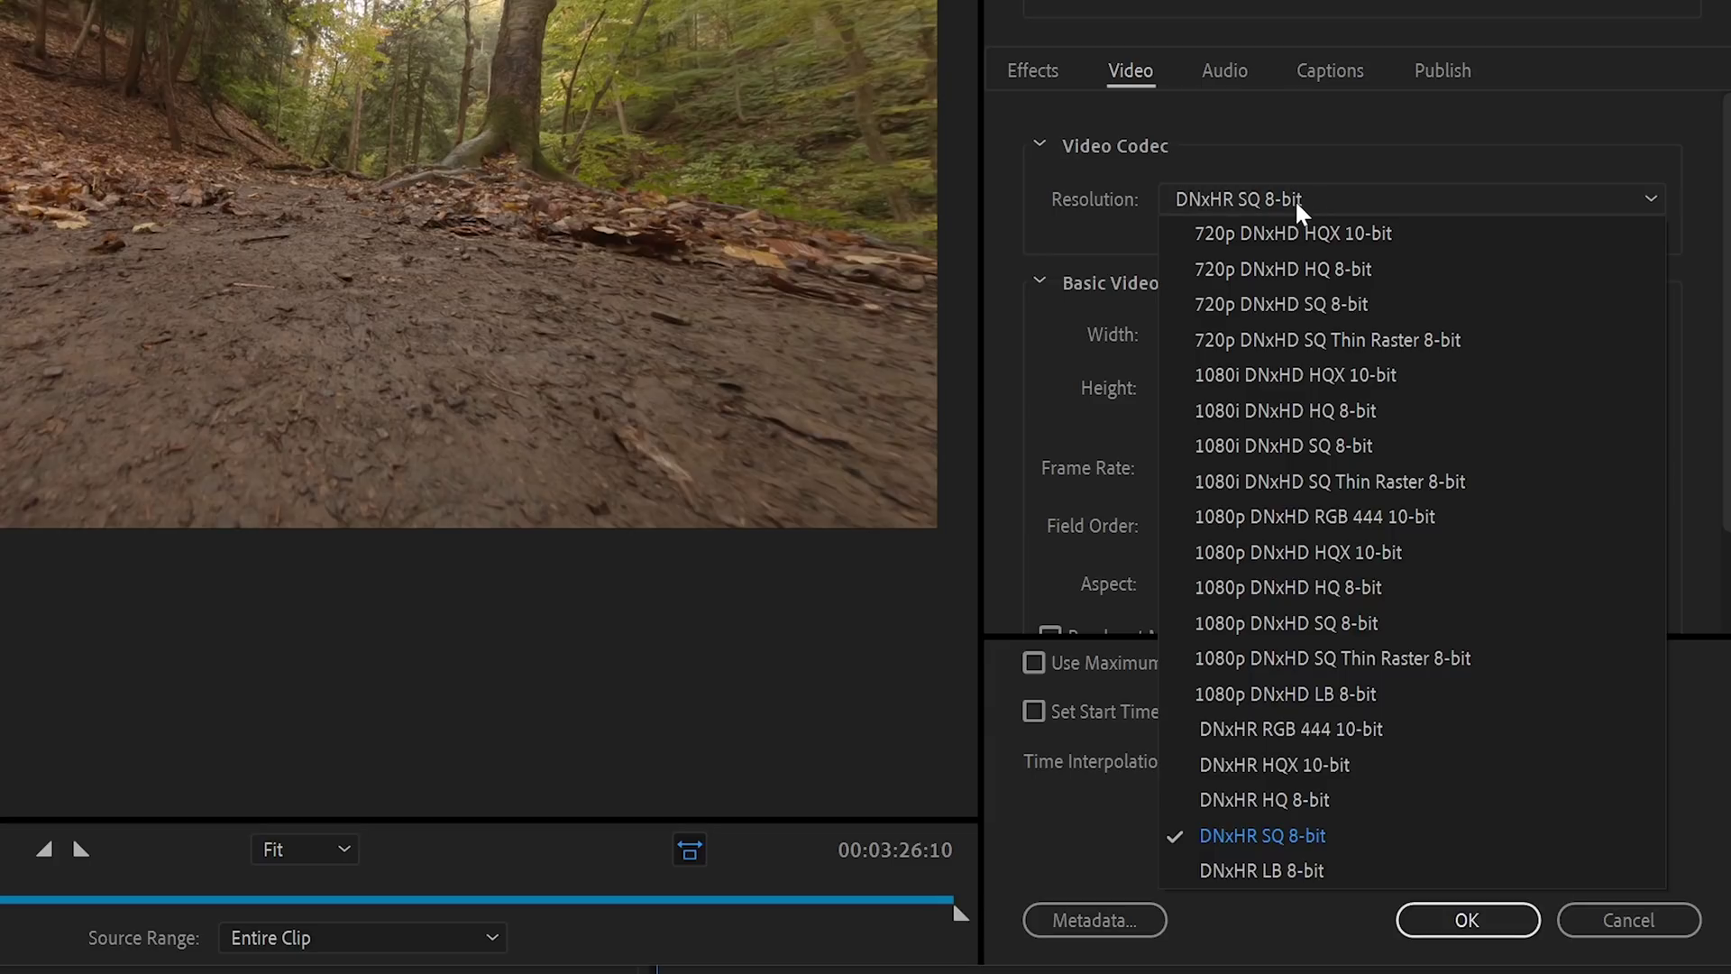
click(1382, 846)
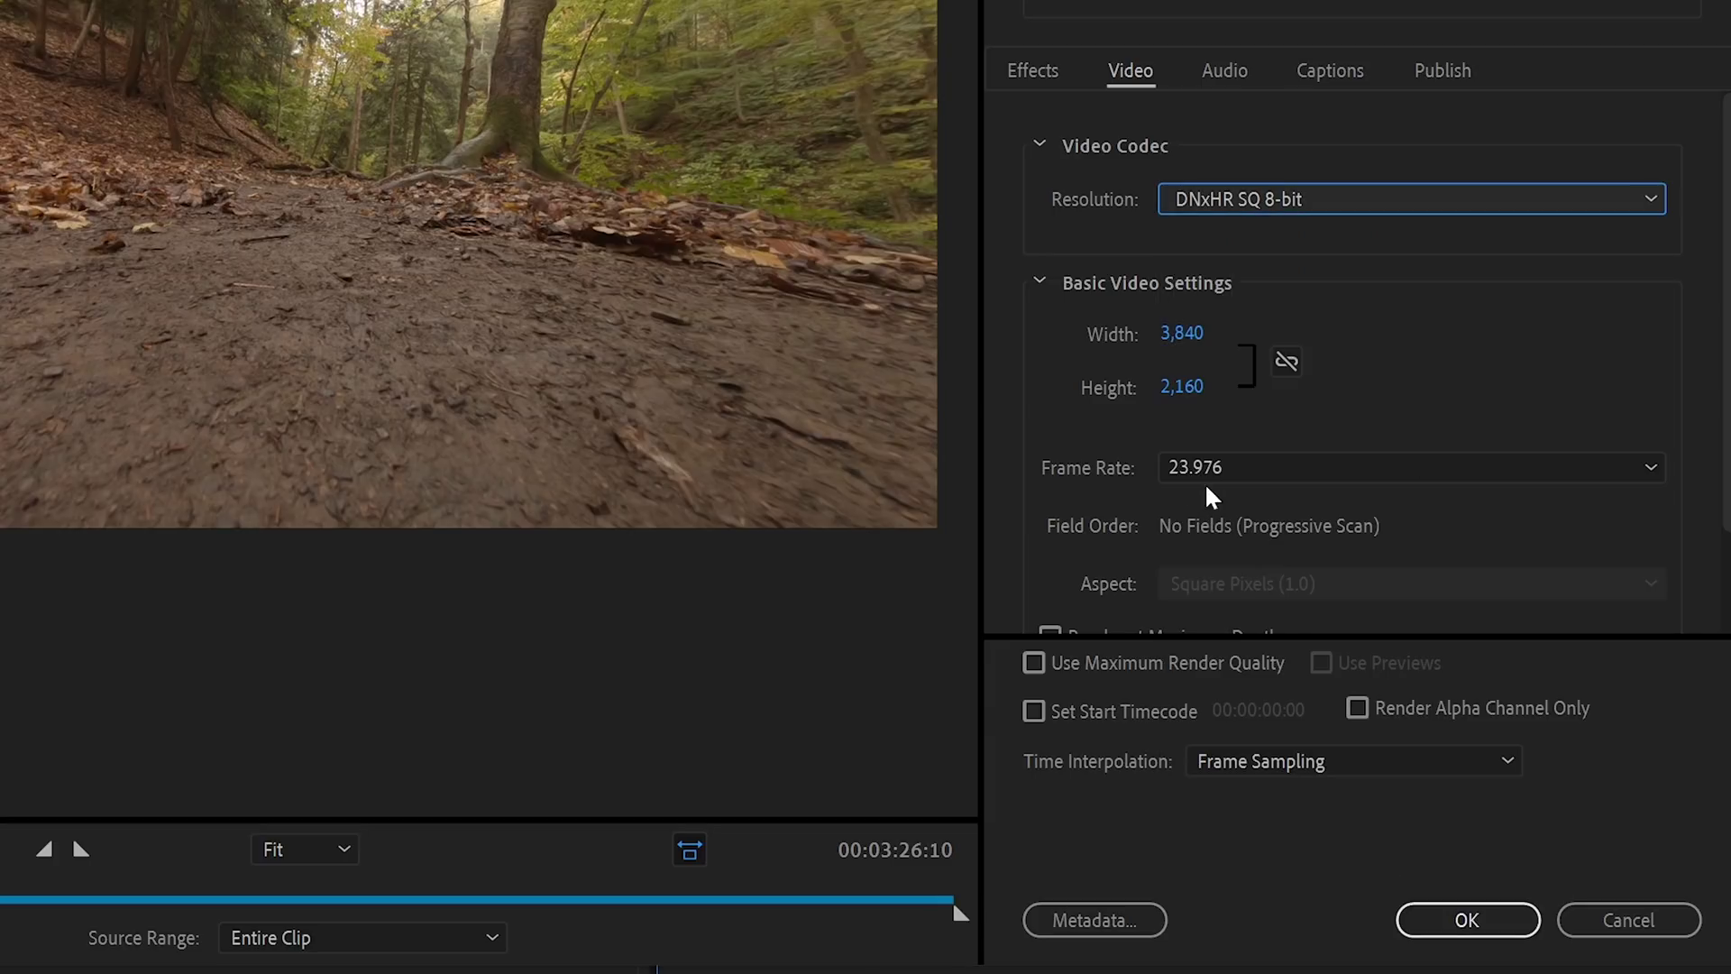
click(1262, 471)
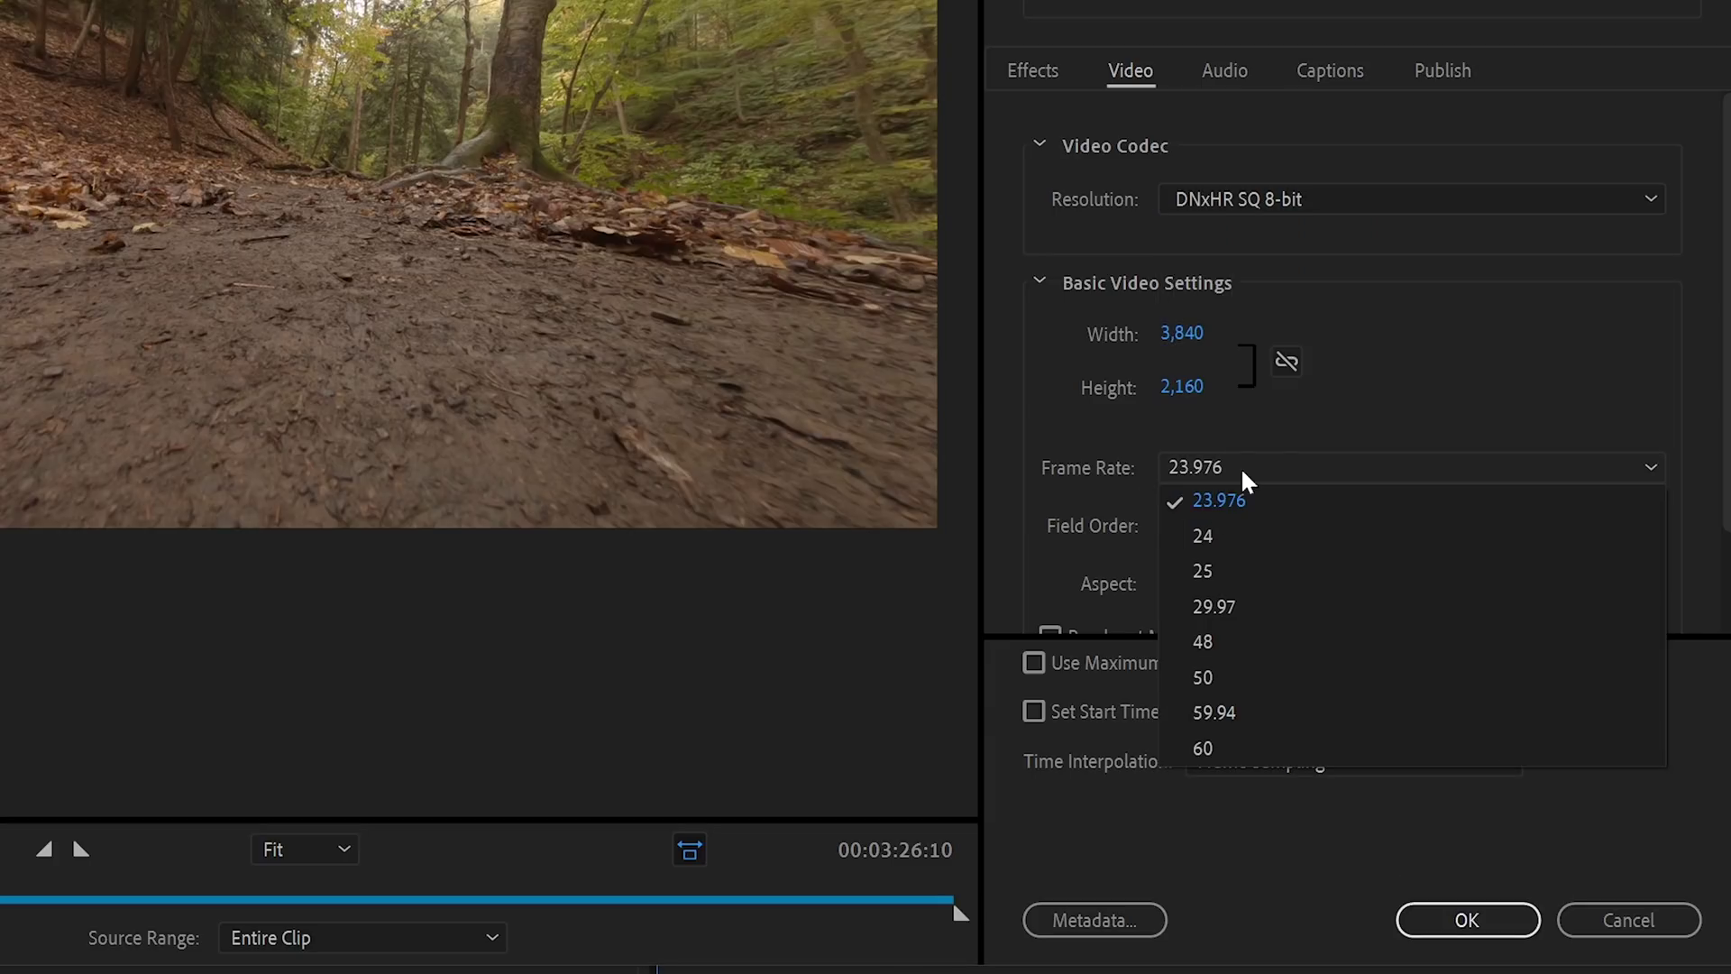
click(1243, 472)
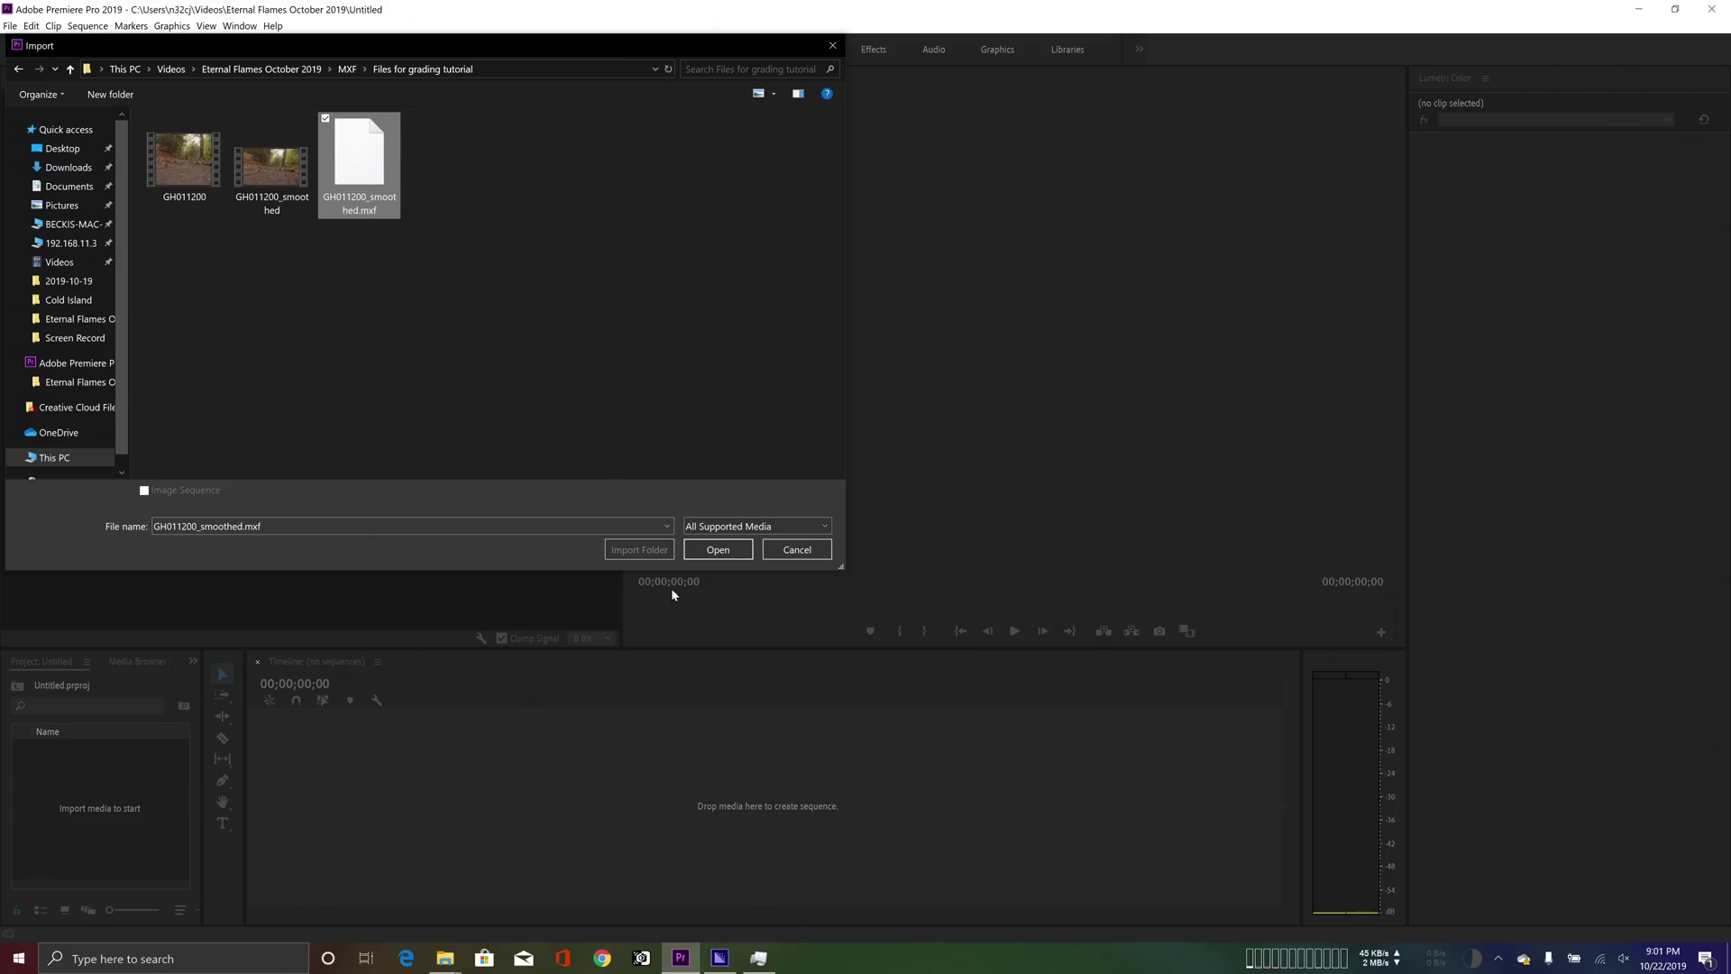
Import GH011200_smoothed.mxf into the eternal flame falls project and bring up the New Item list
click(745, 552)
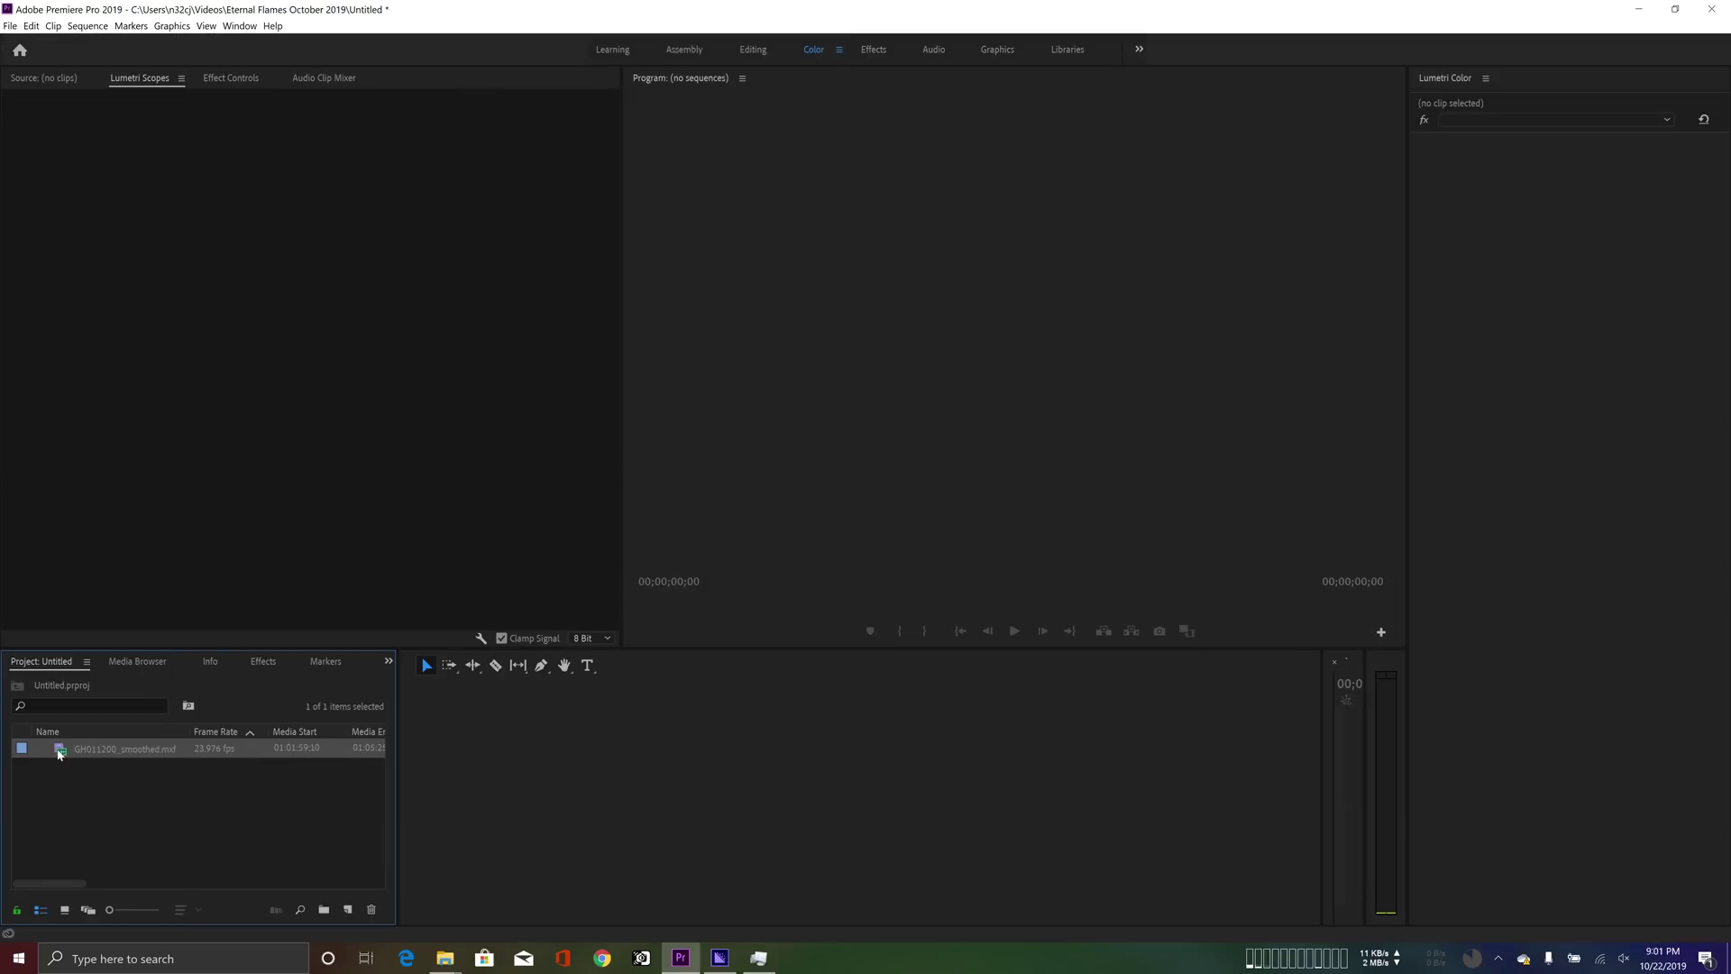
drag(59, 751, 353, 908)
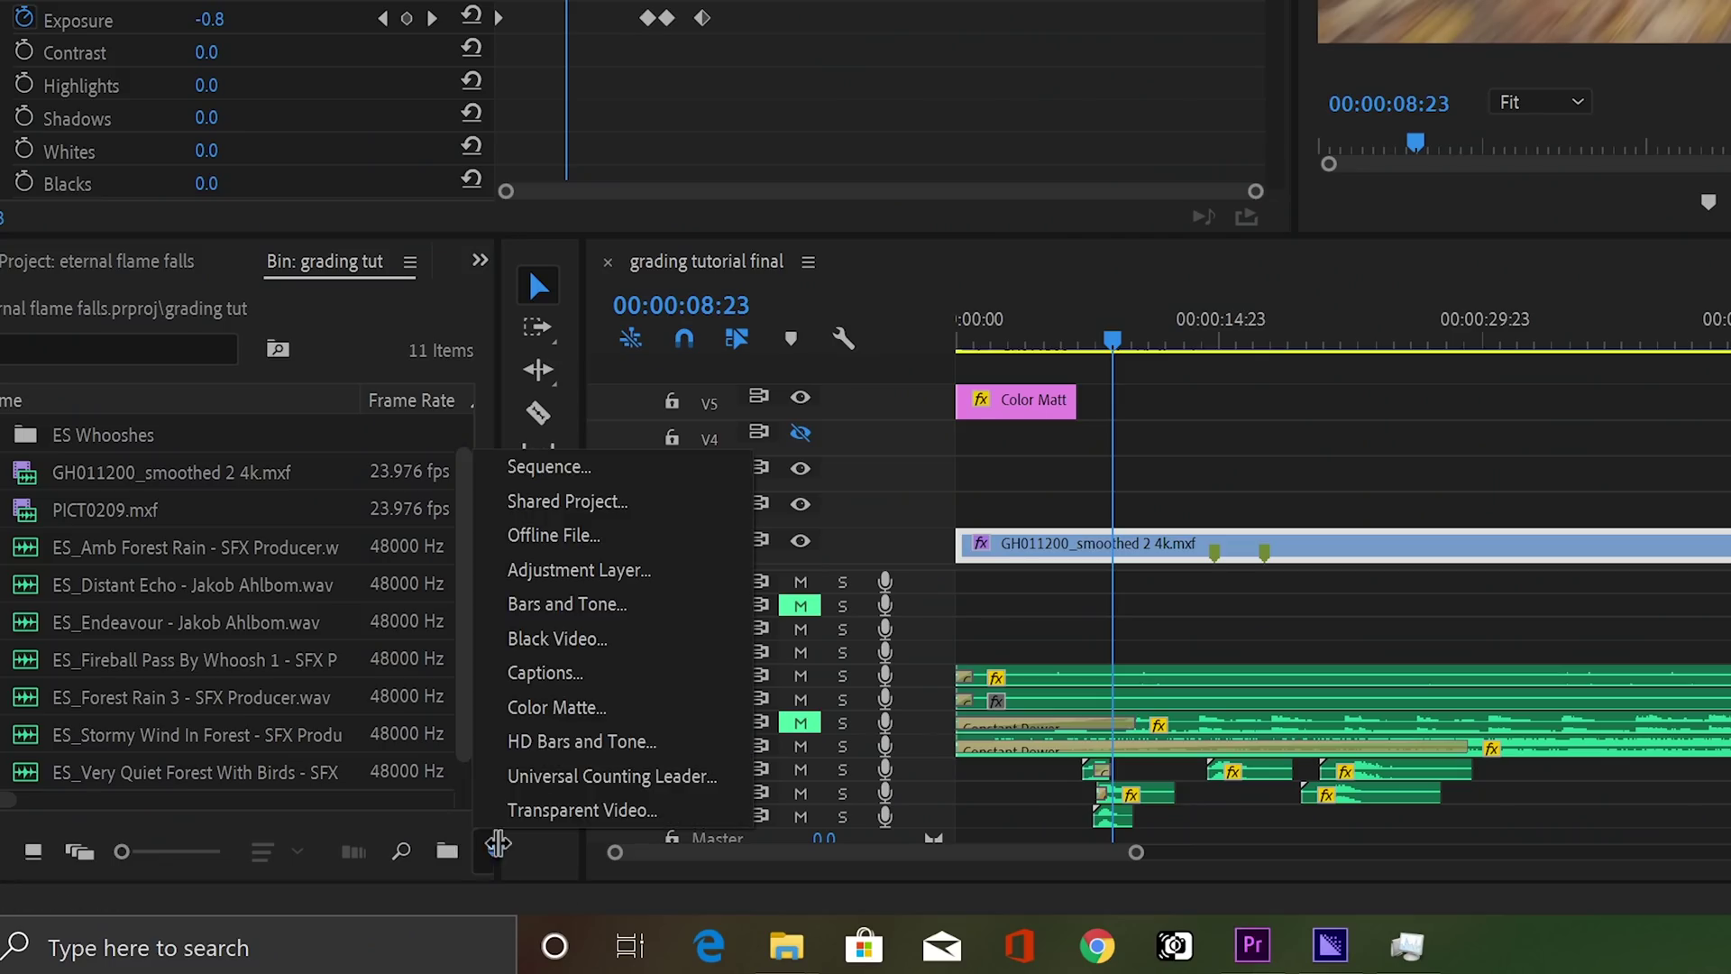
Create a 3840×2160 adjustment layer on V2 and trim it to span the whole GH011200 clip
click(613, 570)
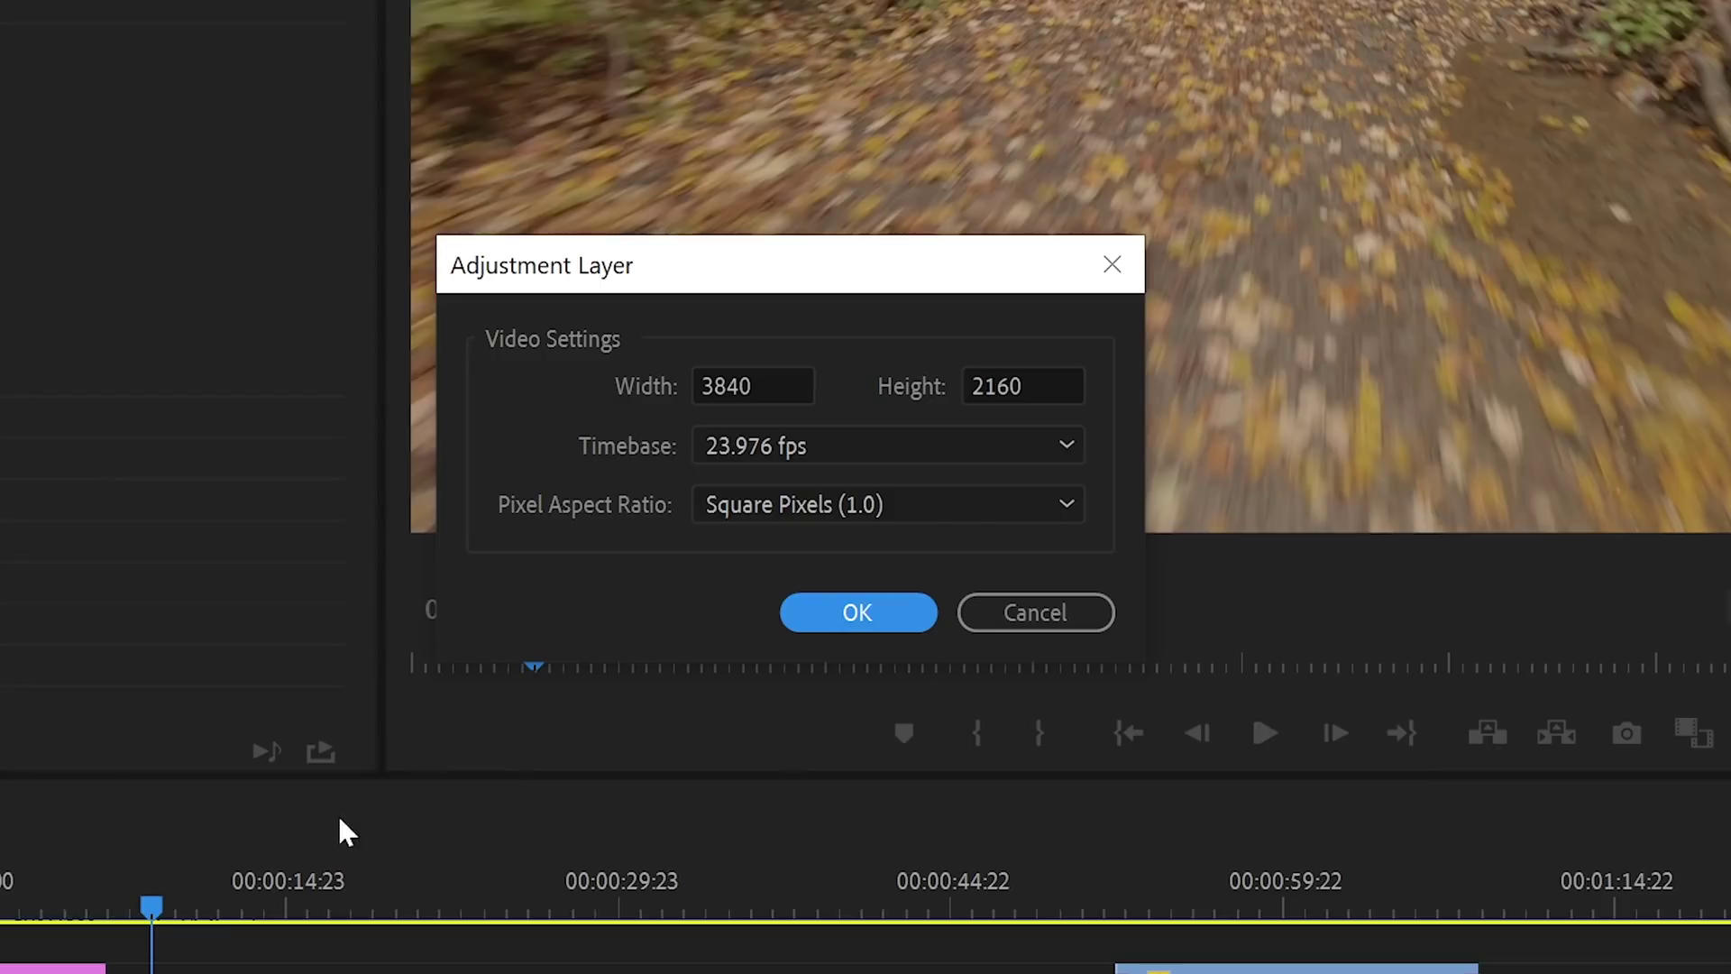
click(857, 613)
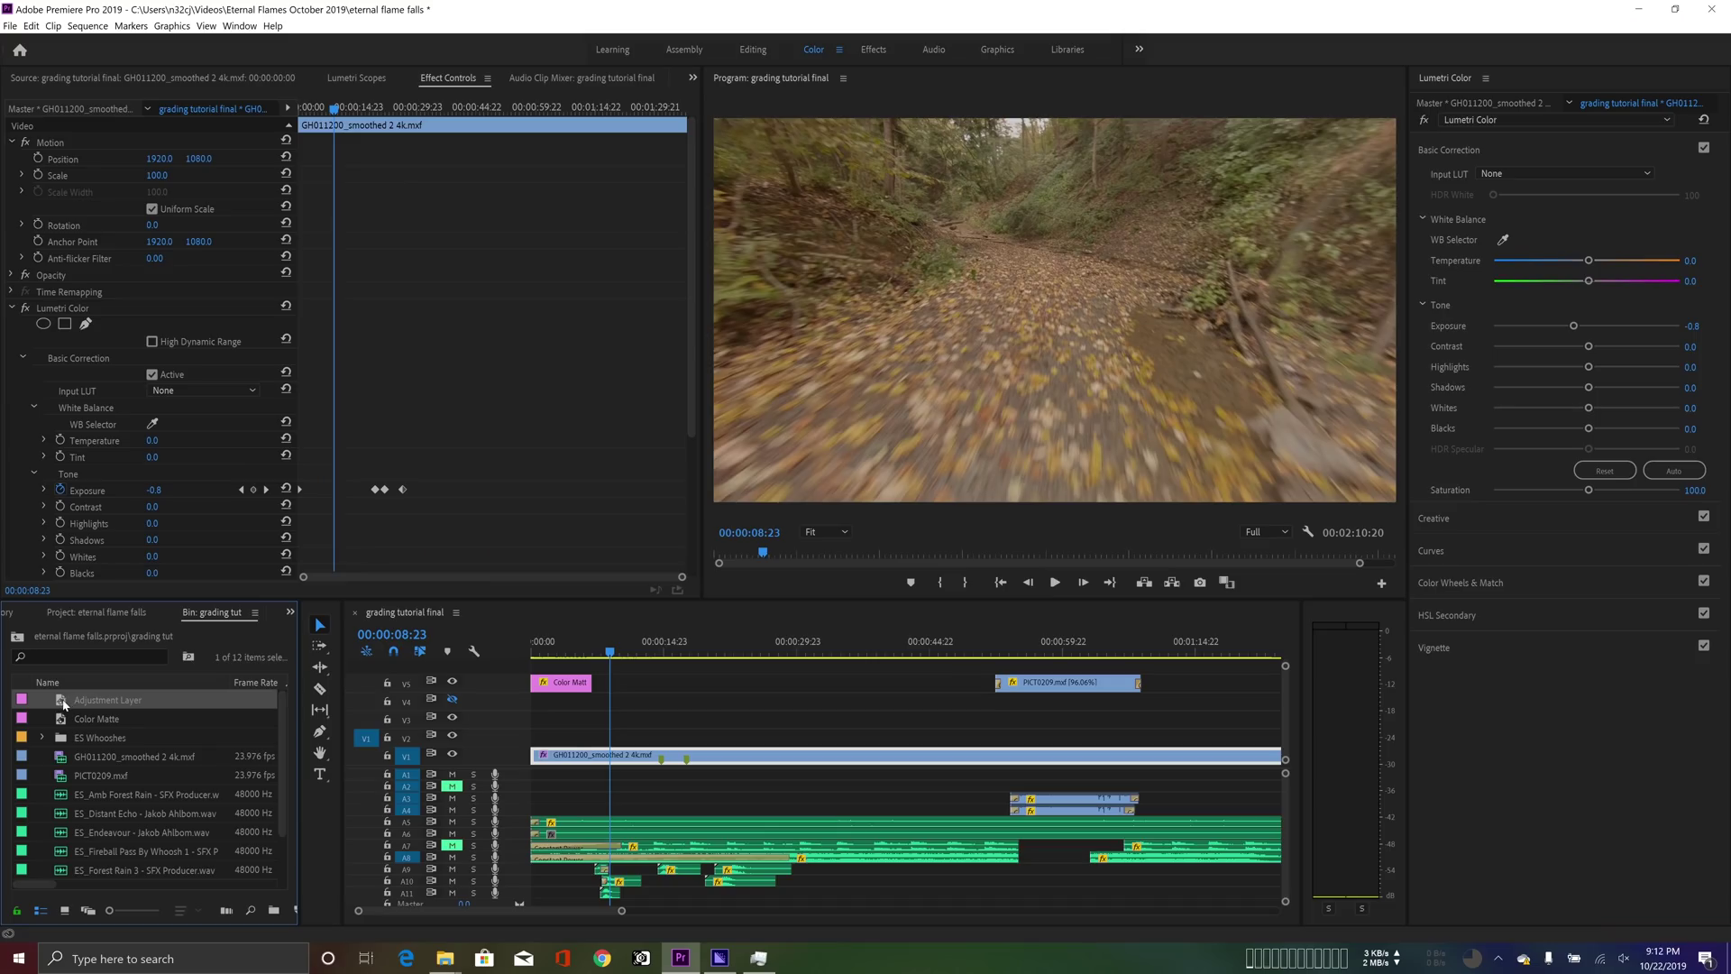
drag(453, 759, 586, 740)
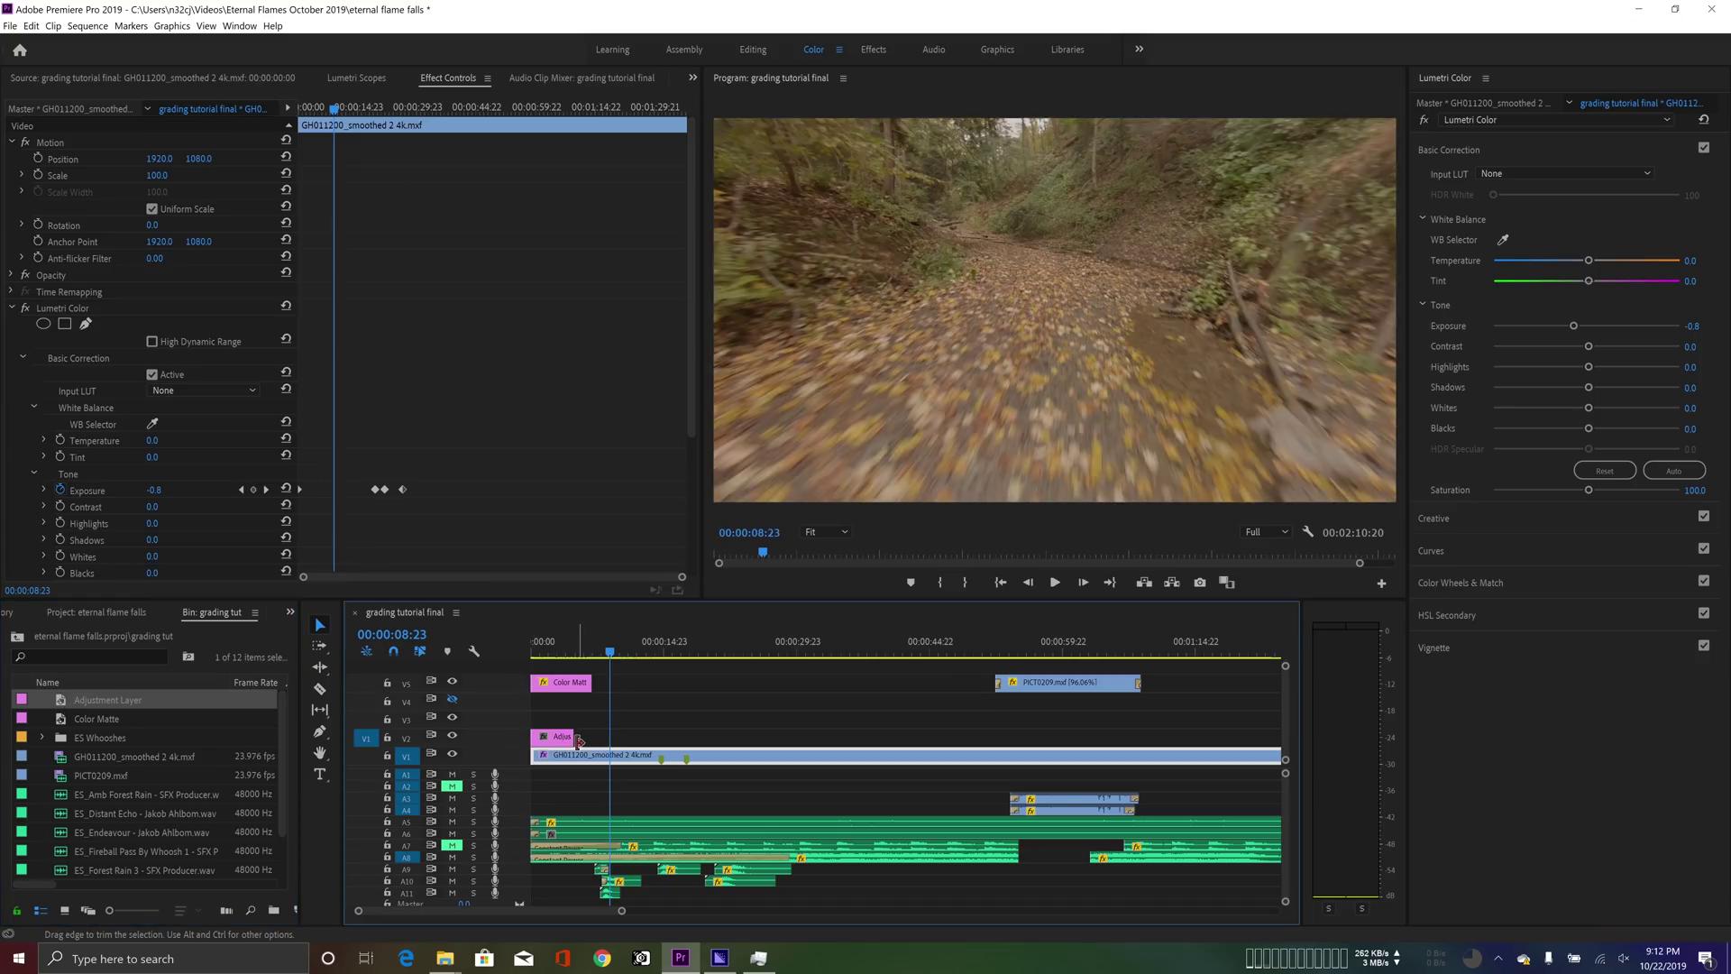
key(minus)
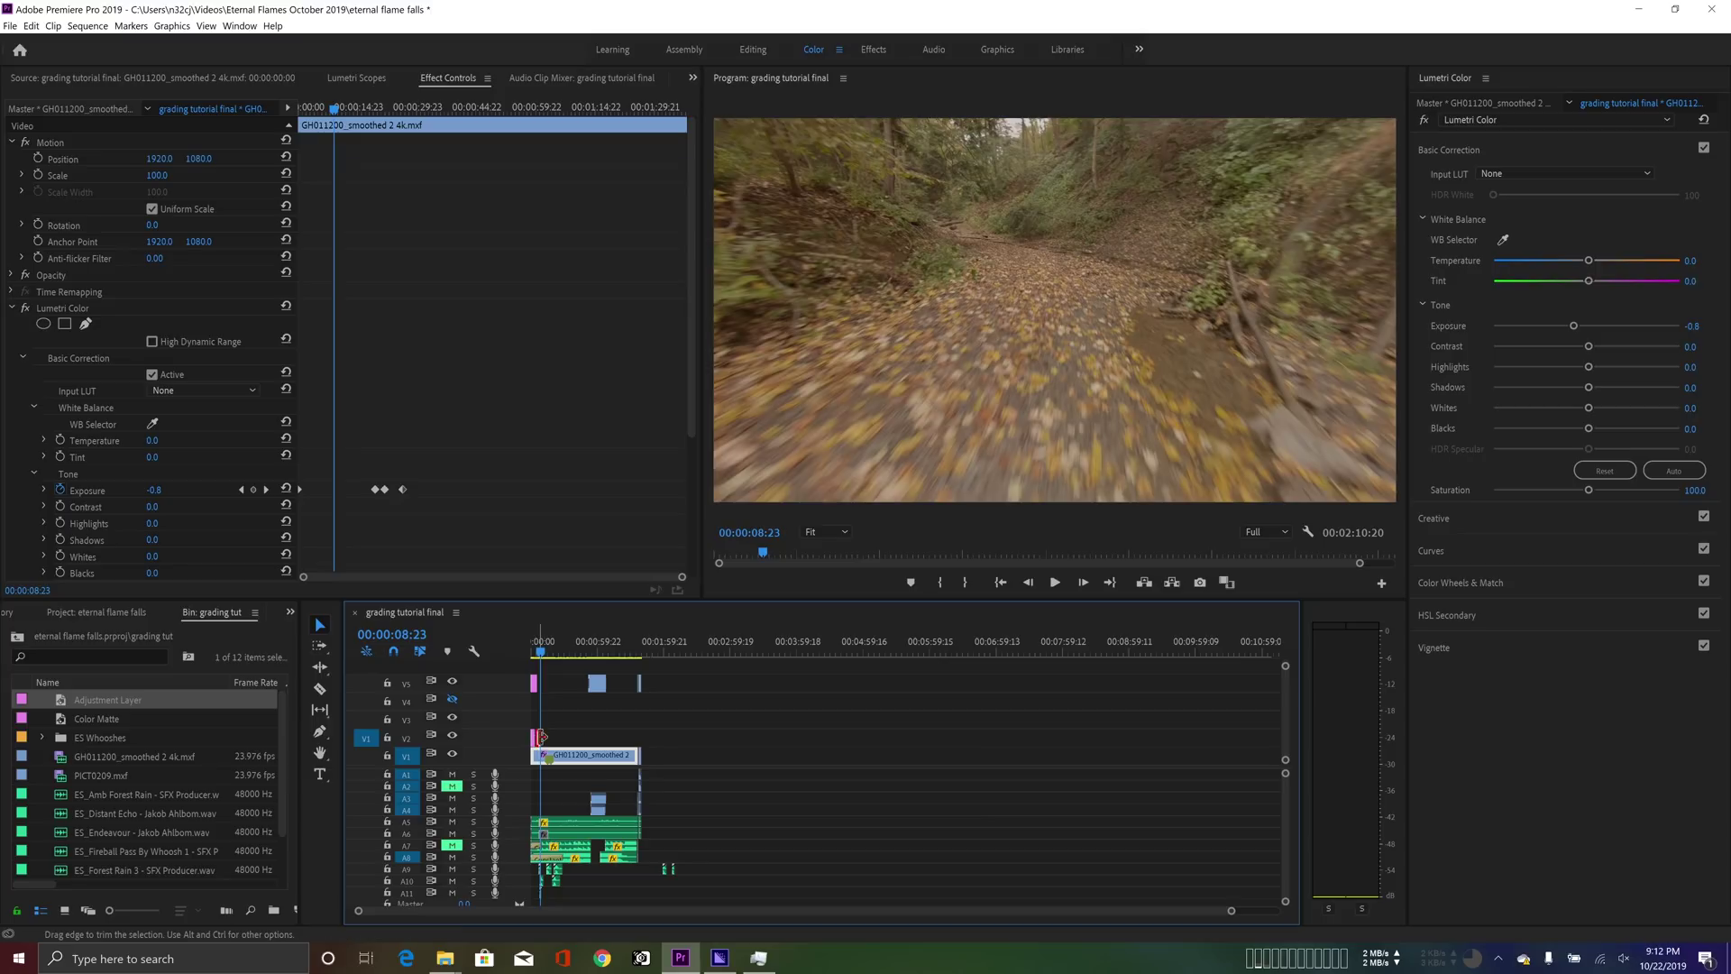
drag(541, 737, 643, 748)
key(equal)
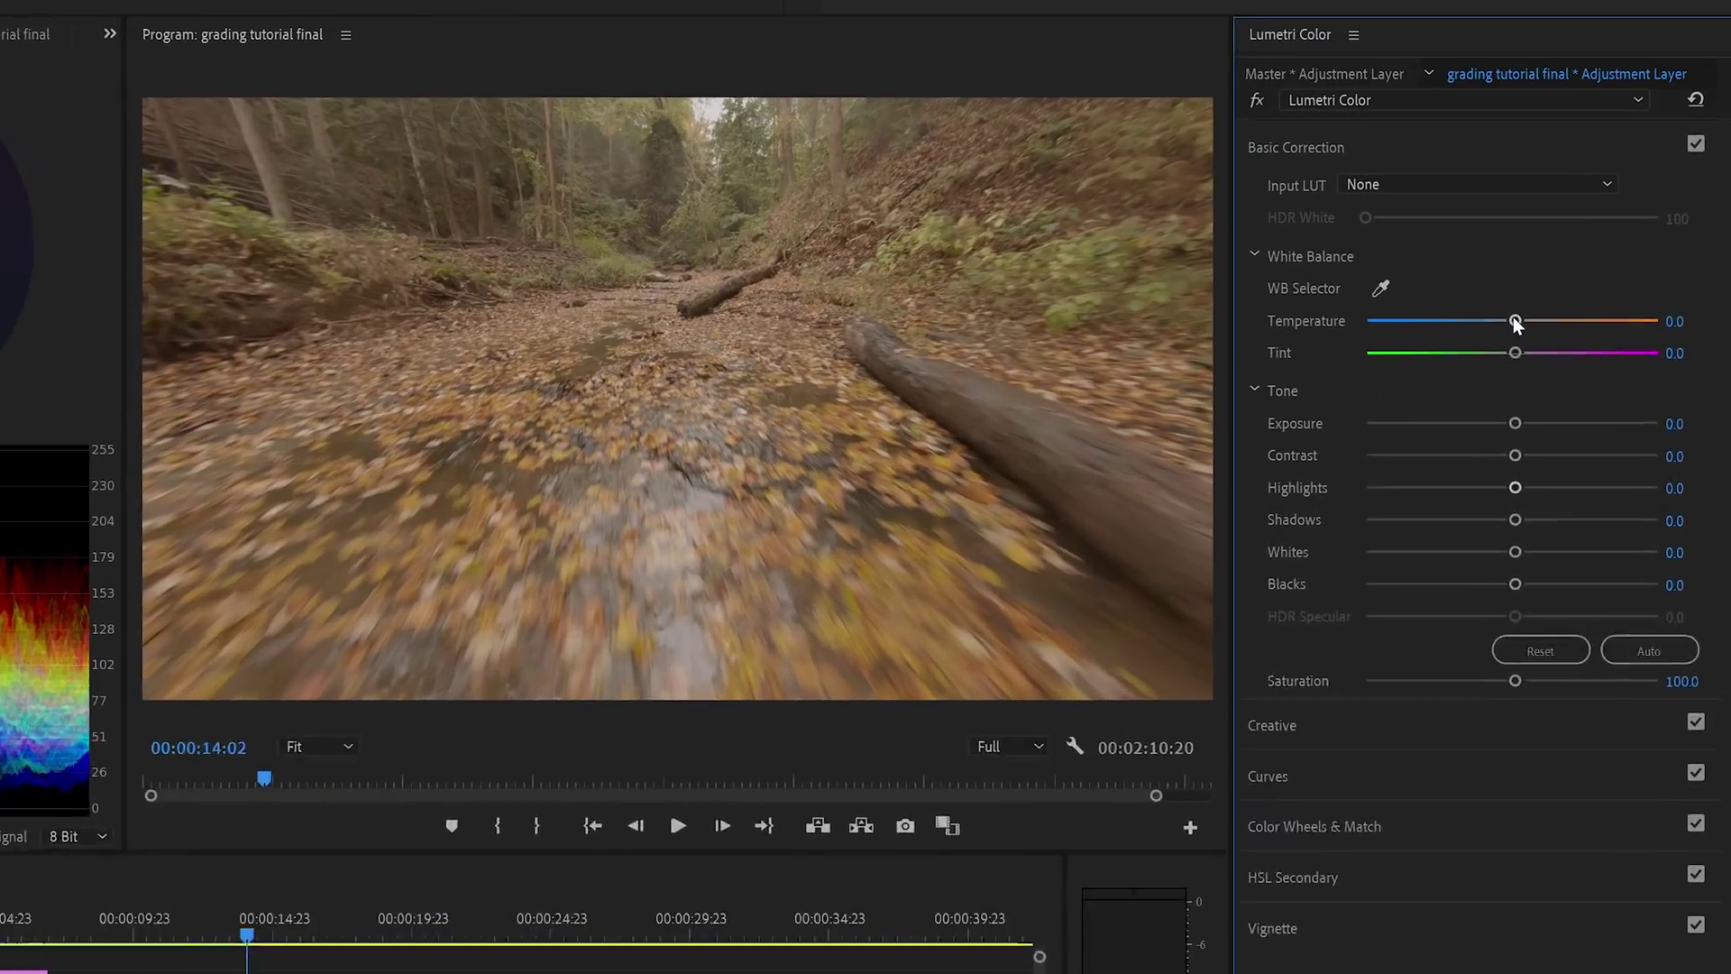
Cool the adjustment layer with Temperature -58.6, previewing playback from about 14 seconds in
drag(1588, 260, 1576, 260)
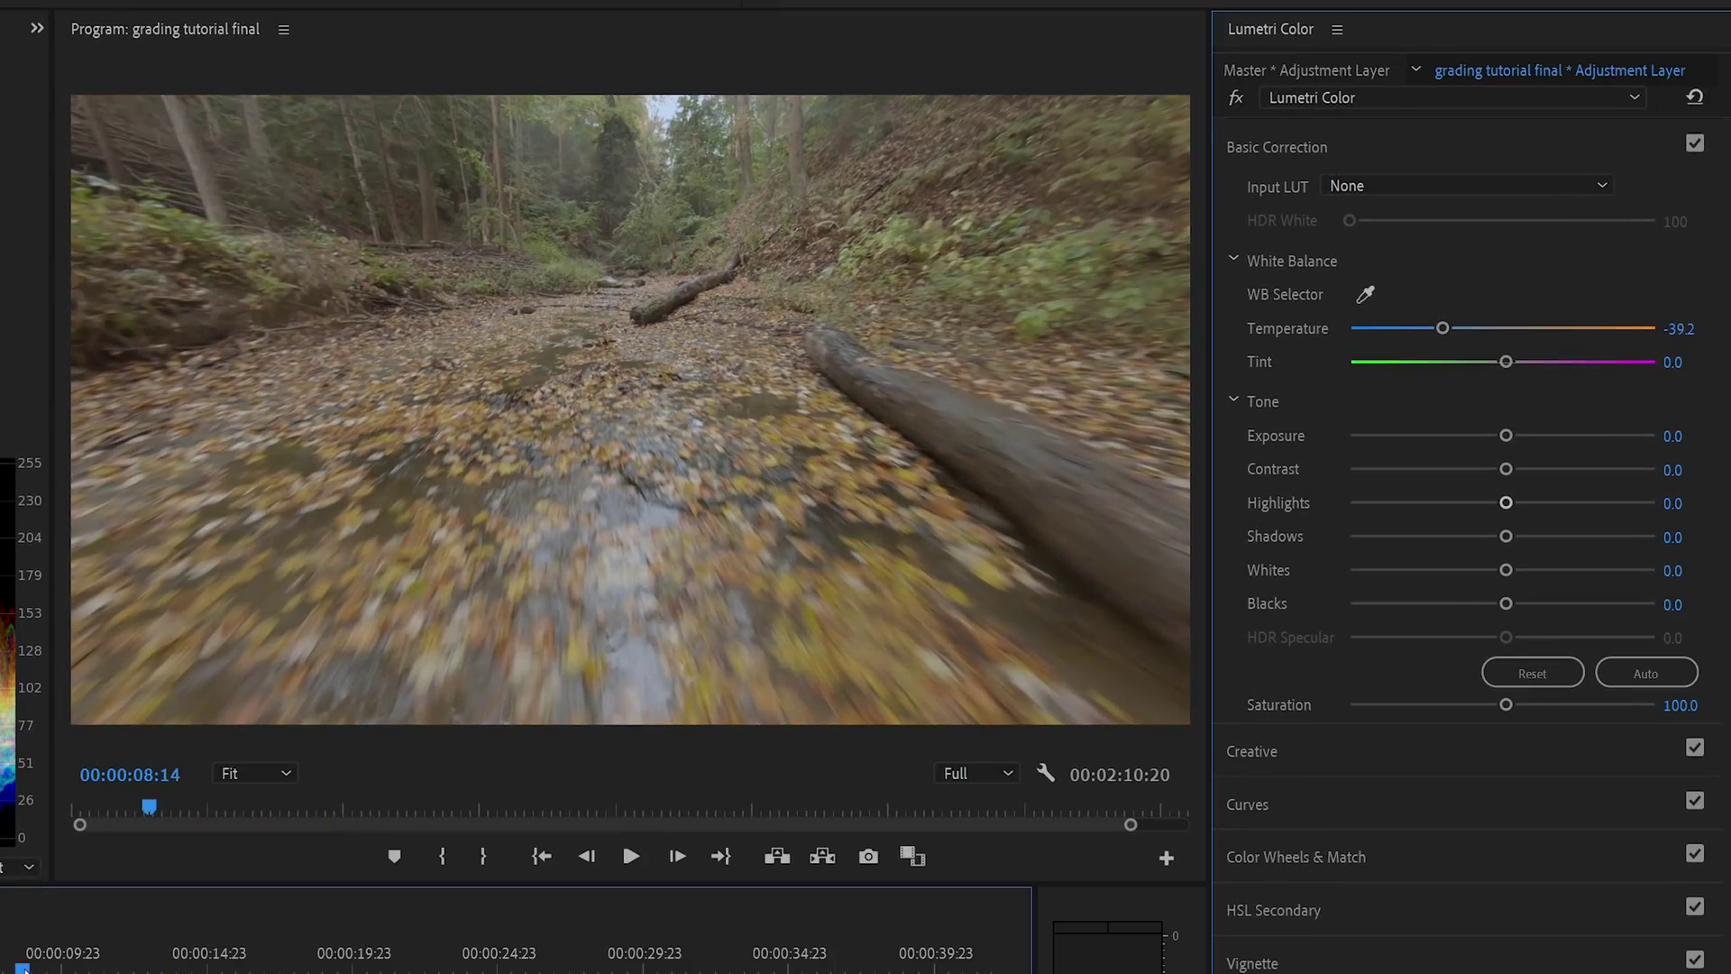
key(space)
drag(267, 969, 188, 951)
key(space)
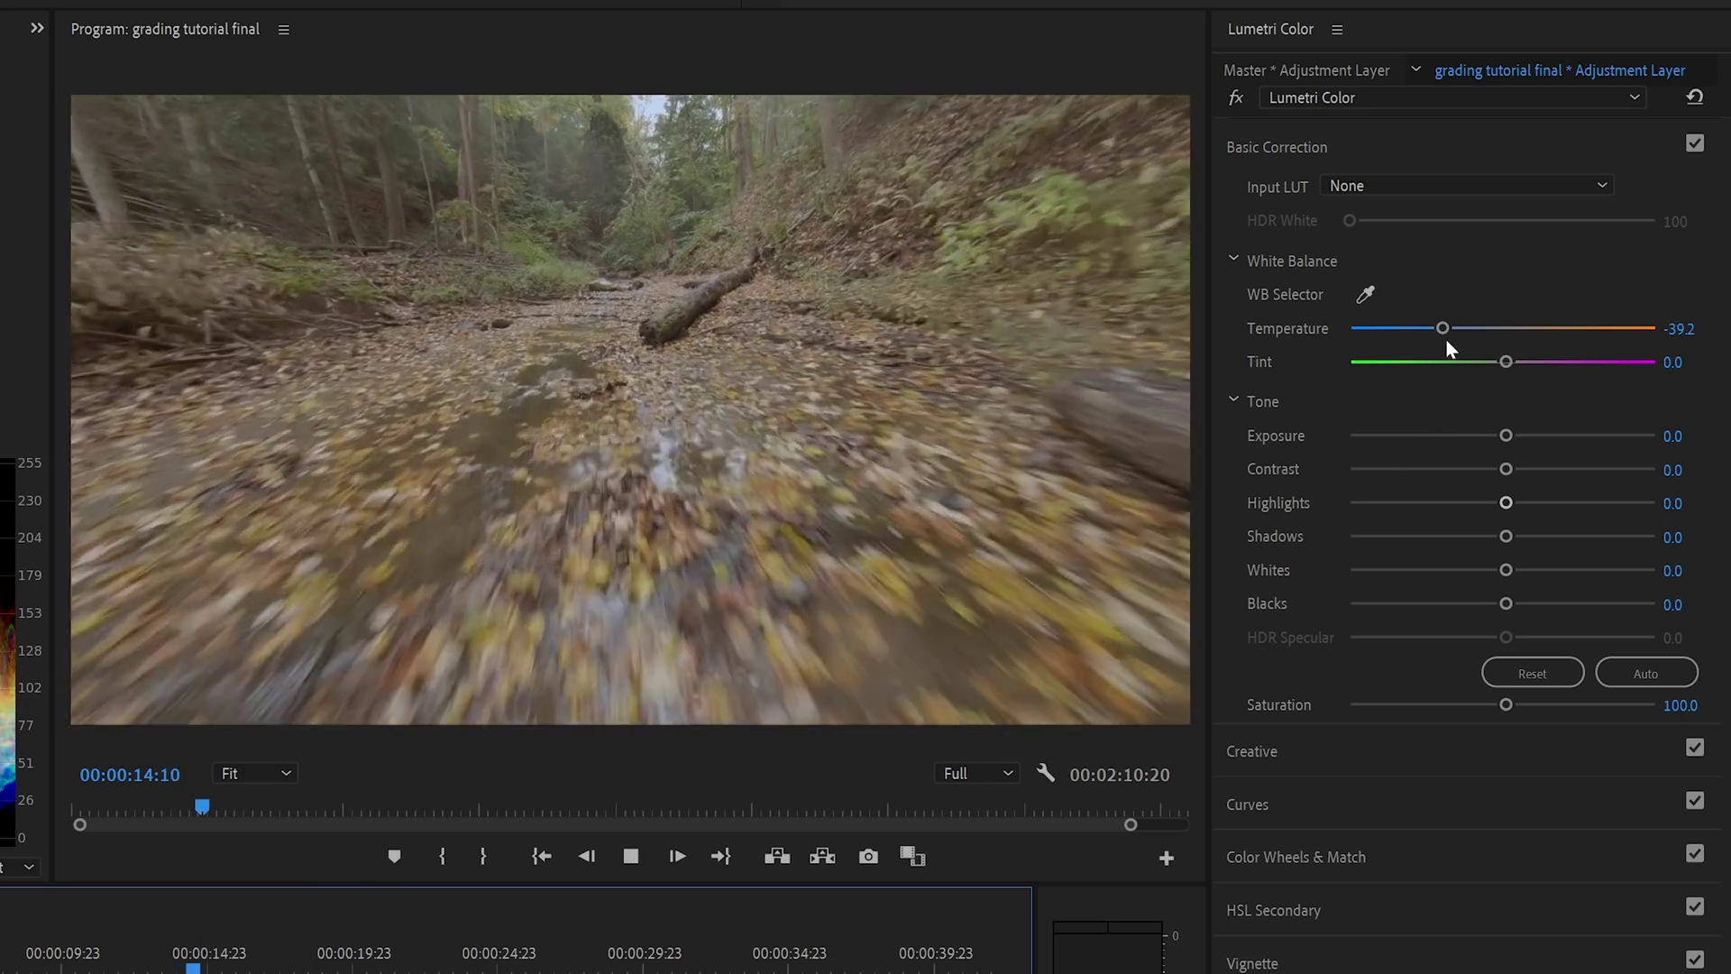
mouse_move(1446, 332)
mouse_down()
mouse_move(1470, 334)
mouse_move(1438, 332)
mouse_up()
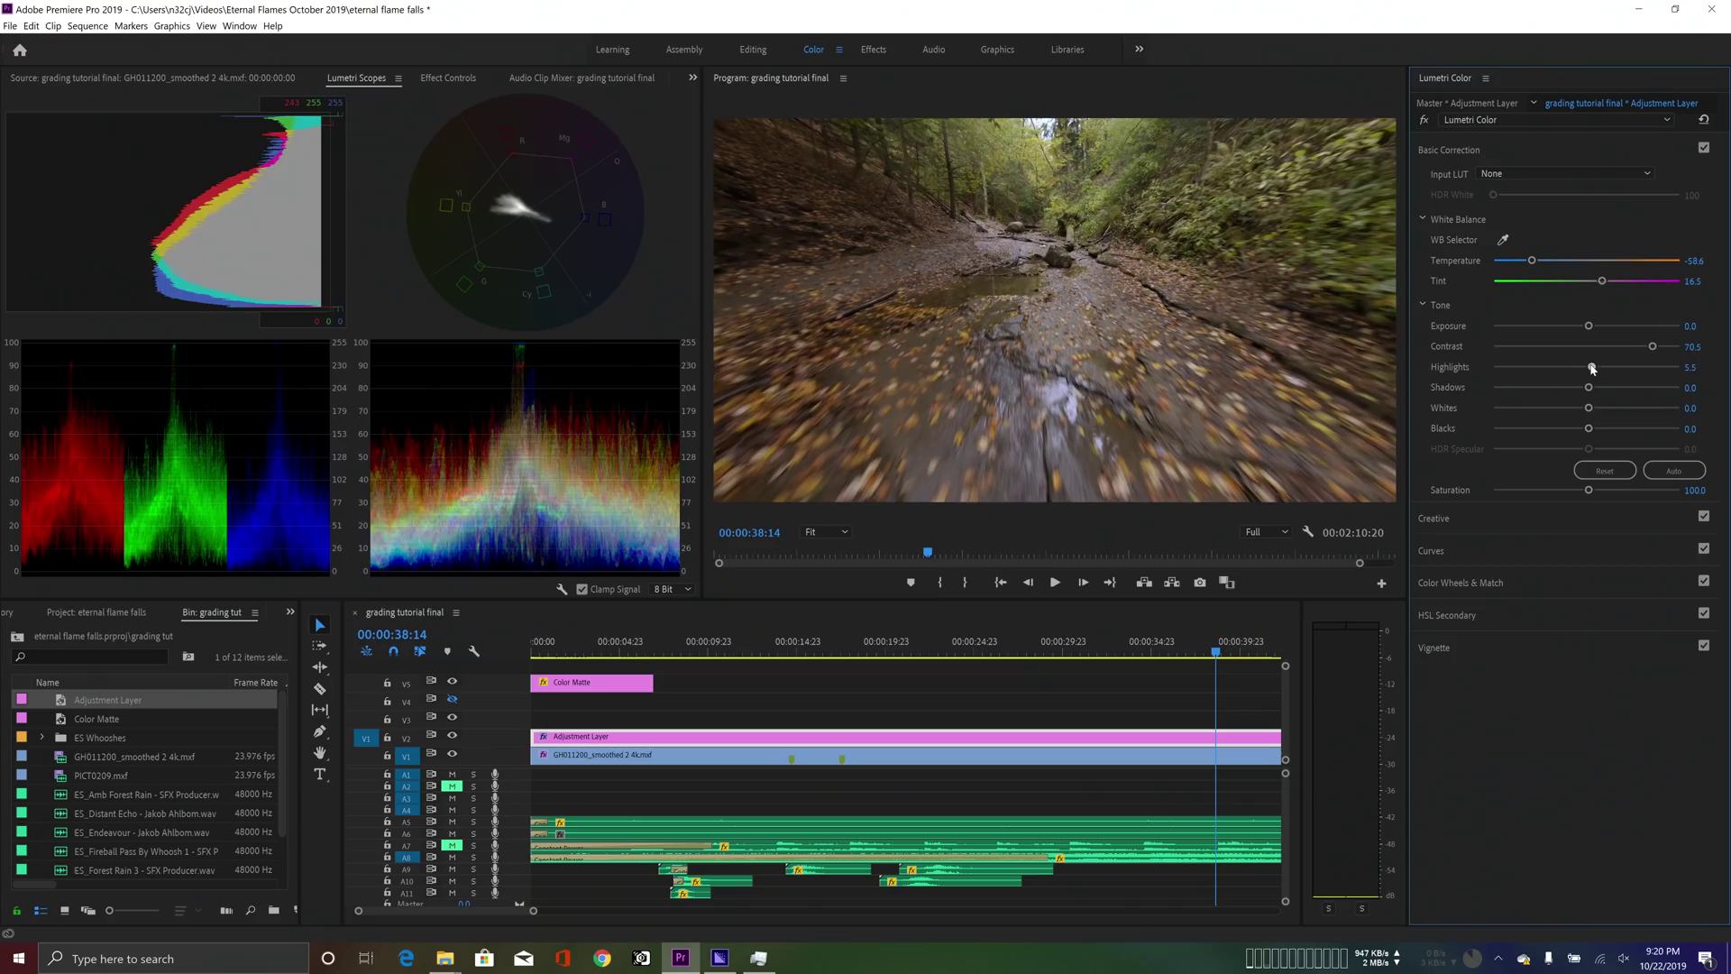
Set Highlights to -61.2 and Whites to -19.8, then toggle Basic Correction to compare
drag(1568, 373, 1518, 368)
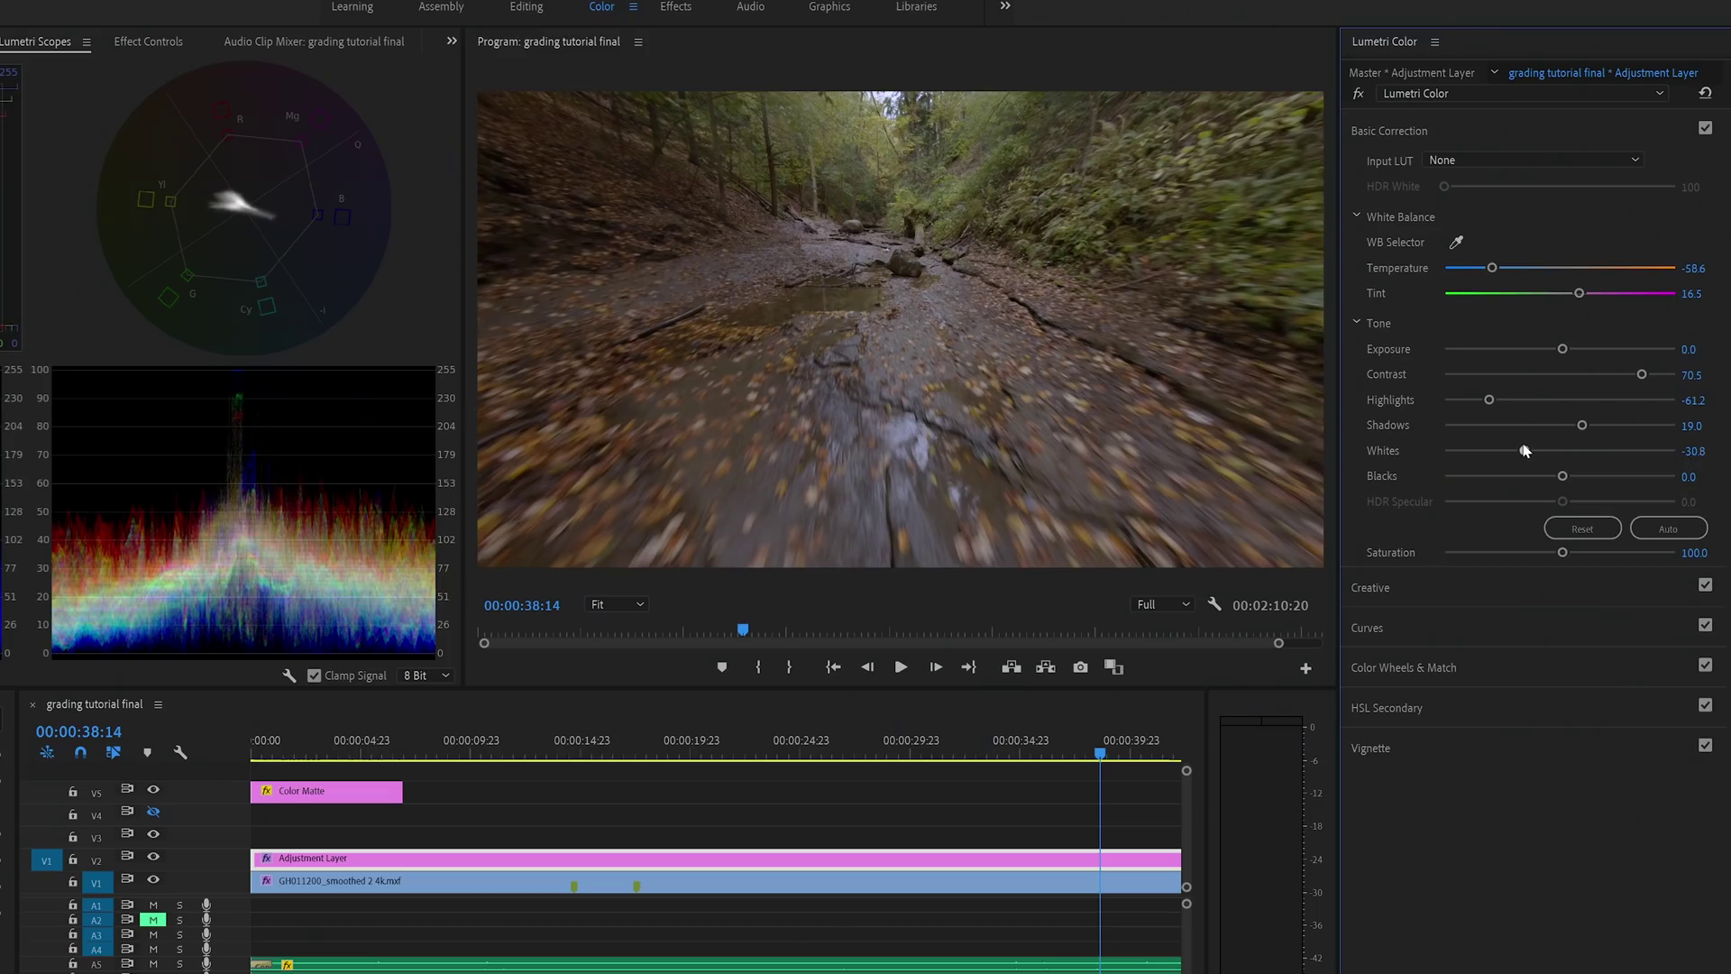
drag(1521, 450, 1540, 448)
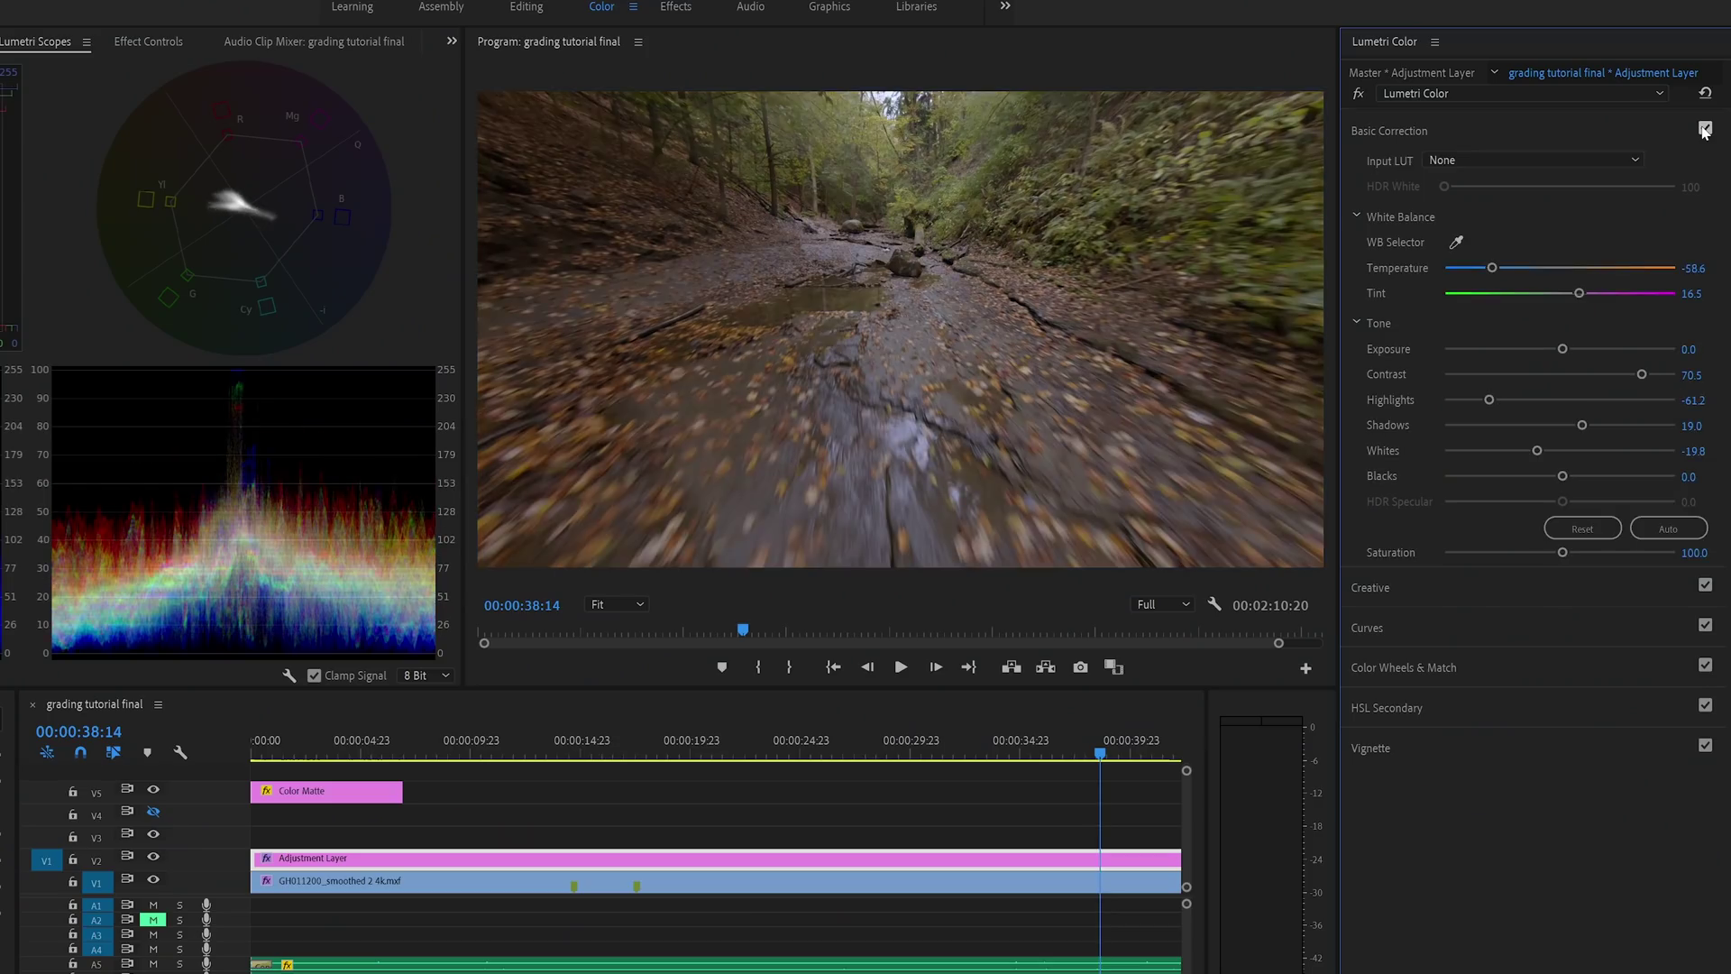
click(1704, 129)
click(1704, 129)
click(1704, 128)
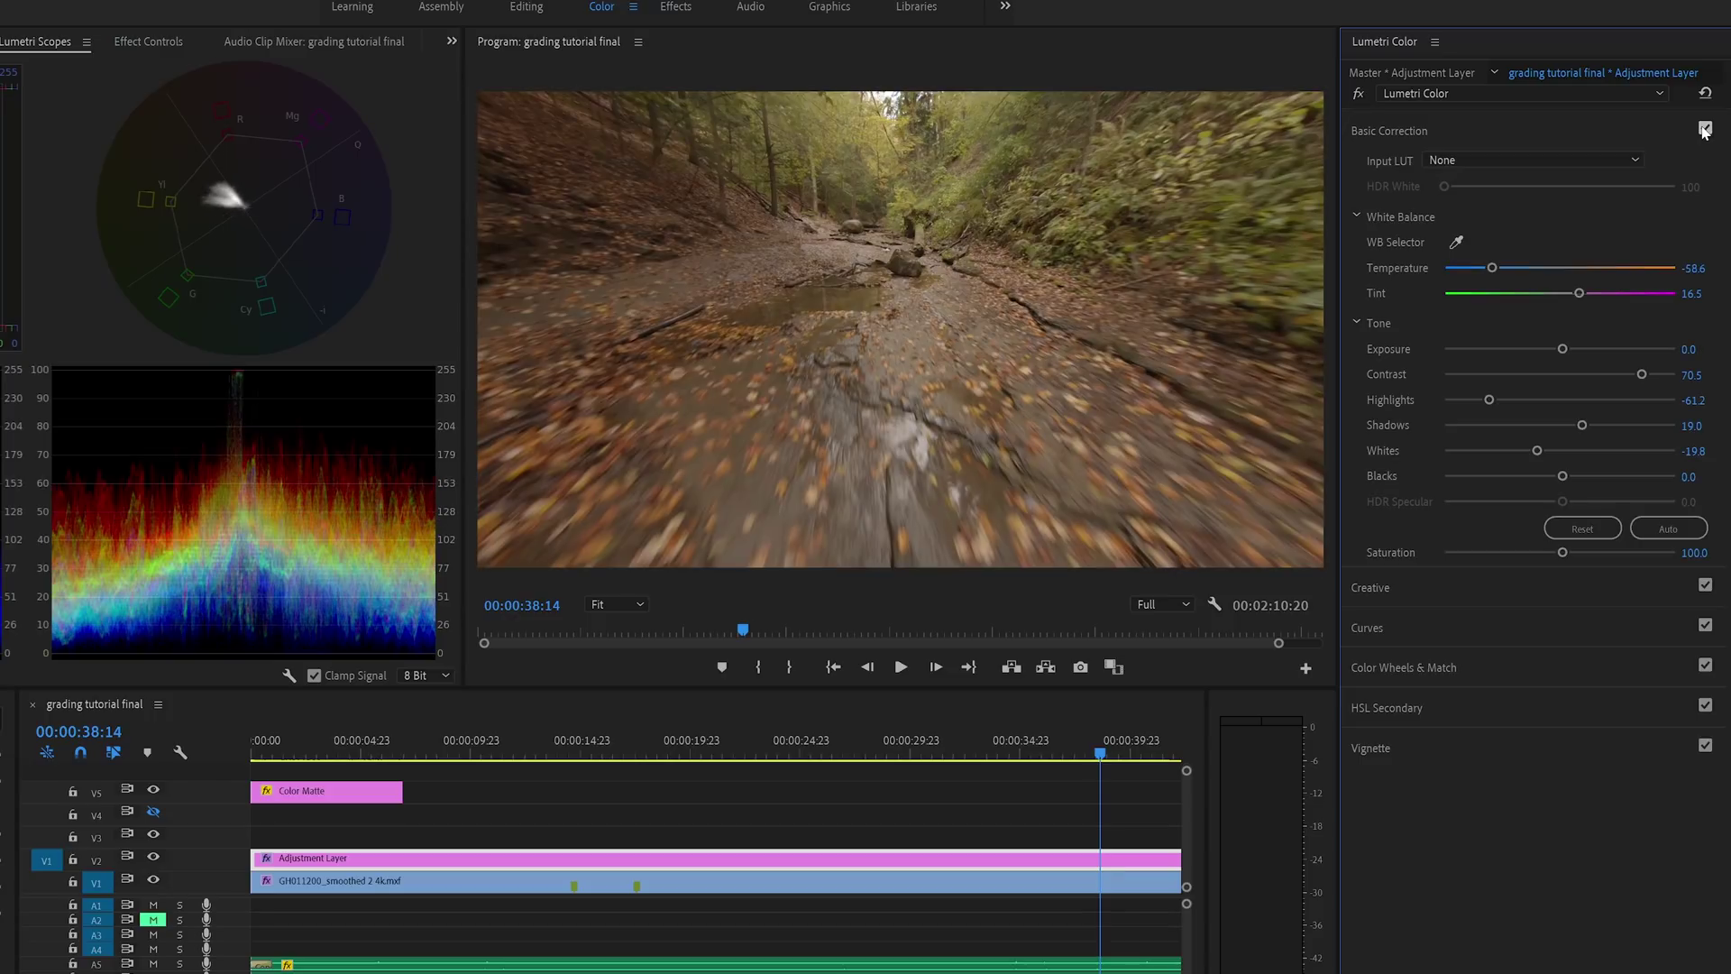
click(1704, 129)
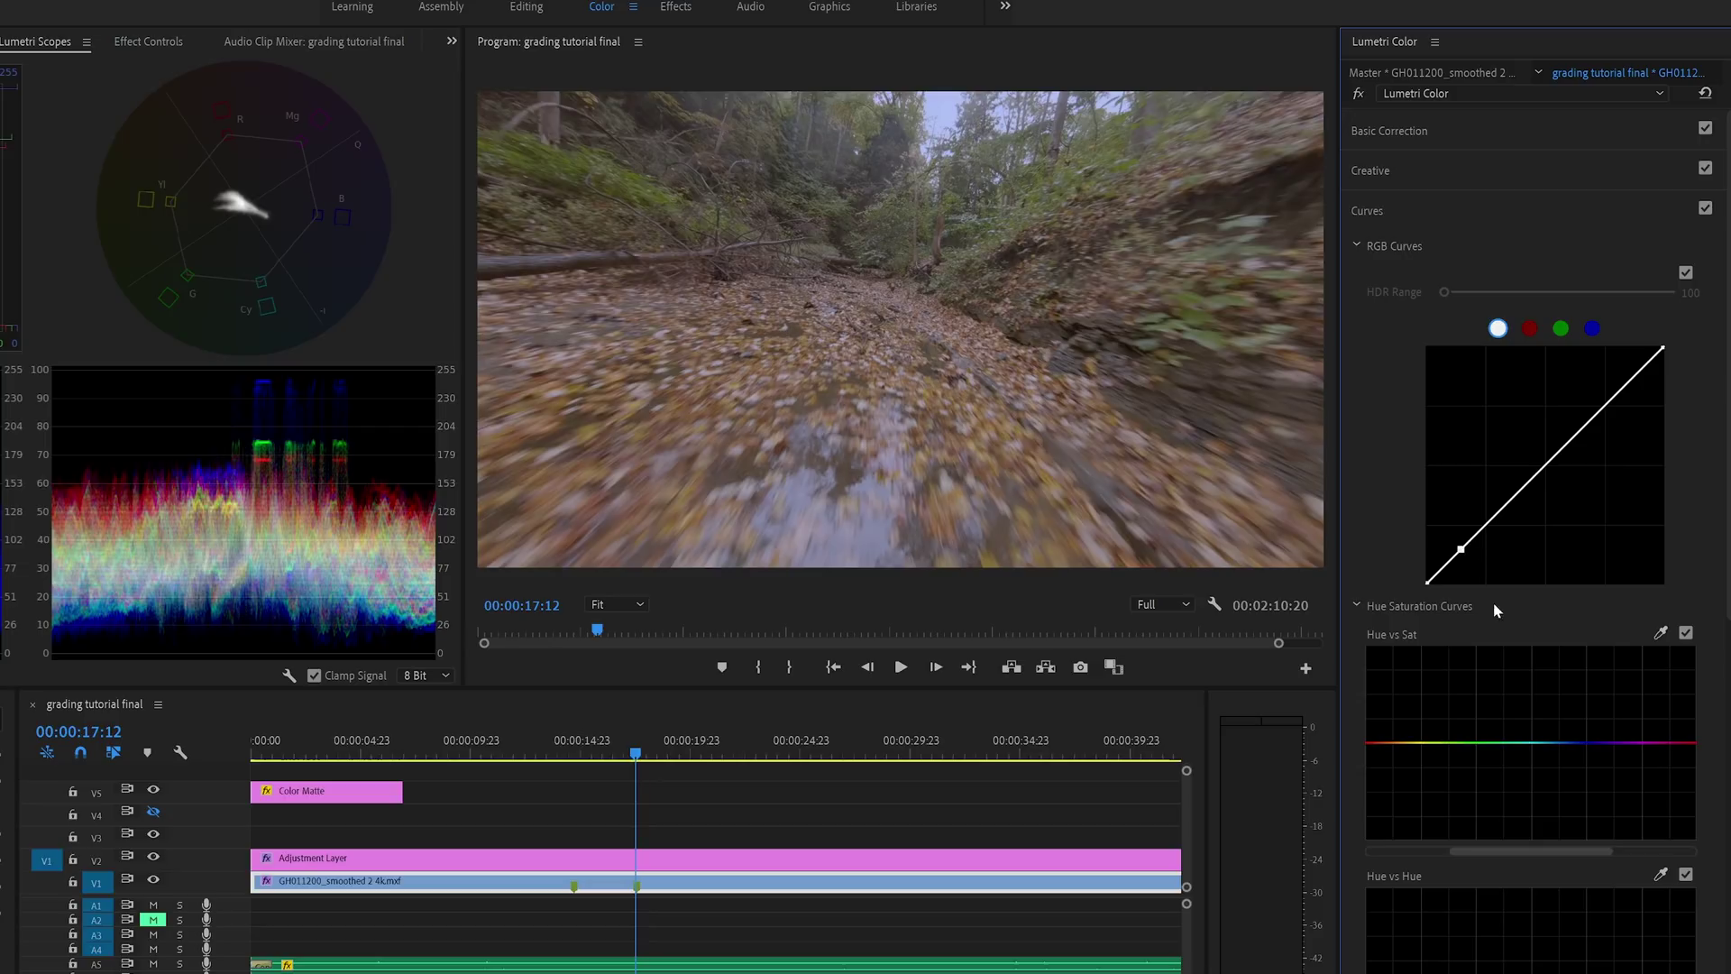
Bend the master RGB curve into a shadow-deepening, midtone-lifting S-curve and compare it bypassed
drag(1522, 507, 1525, 460)
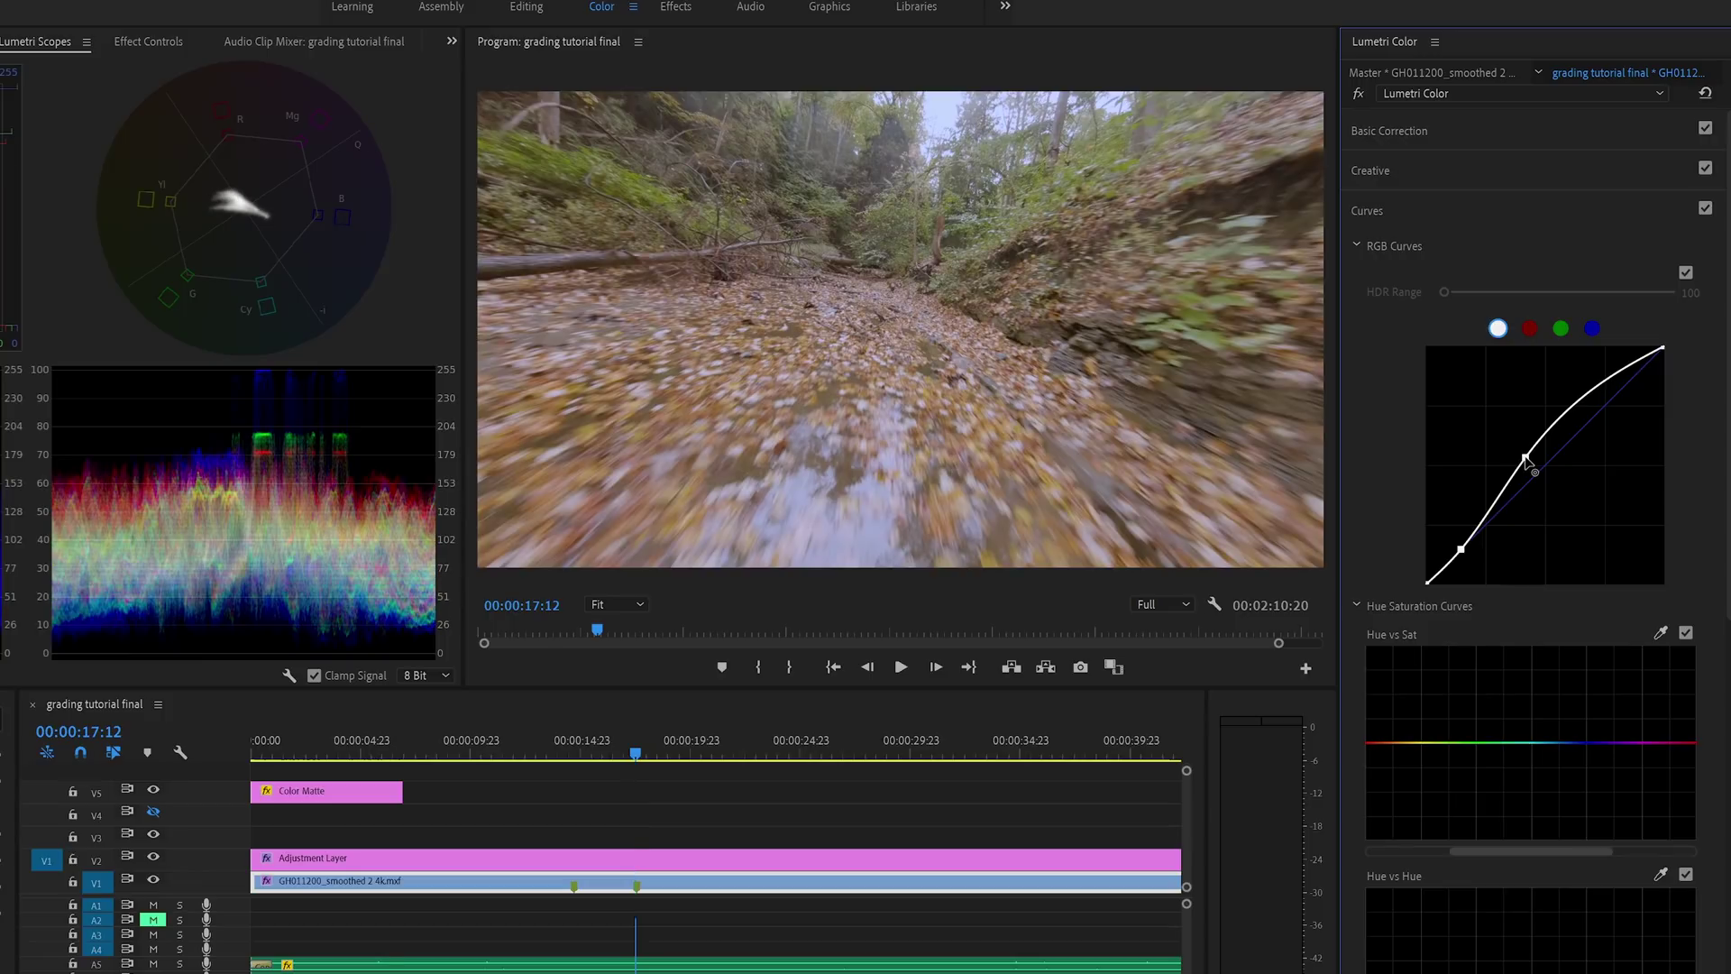
ctrl+click(1525, 460)
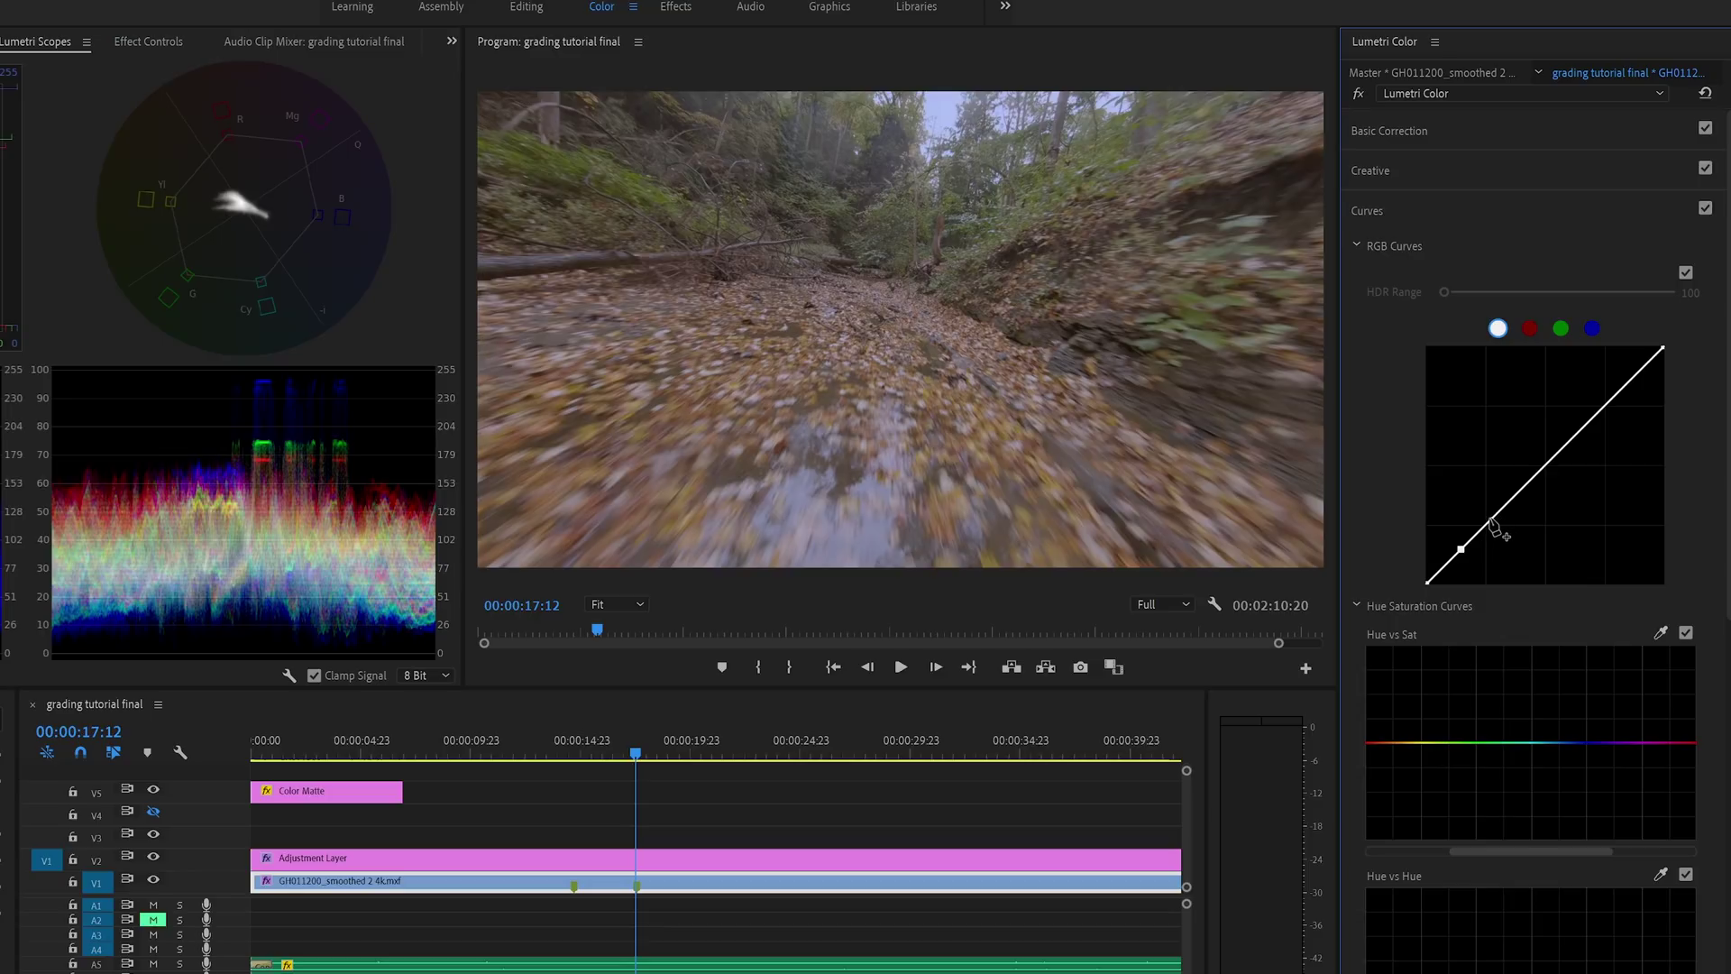
drag(1492, 523, 1490, 517)
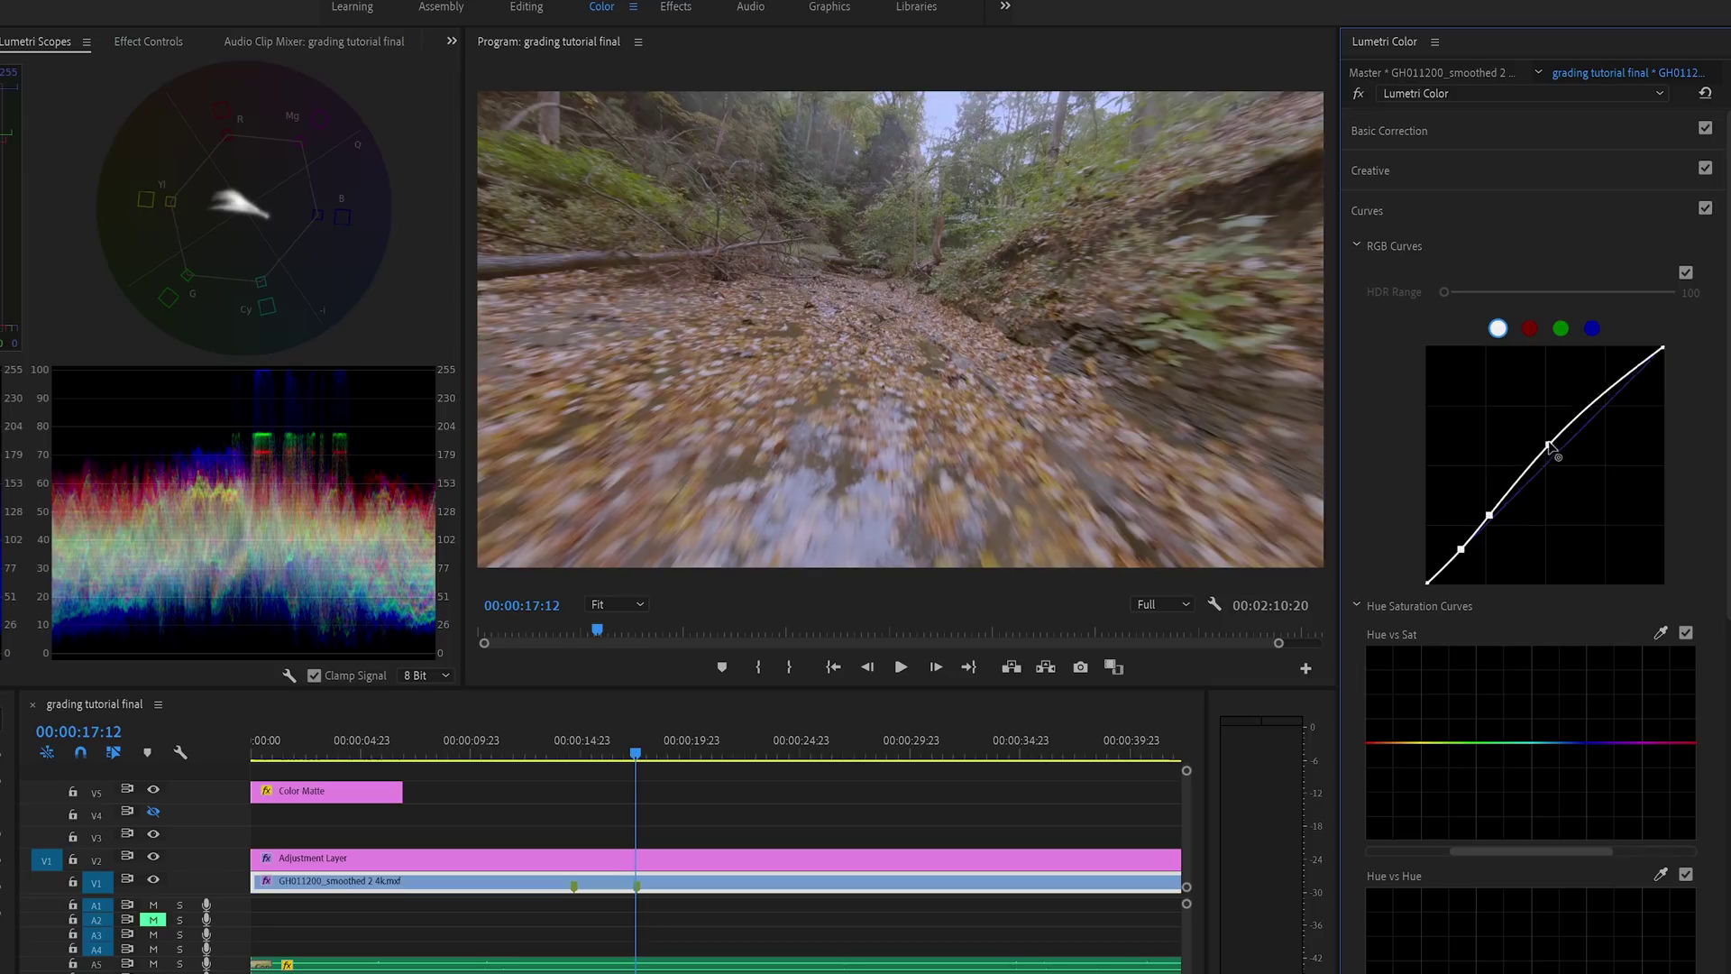
drag(1549, 446, 1549, 420)
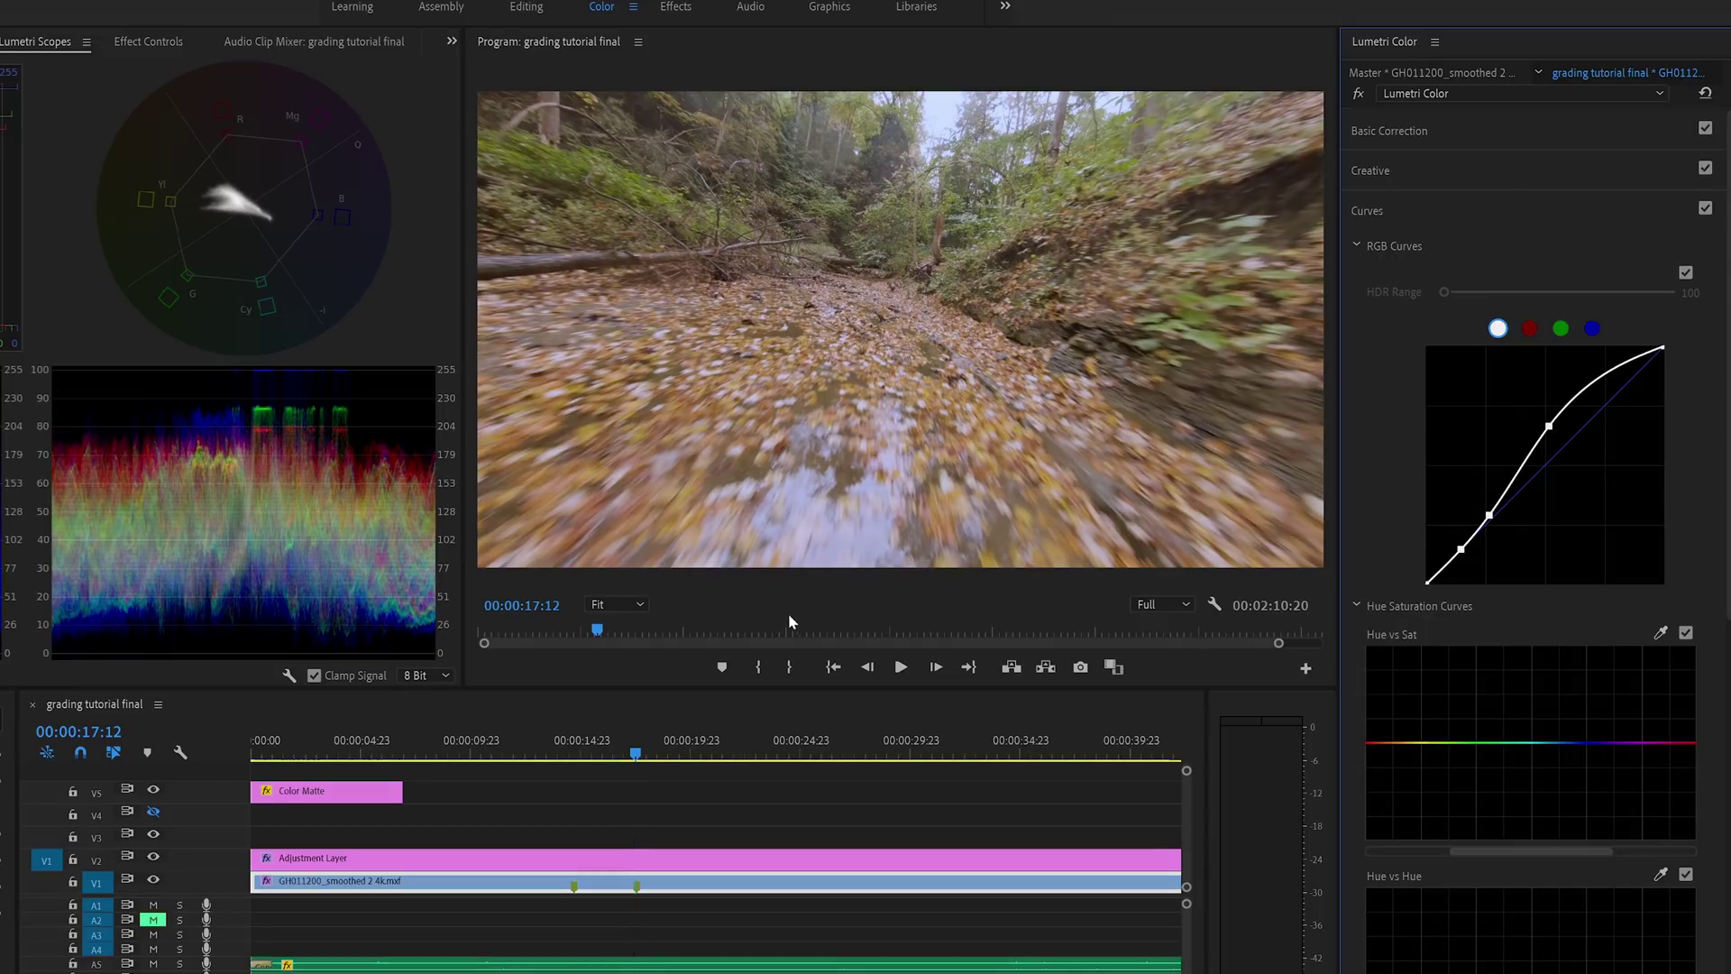
key(space)
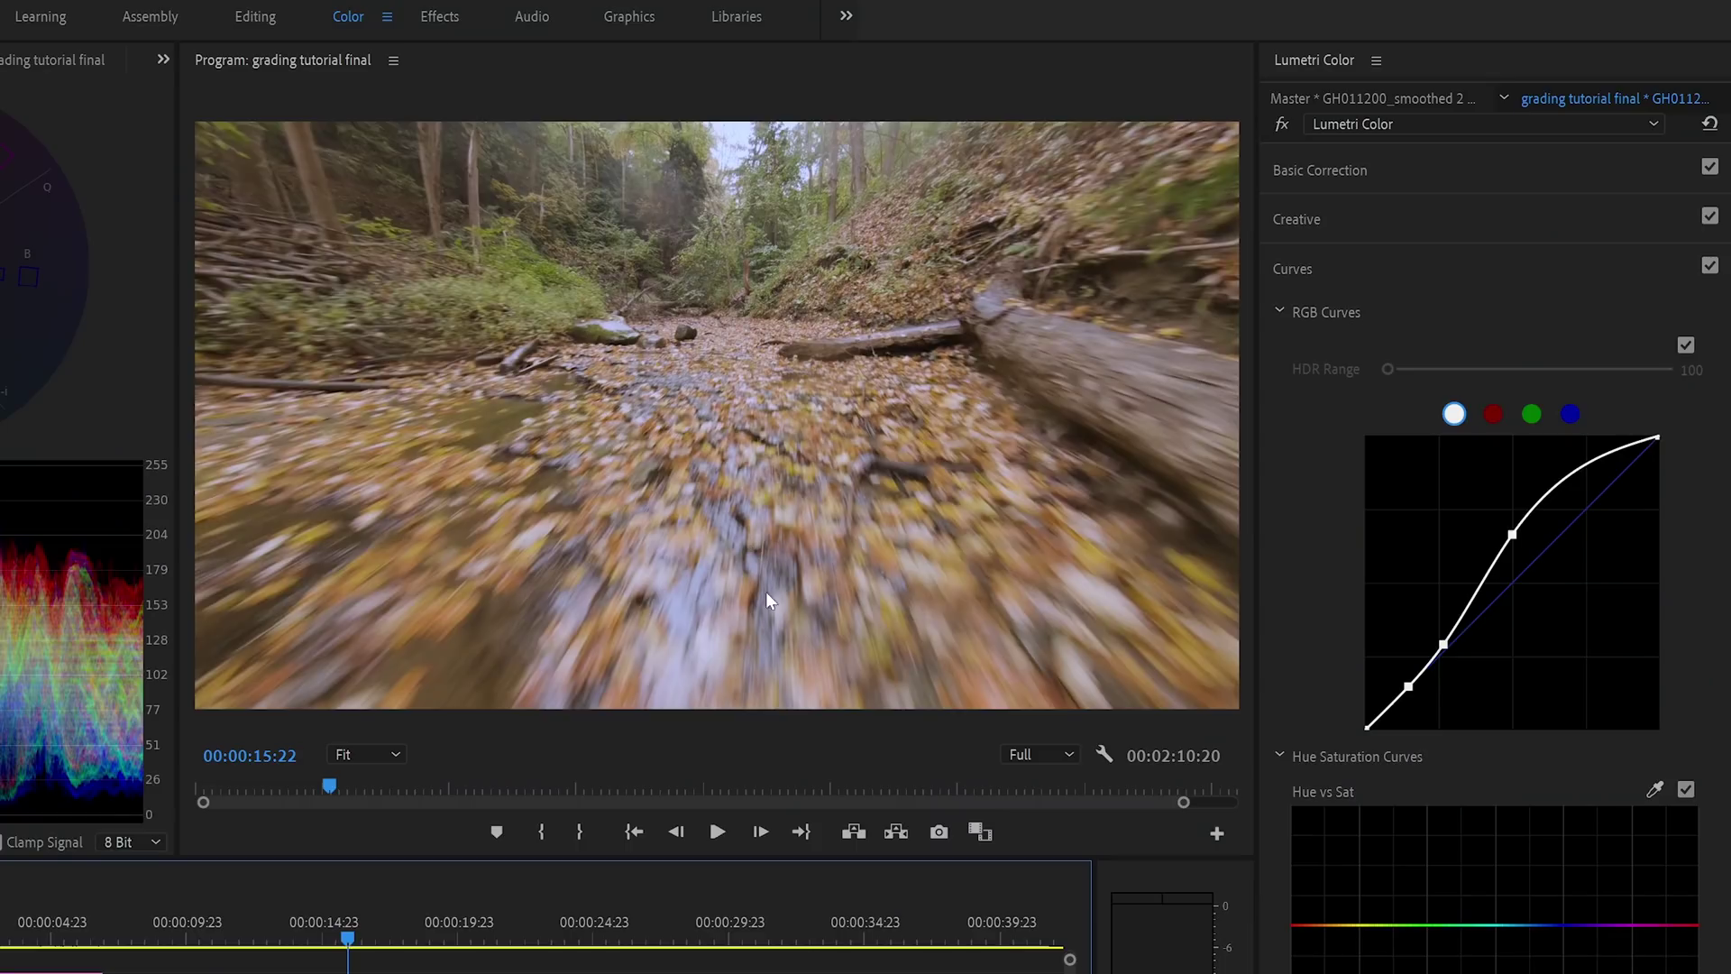
click(1659, 437)
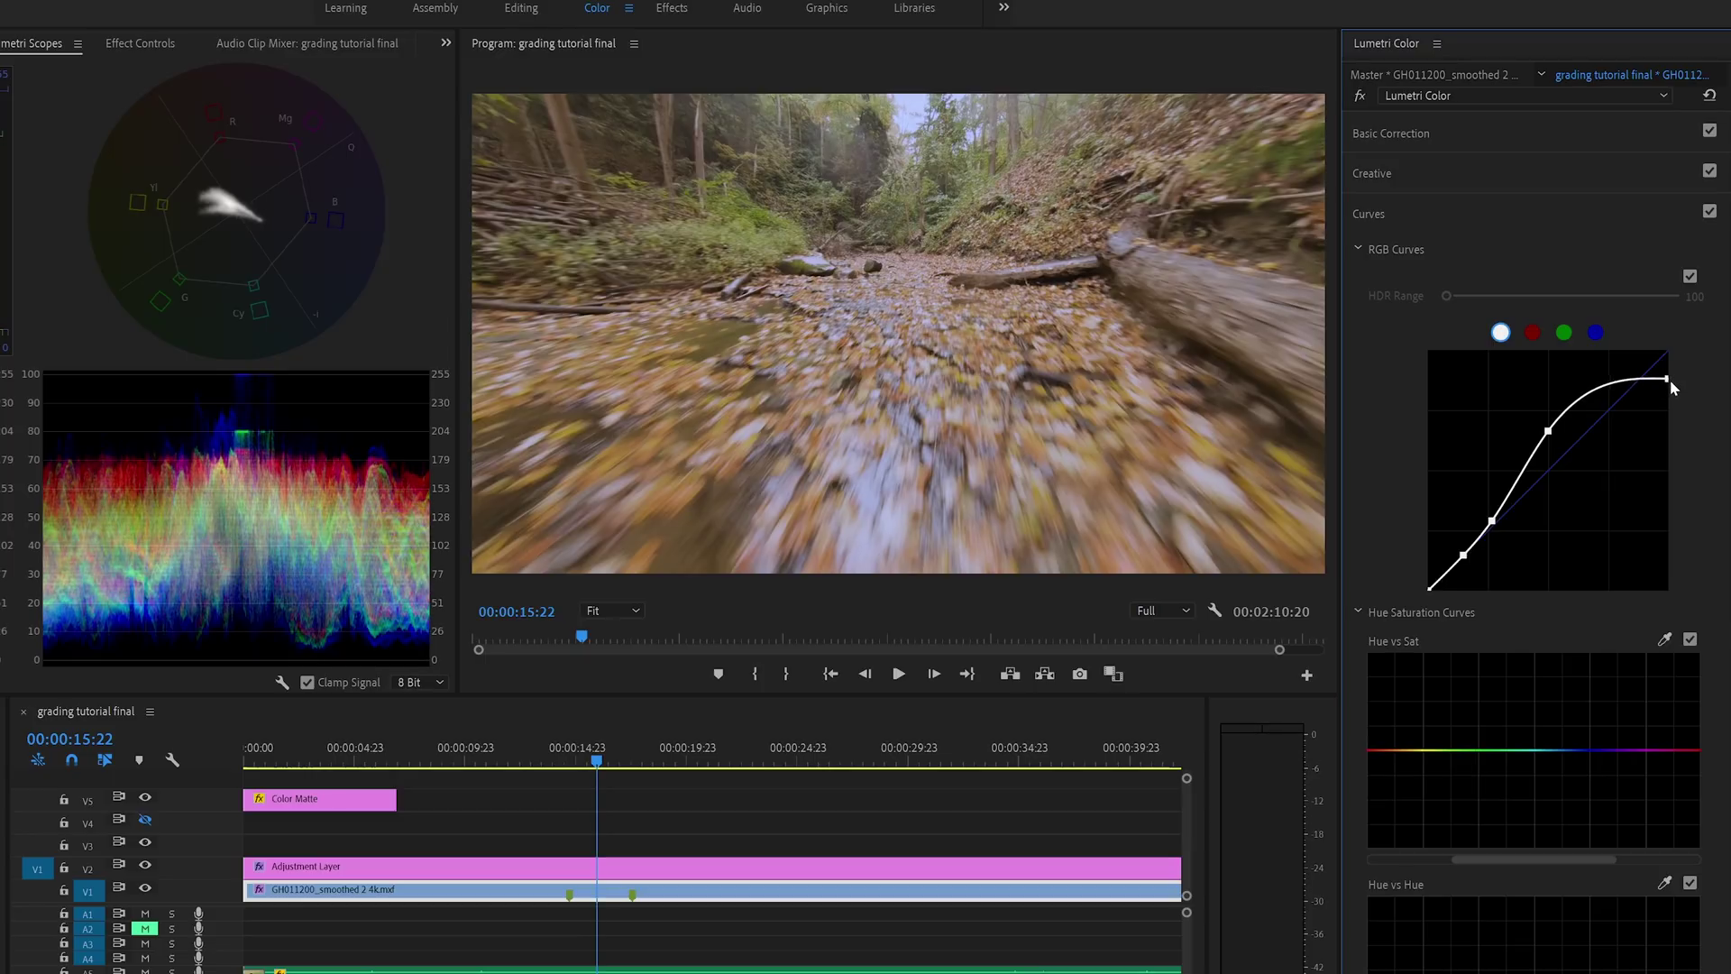
click(1691, 277)
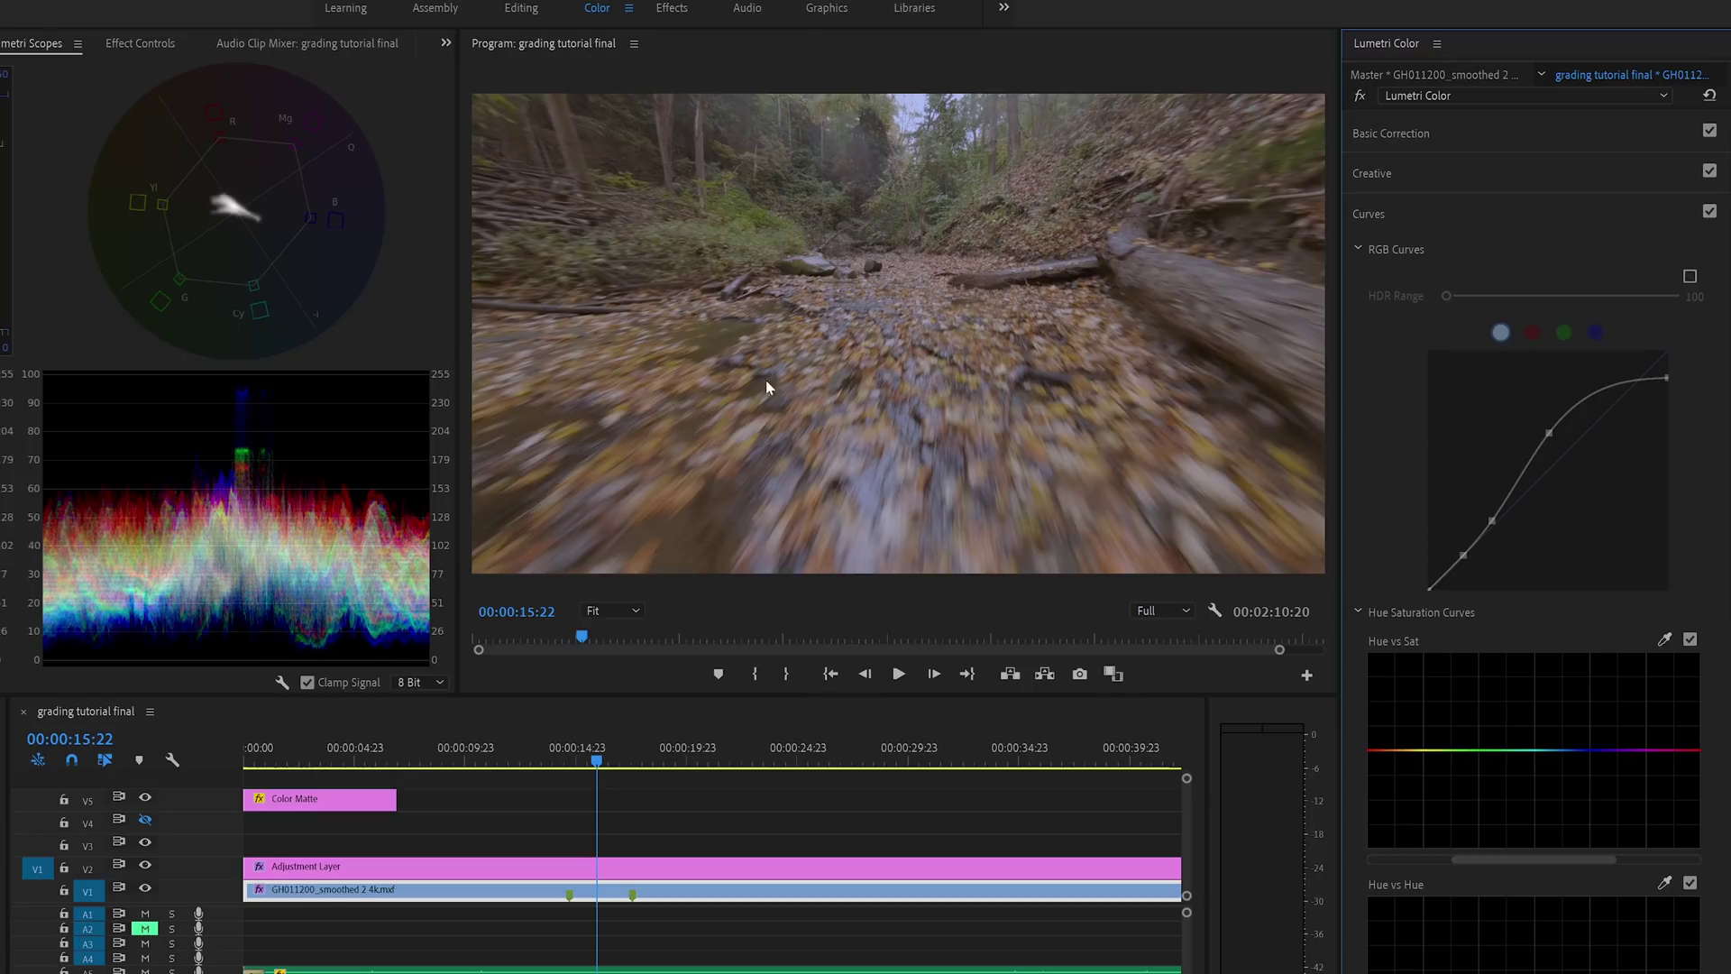
click(1691, 277)
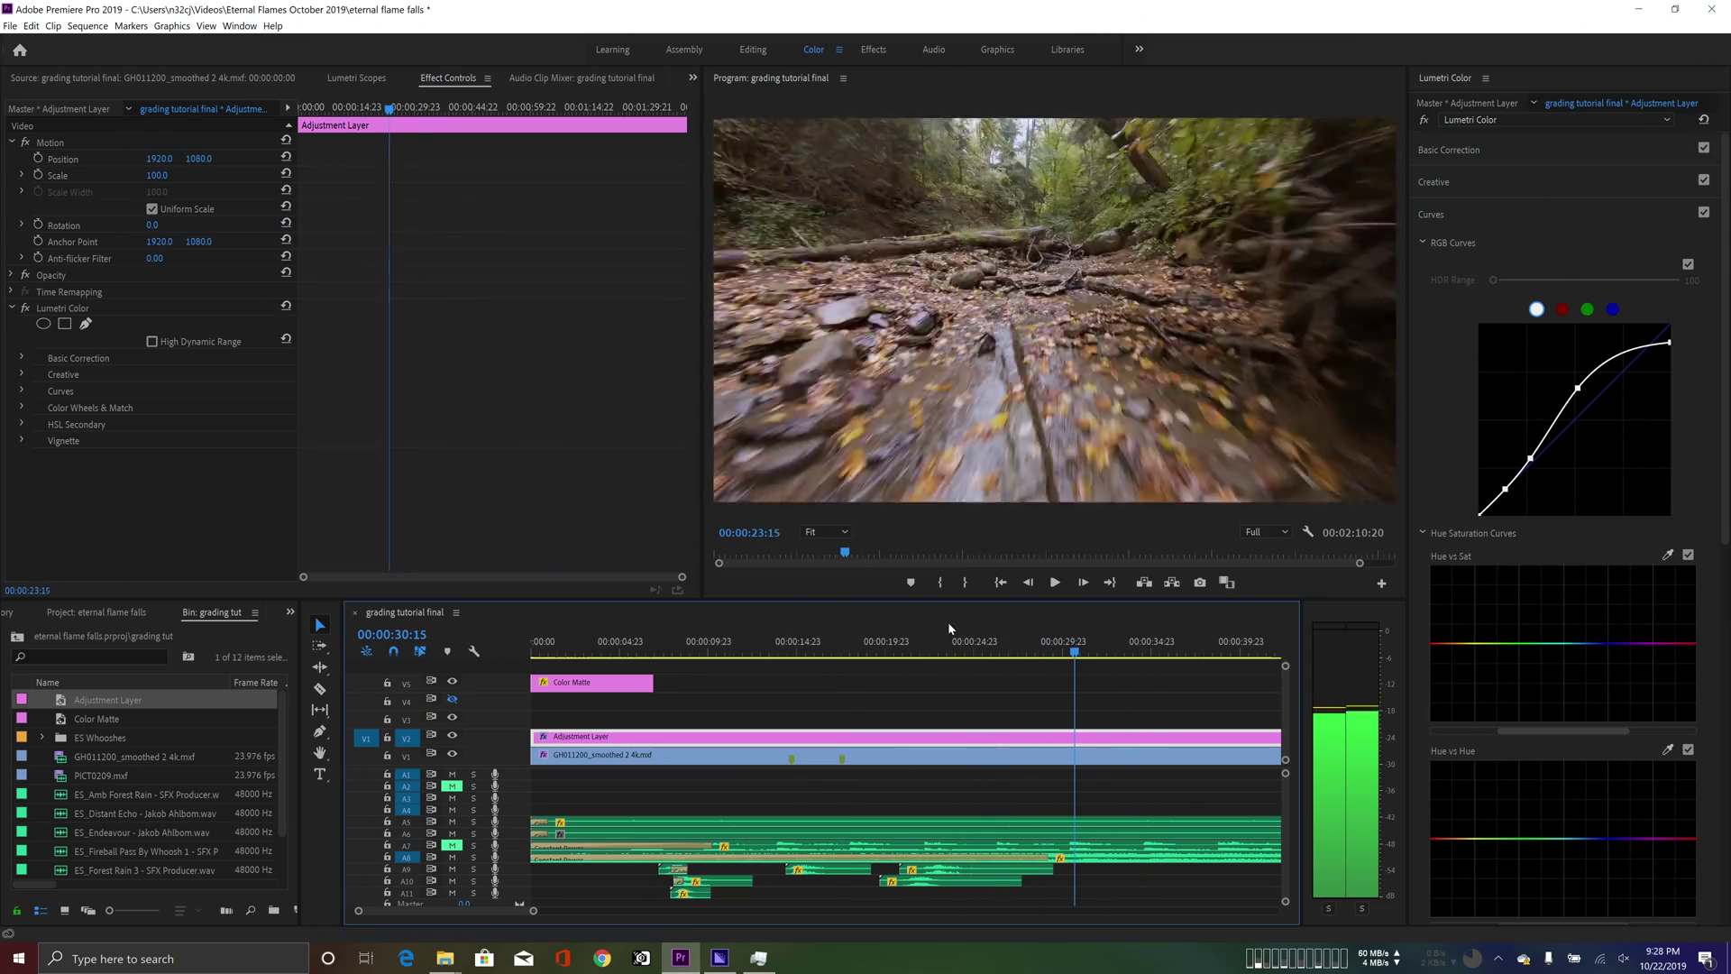
Alt-drag the Adjustment Layer from V2 to V3, park at 00:00:18:16 and target V3
click(944, 642)
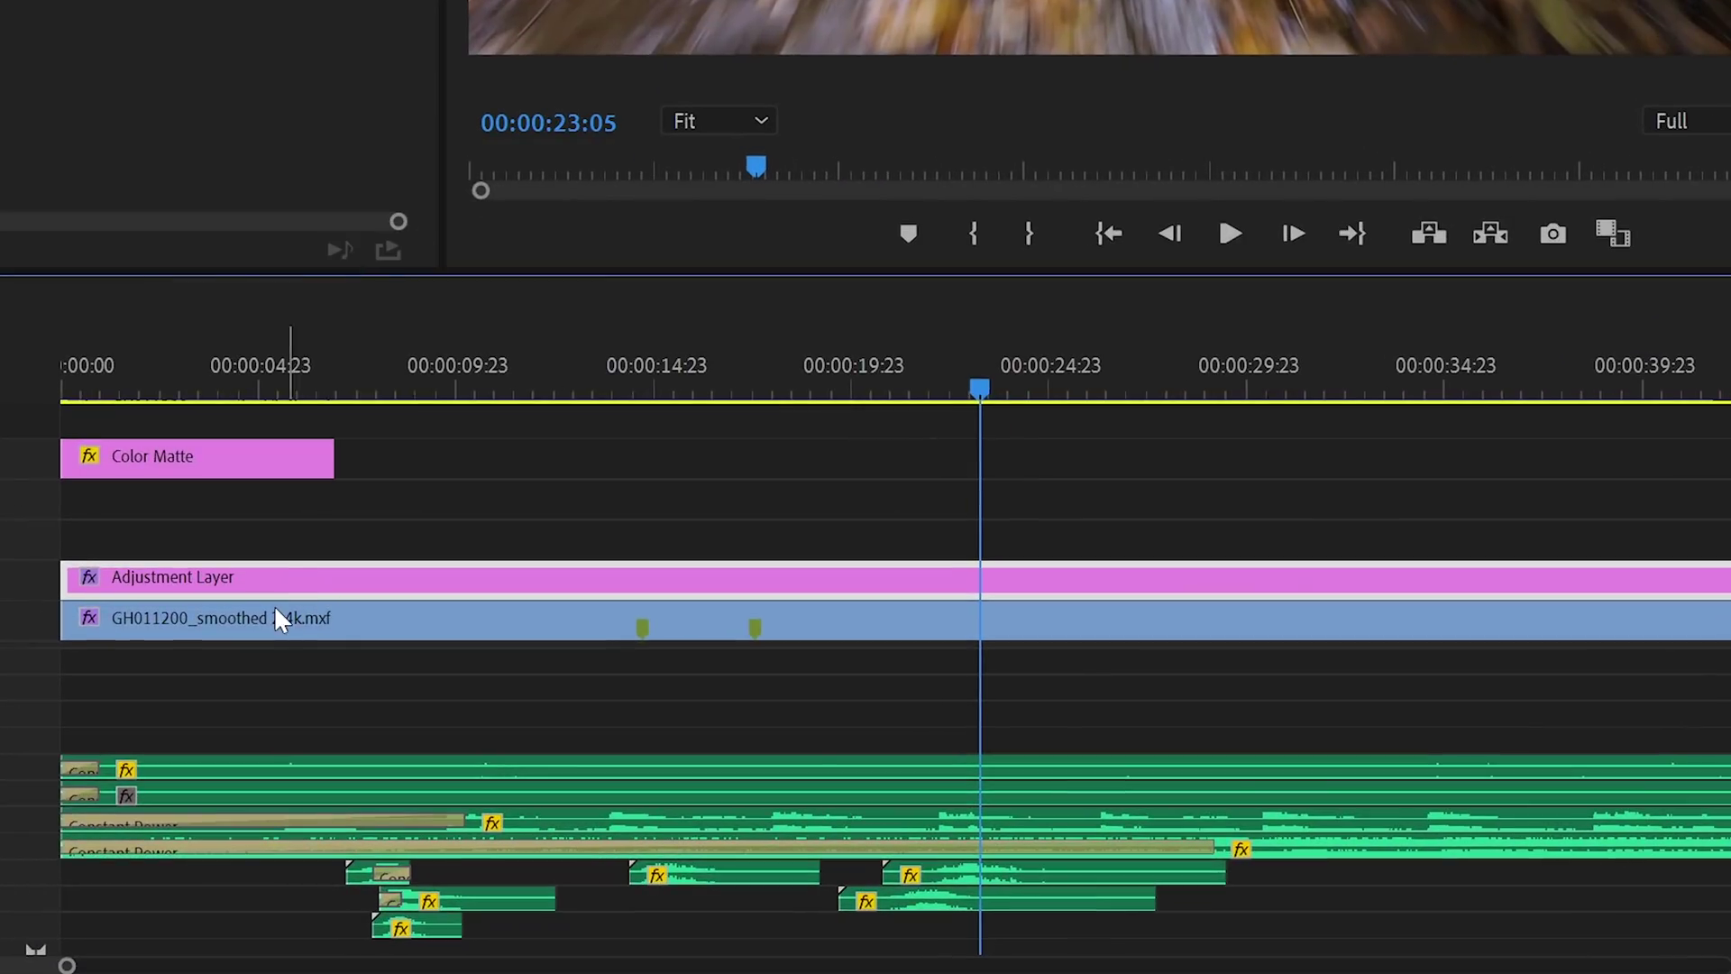
drag(287, 577, 267, 541)
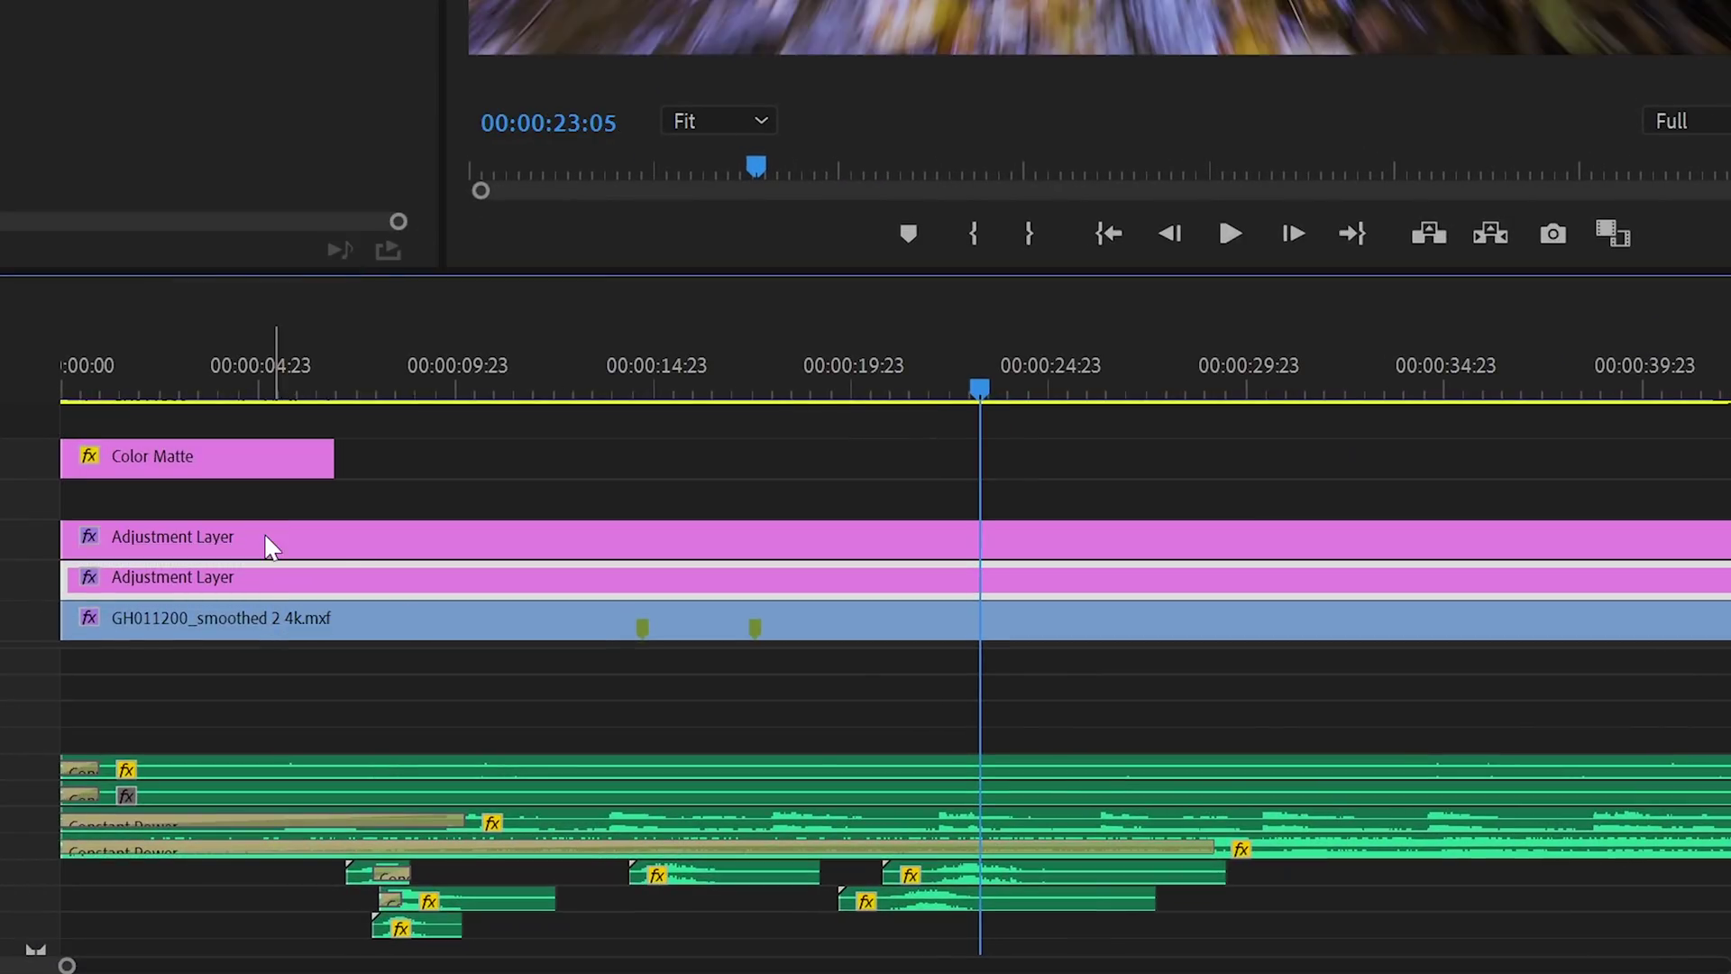
drag(884, 377, 802, 473)
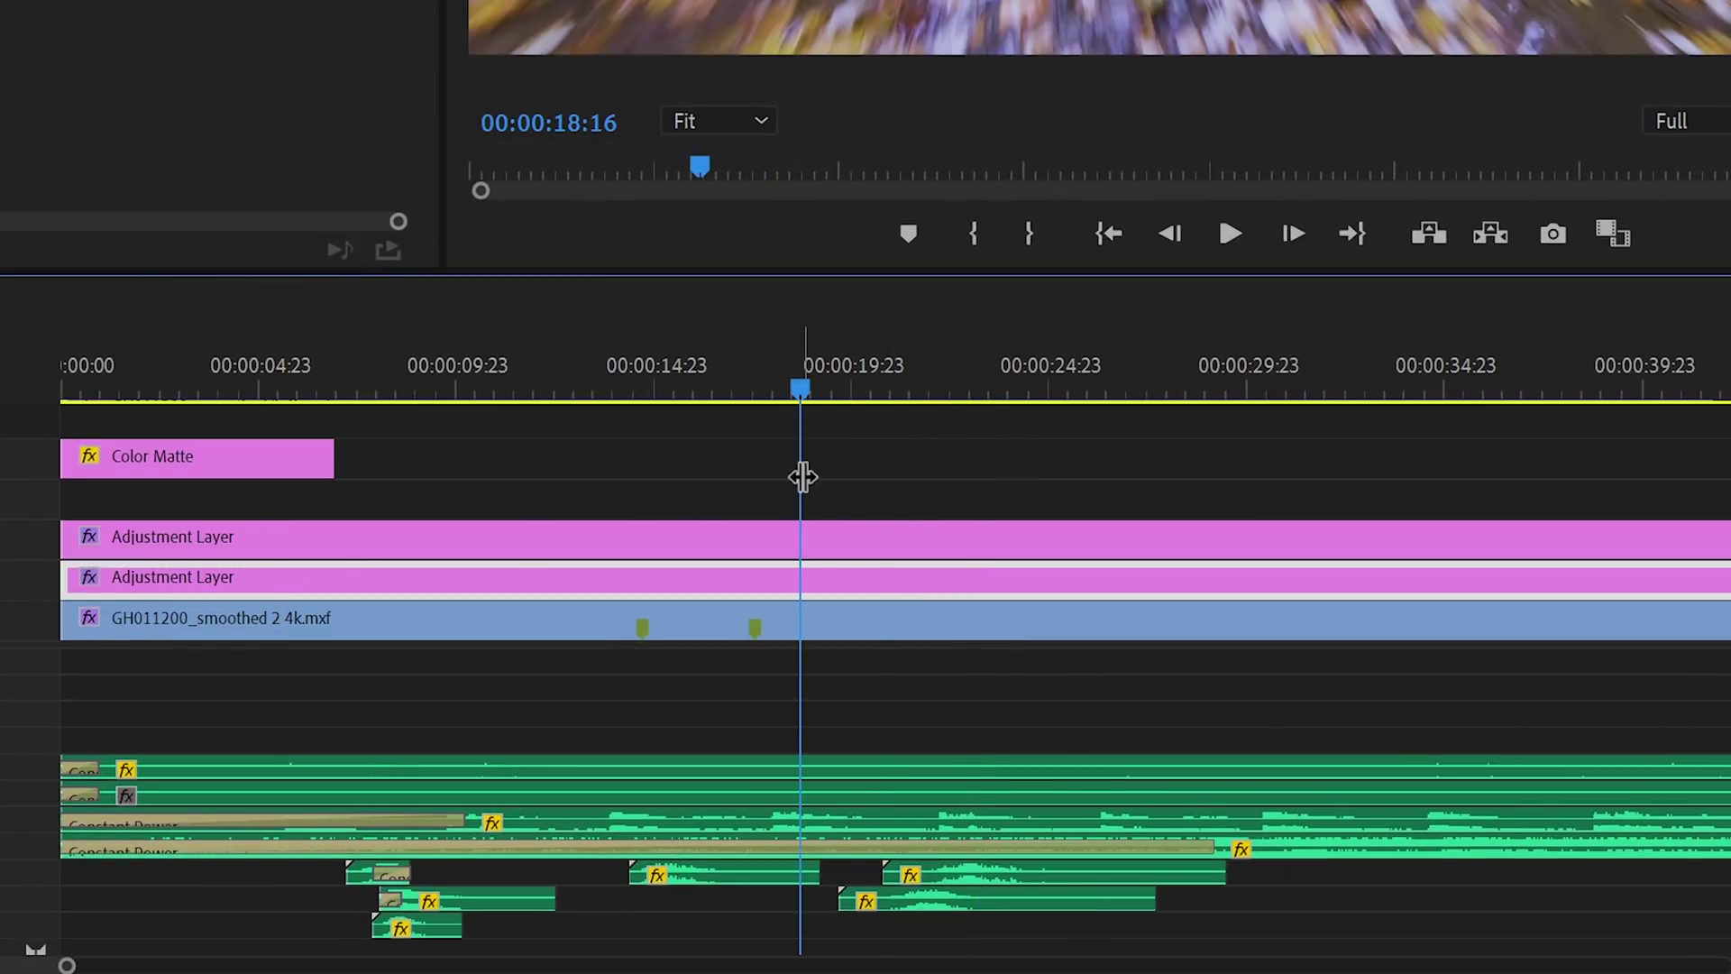
click(817, 543)
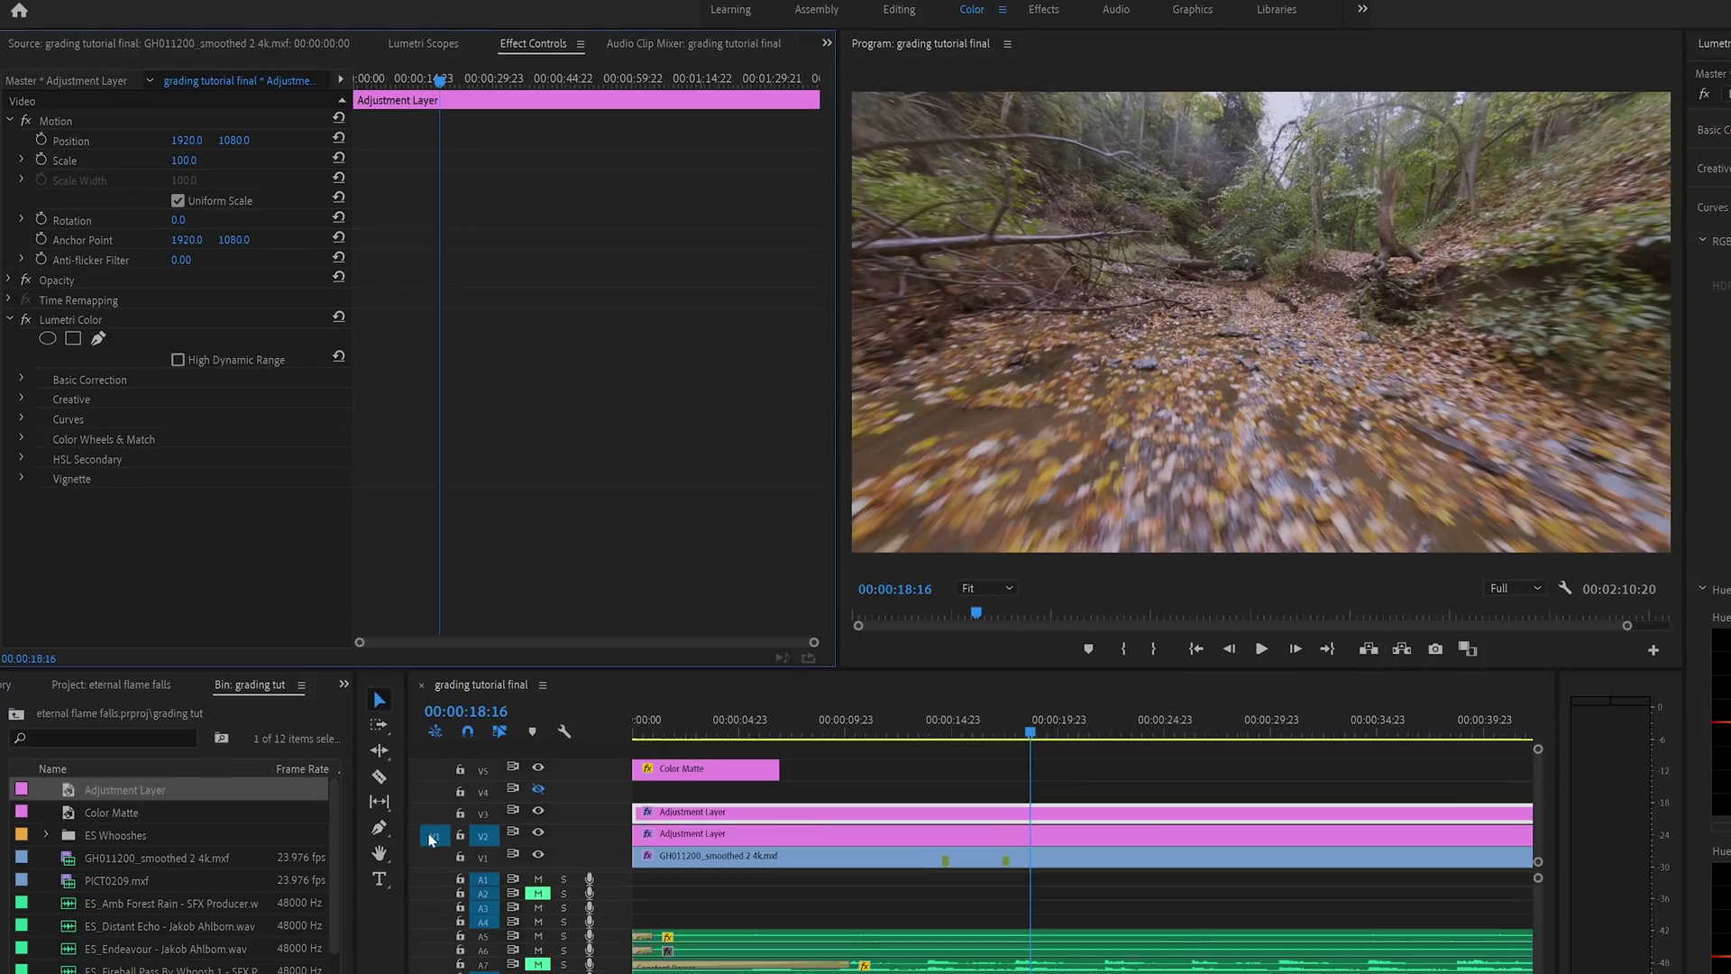
click(440, 810)
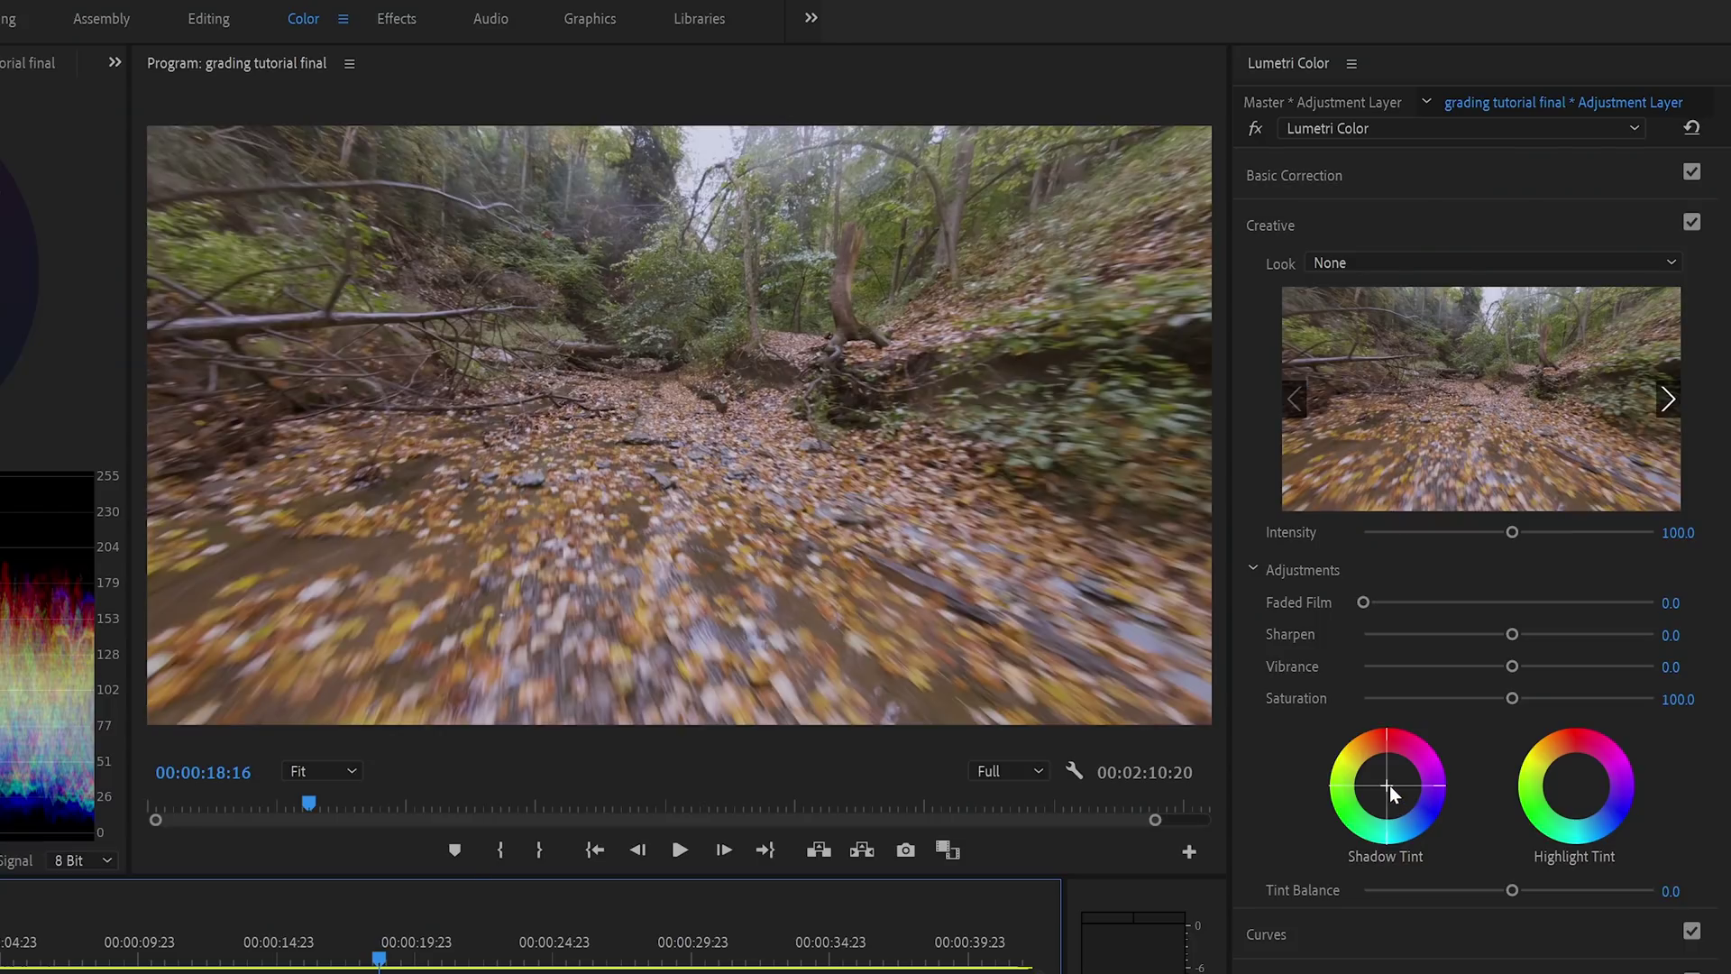
Tint the shadows with Creative Tint Balance -35.0, toggling Creative on and off to compare
click(1389, 786)
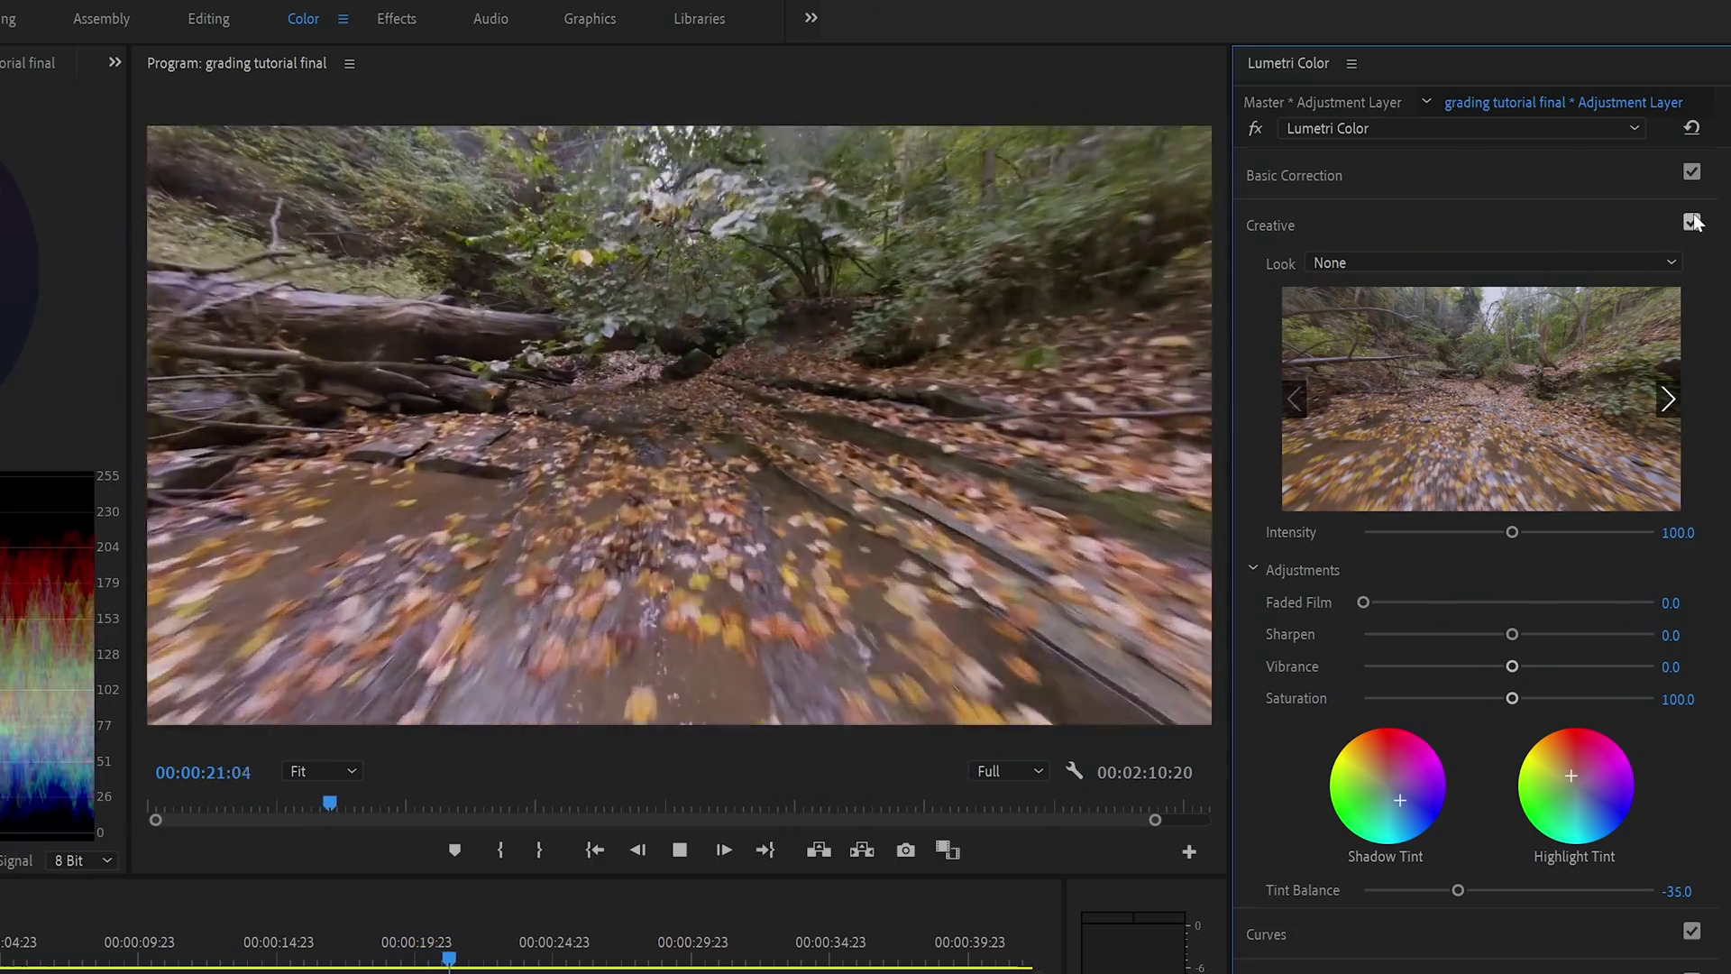
click(1692, 222)
click(1691, 222)
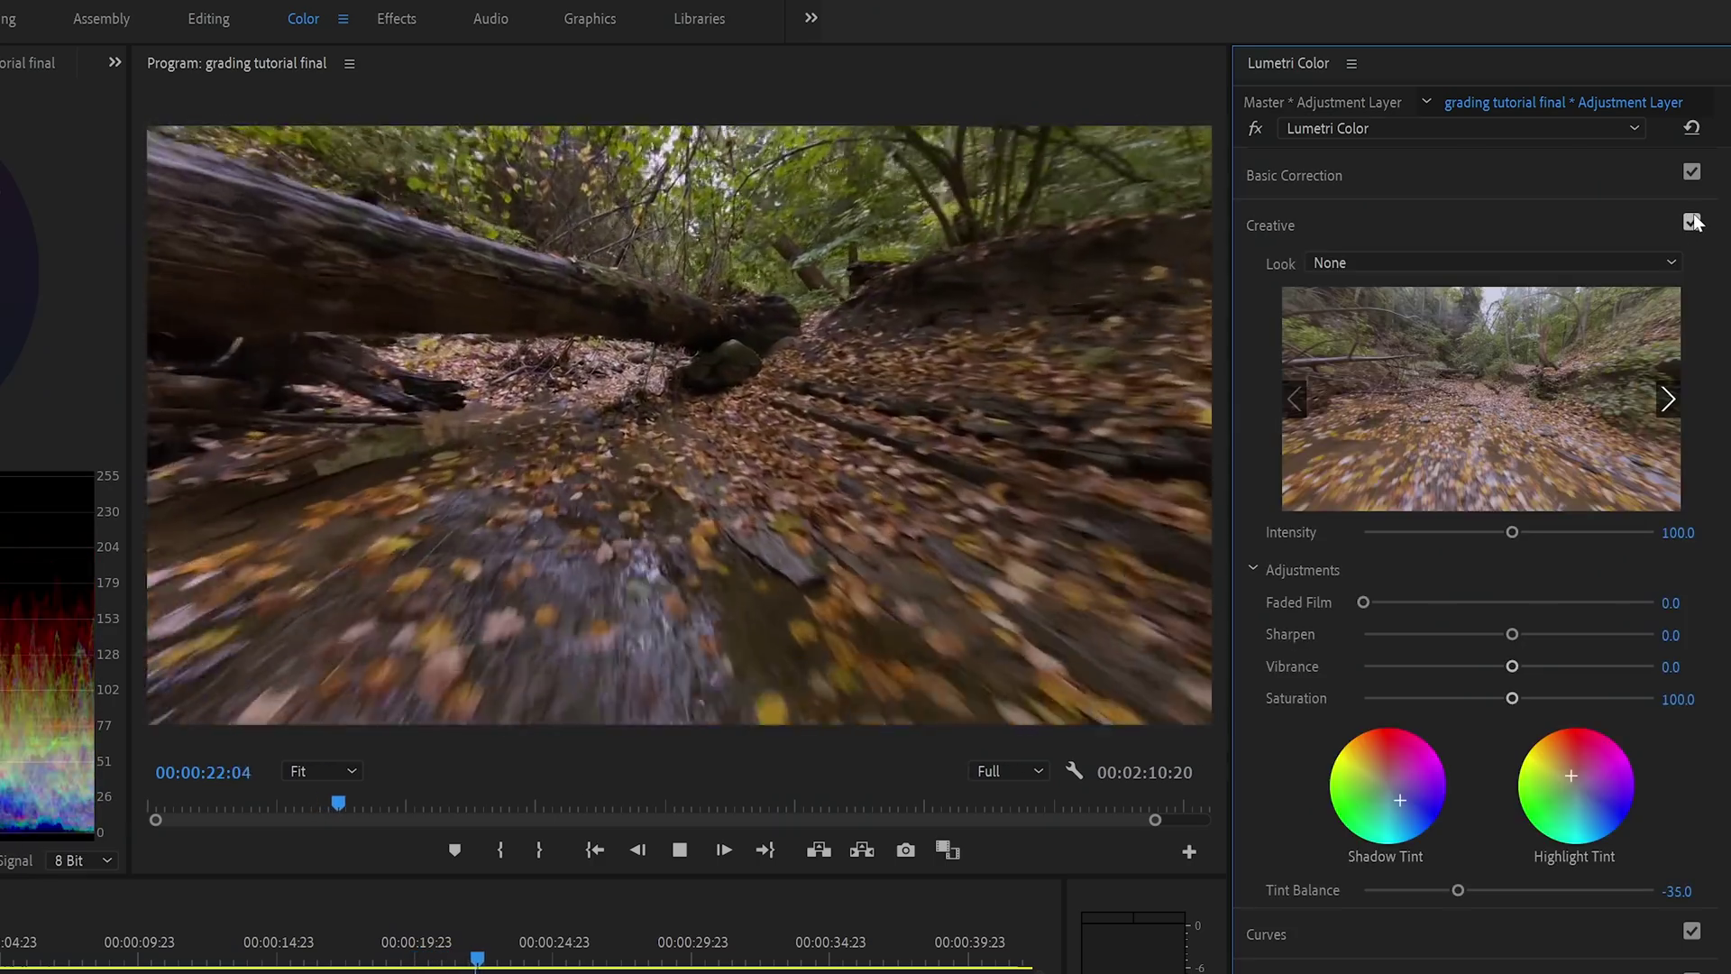
click(1692, 221)
click(1692, 221)
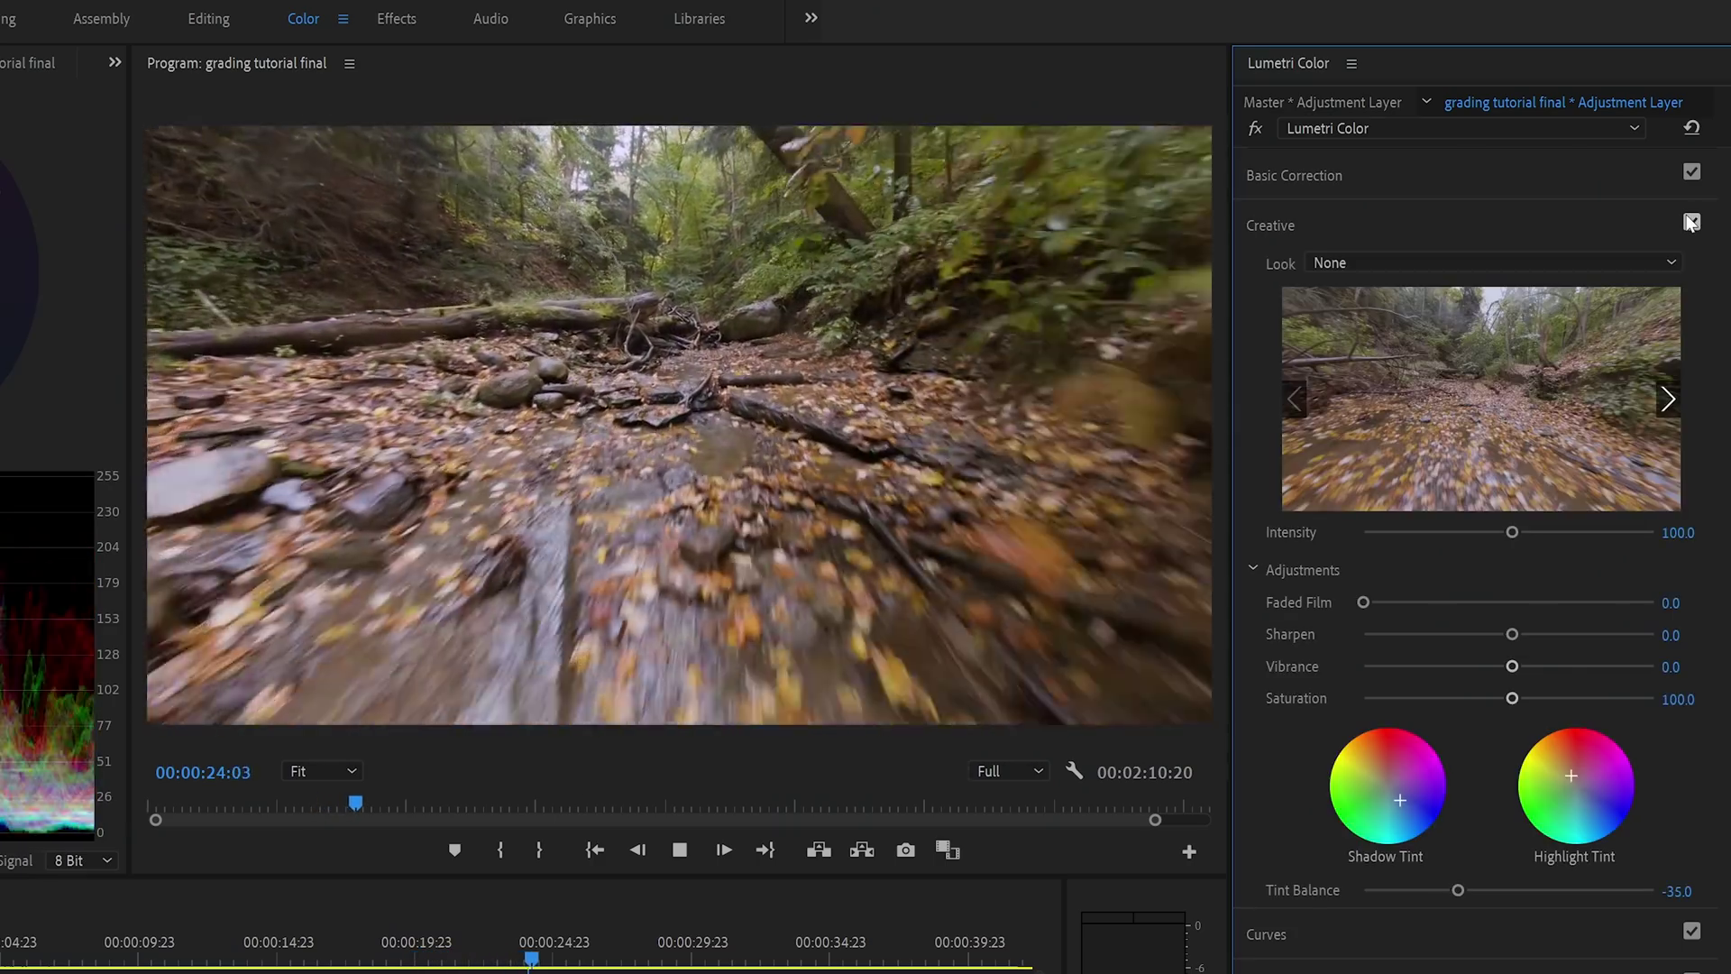
click(1691, 222)
click(1692, 222)
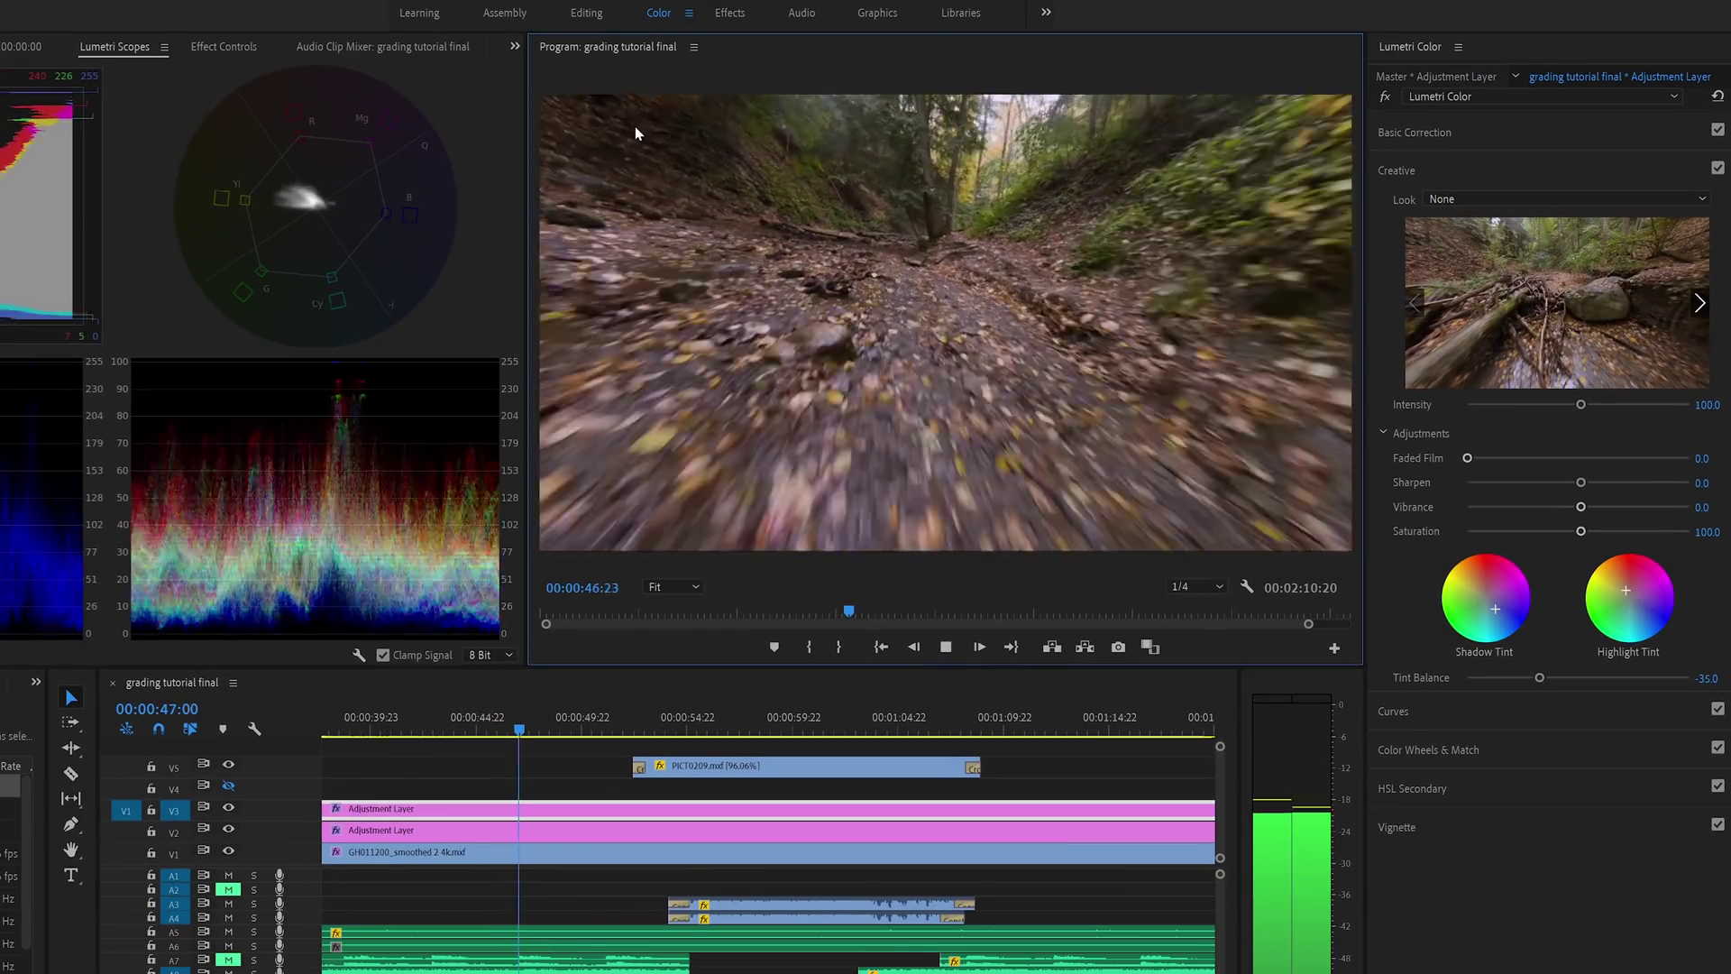
click(1207, 588)
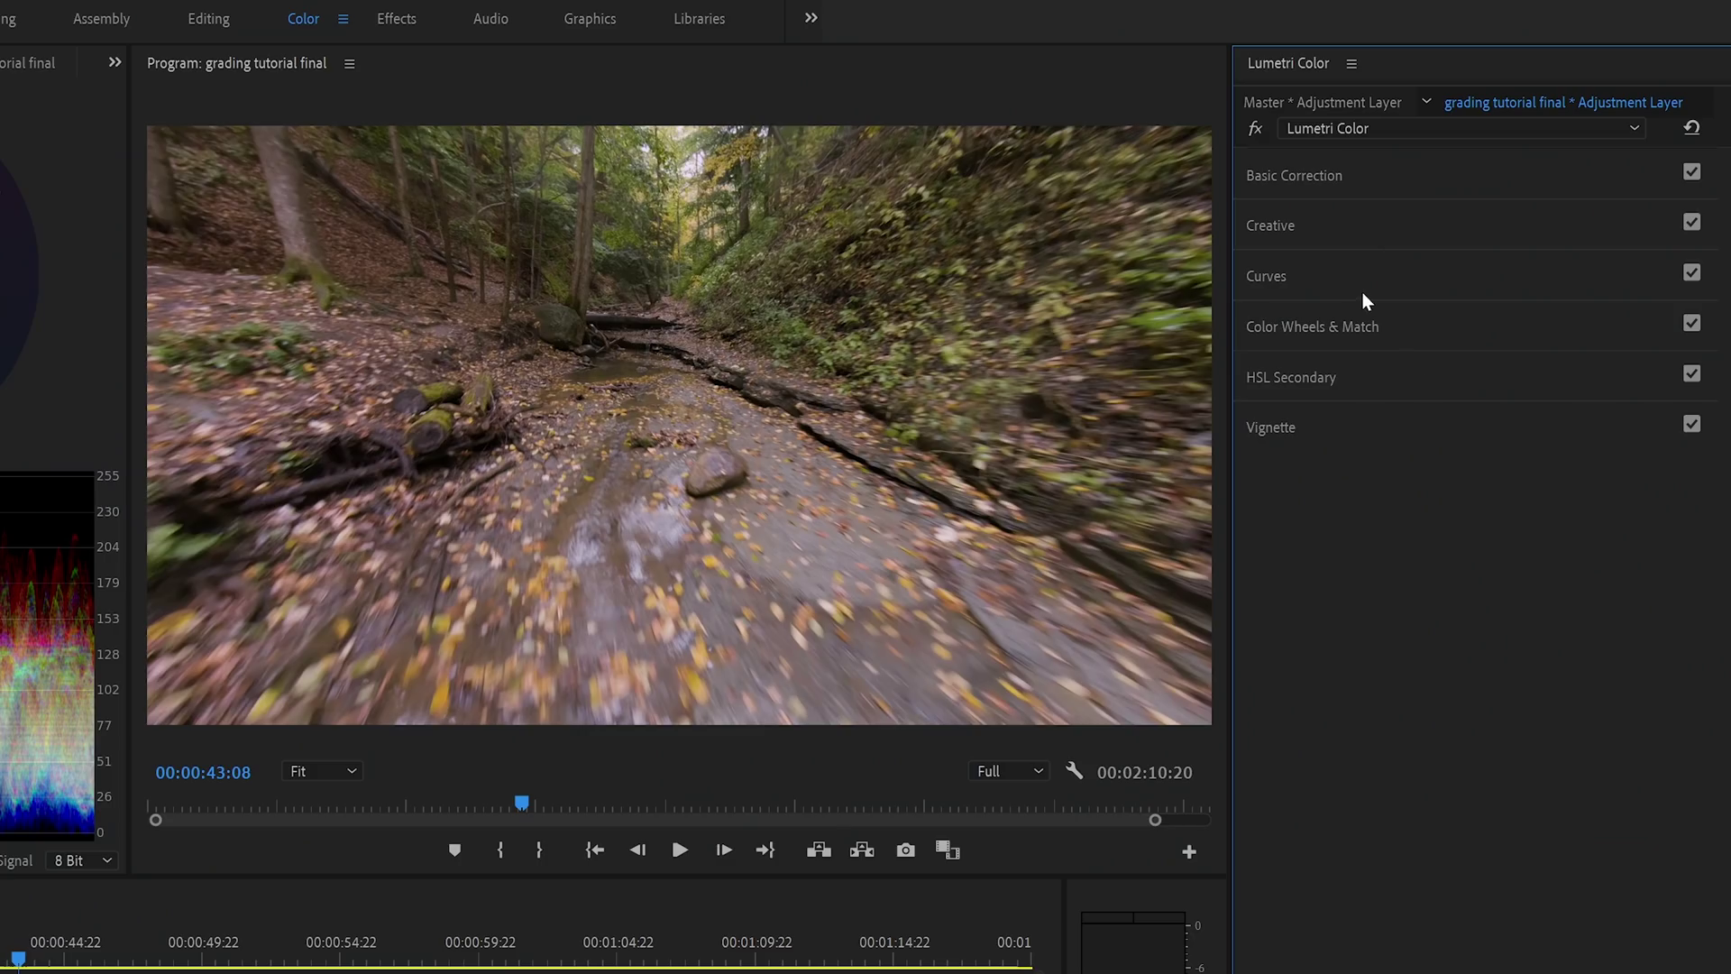
Add red-curve control points for an S-shape and pull the green curve's shadow point down
click(1363, 289)
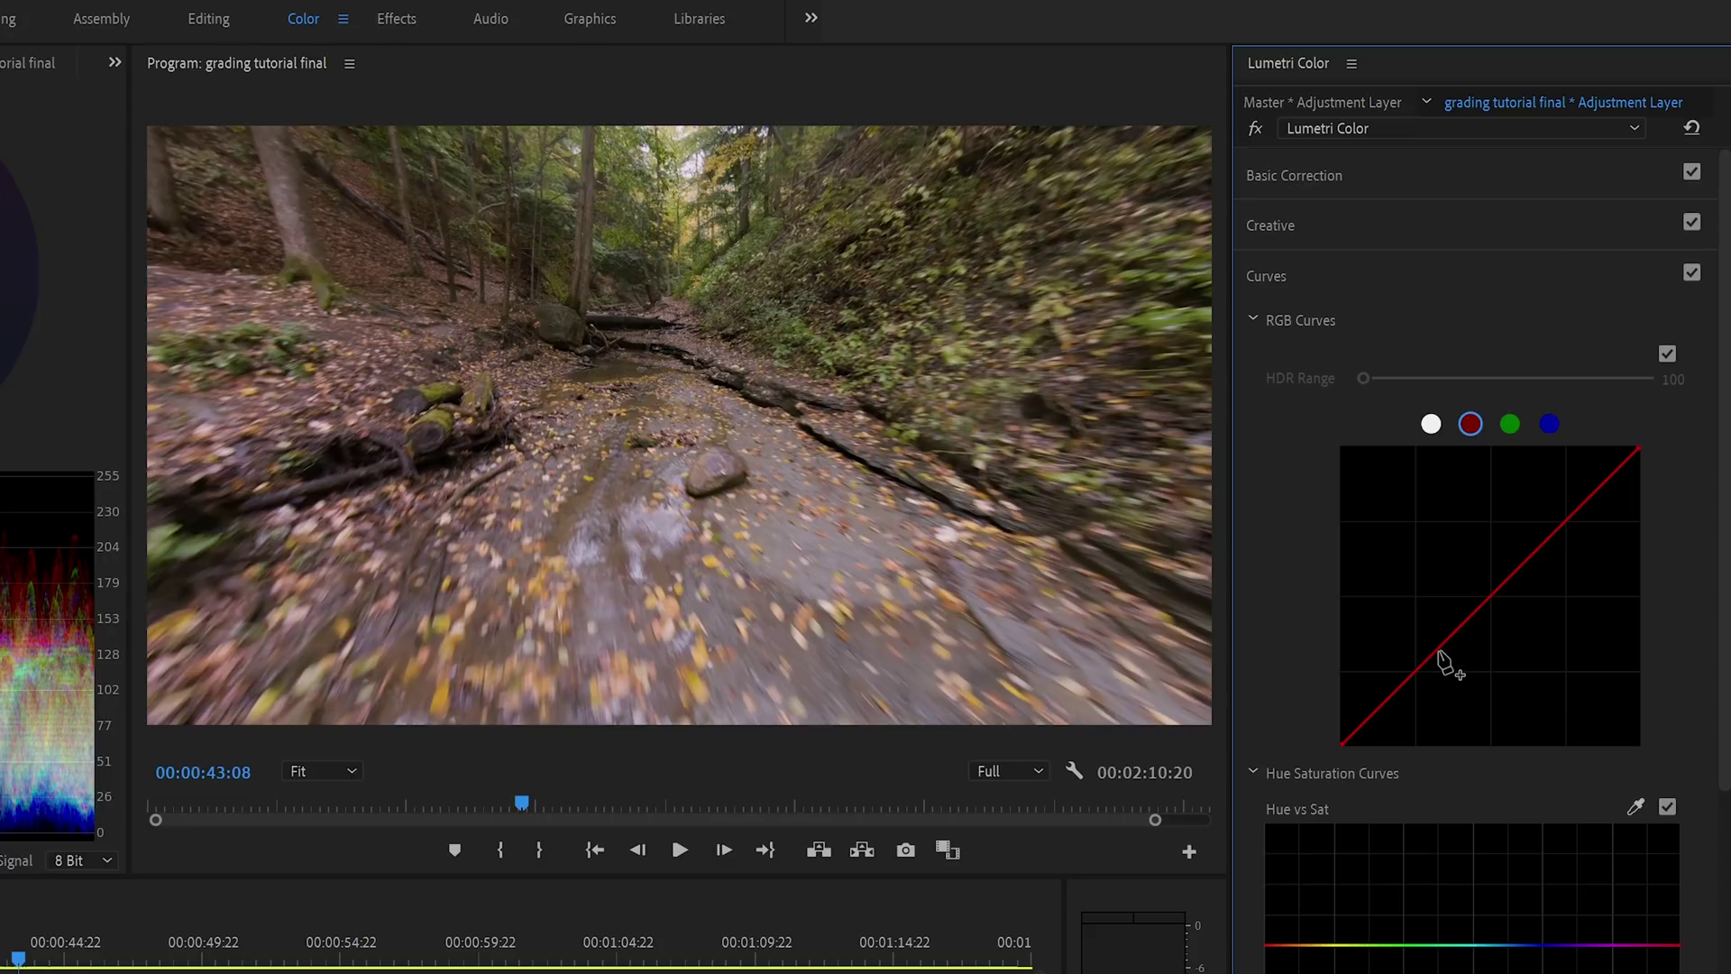
click(1385, 700)
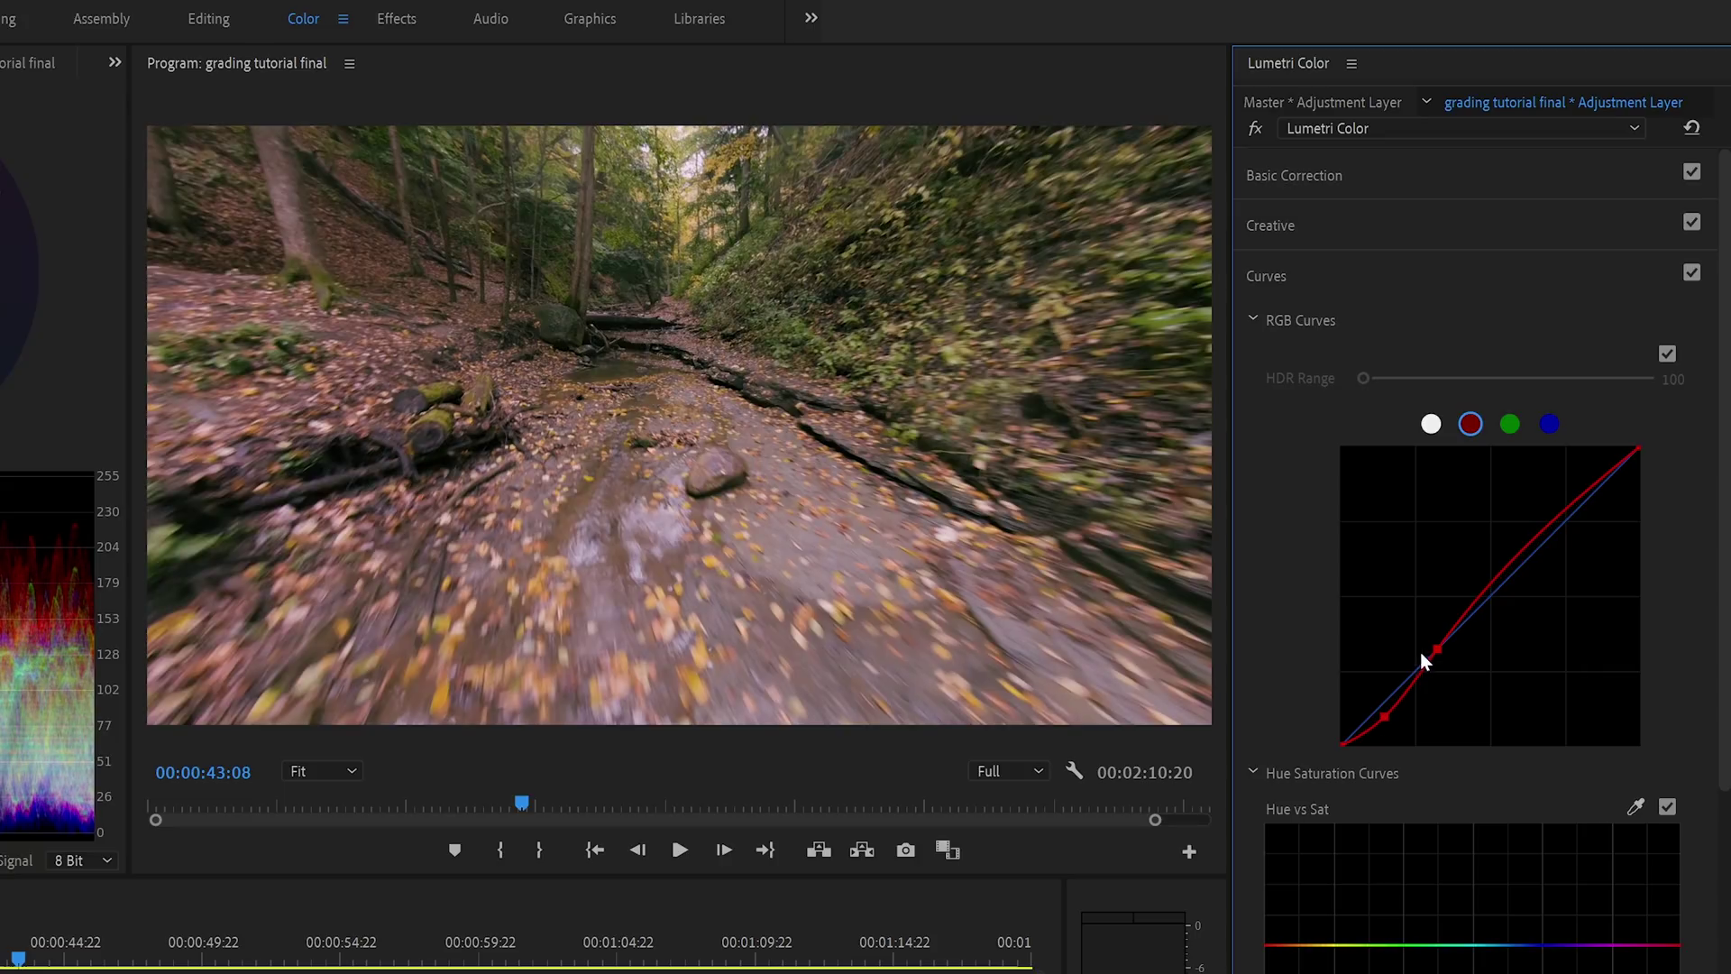
click(1494, 591)
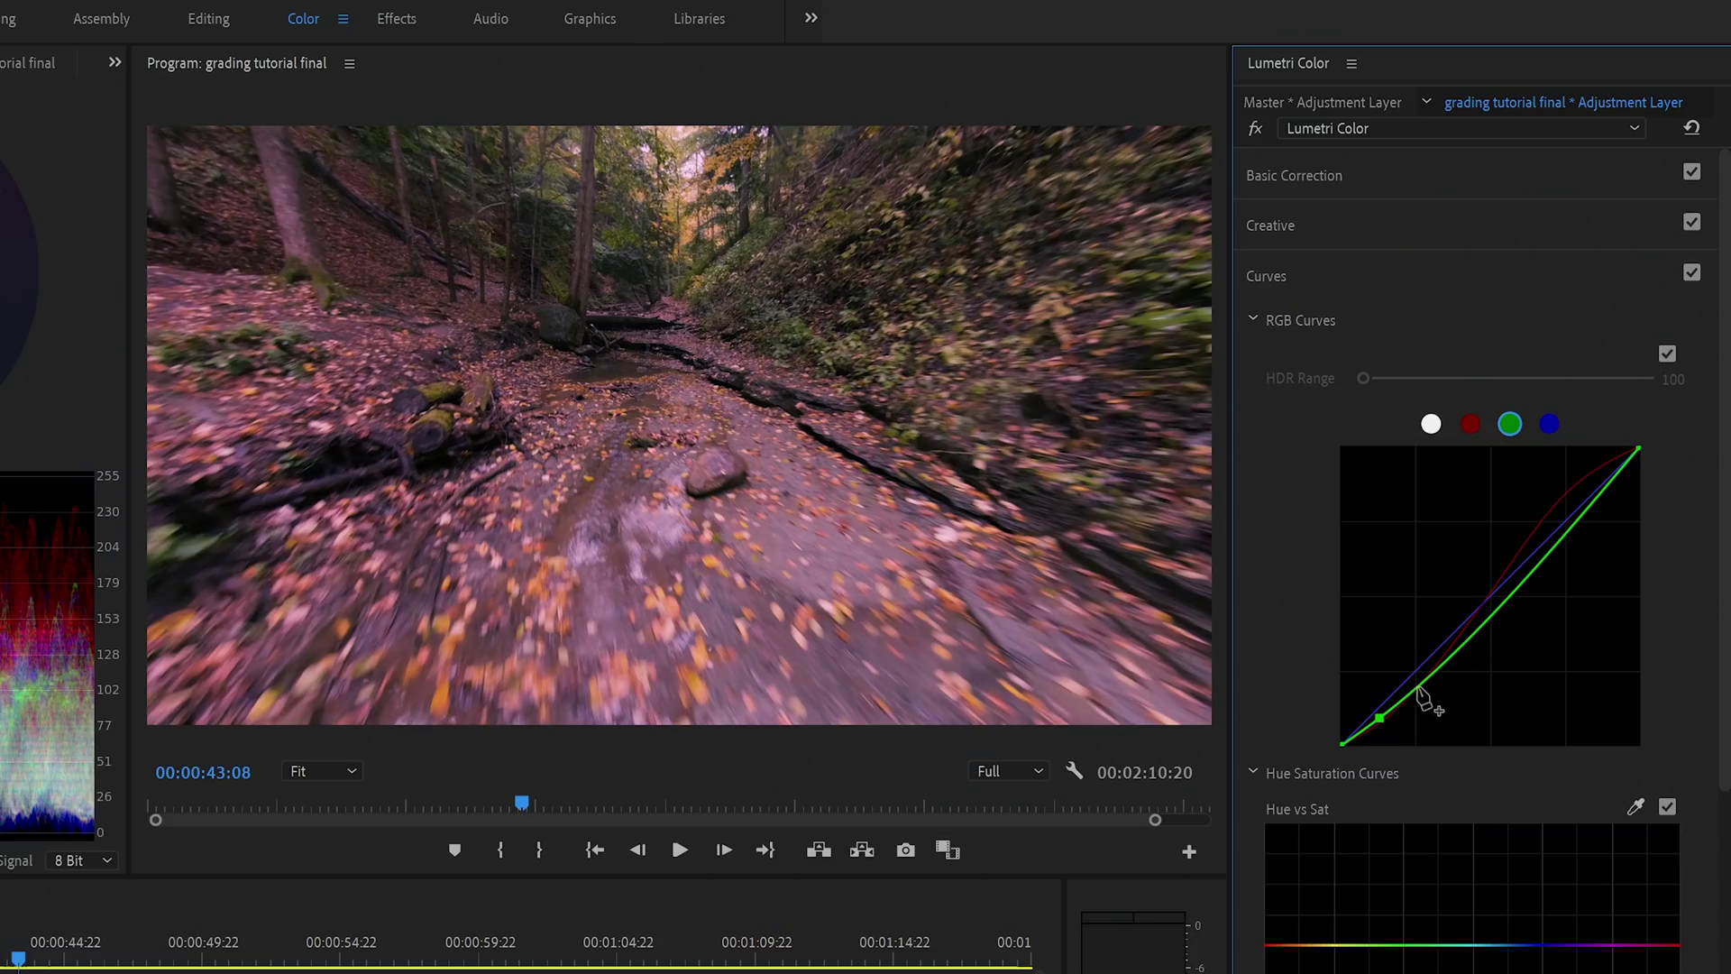
drag(1421, 673, 1420, 669)
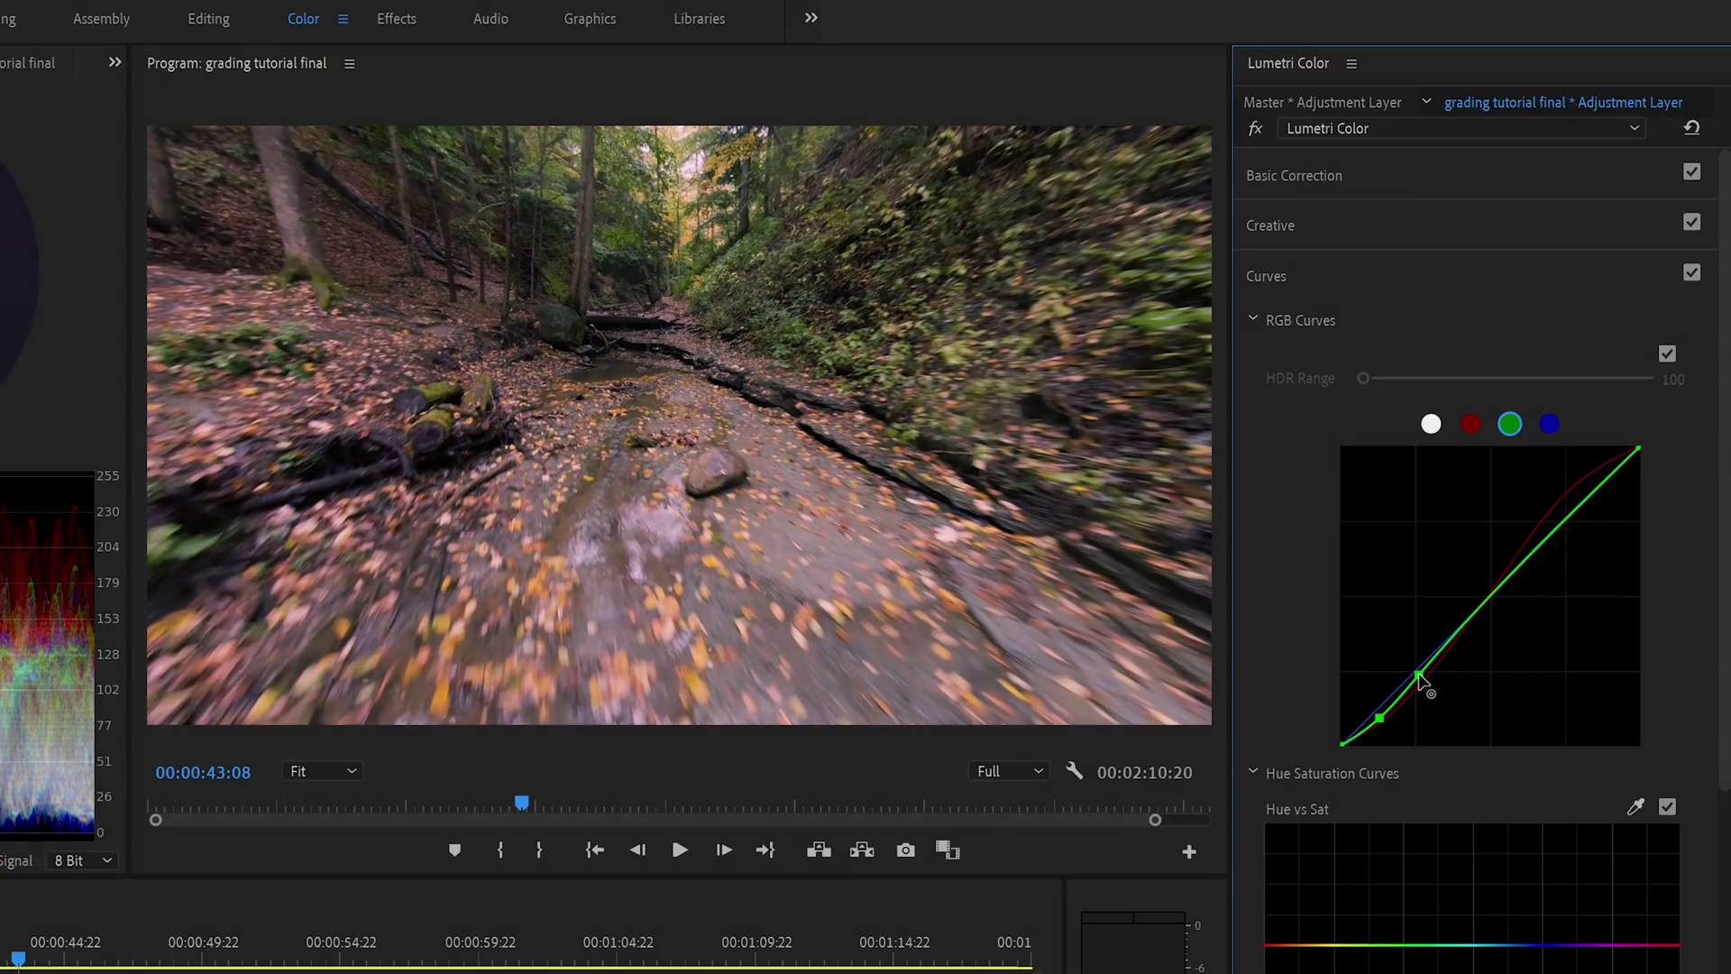
drag(1419, 674, 1420, 683)
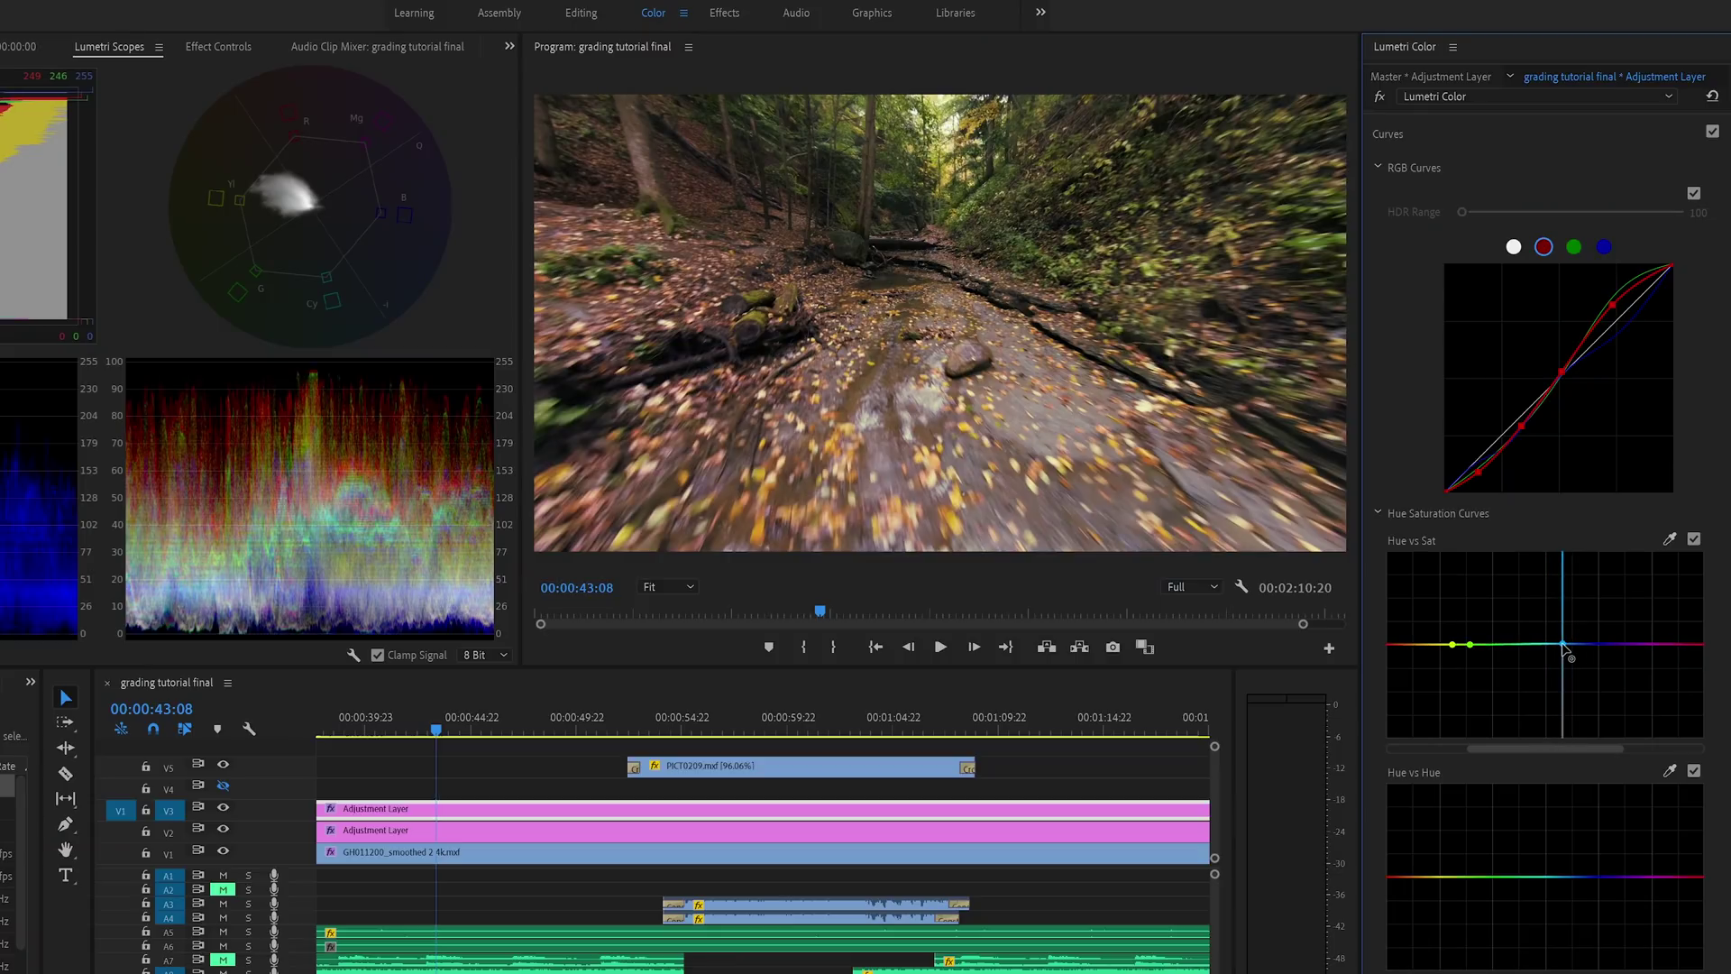
Drag the green point of the Hue vs Sat curve down to desaturate greens, then toggle it to compare
click(1561, 645)
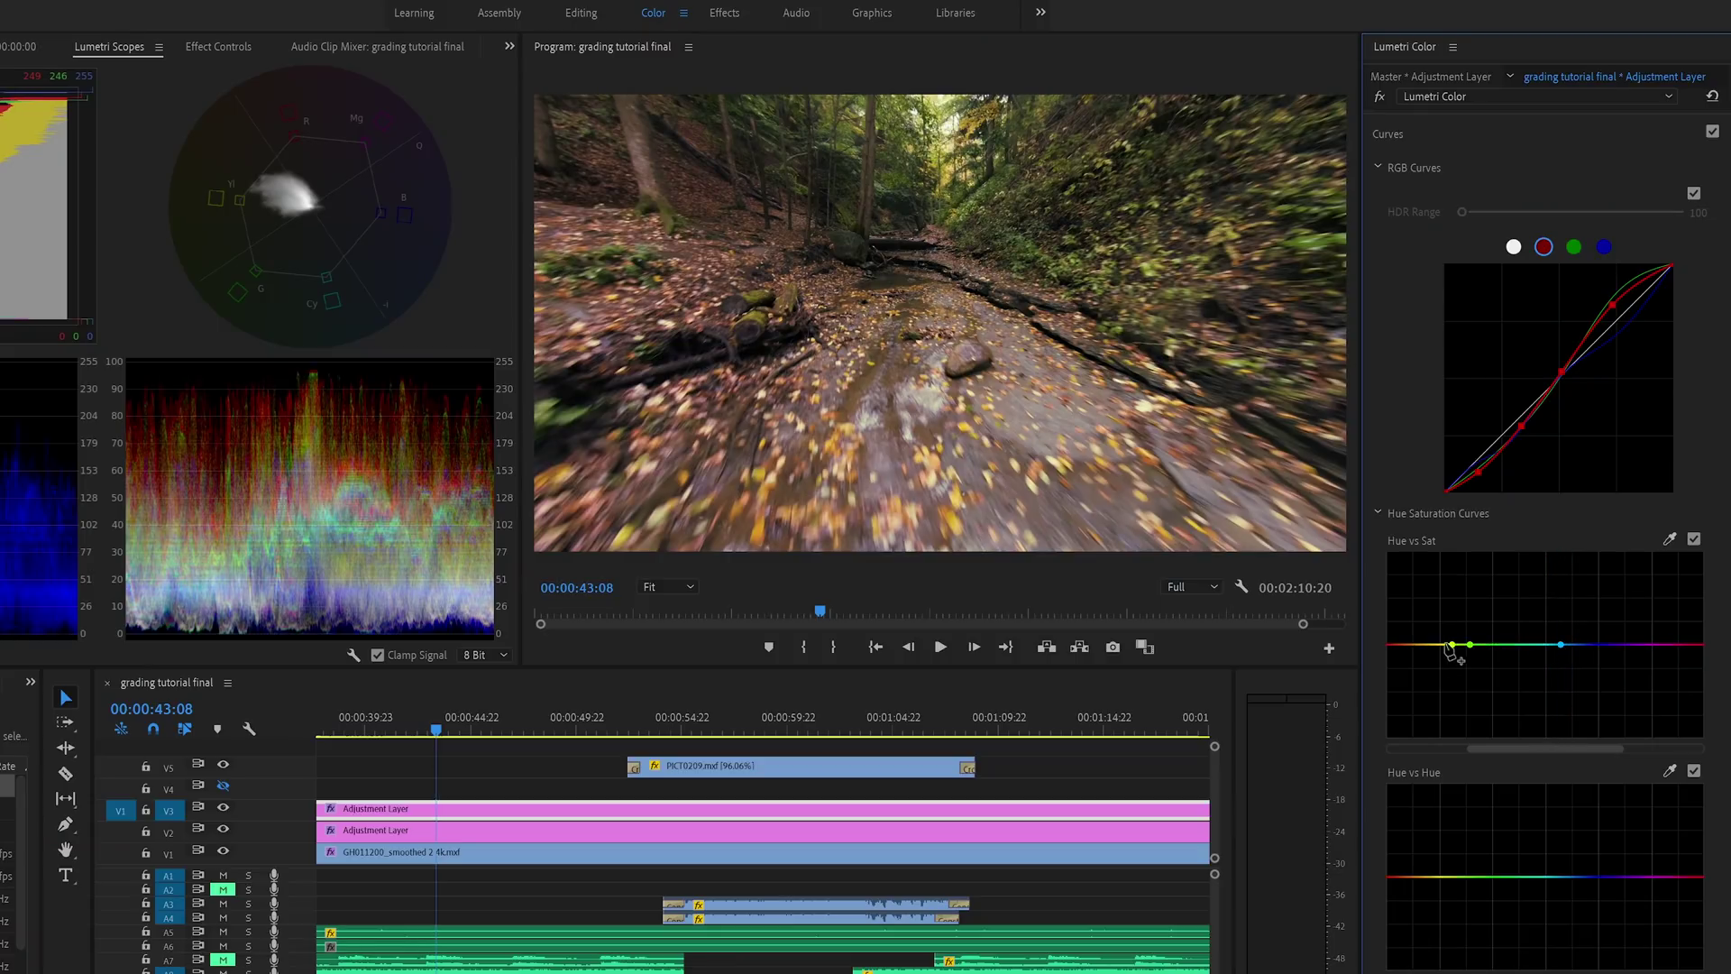
drag(1453, 645, 1421, 646)
drag(1471, 645, 1476, 740)
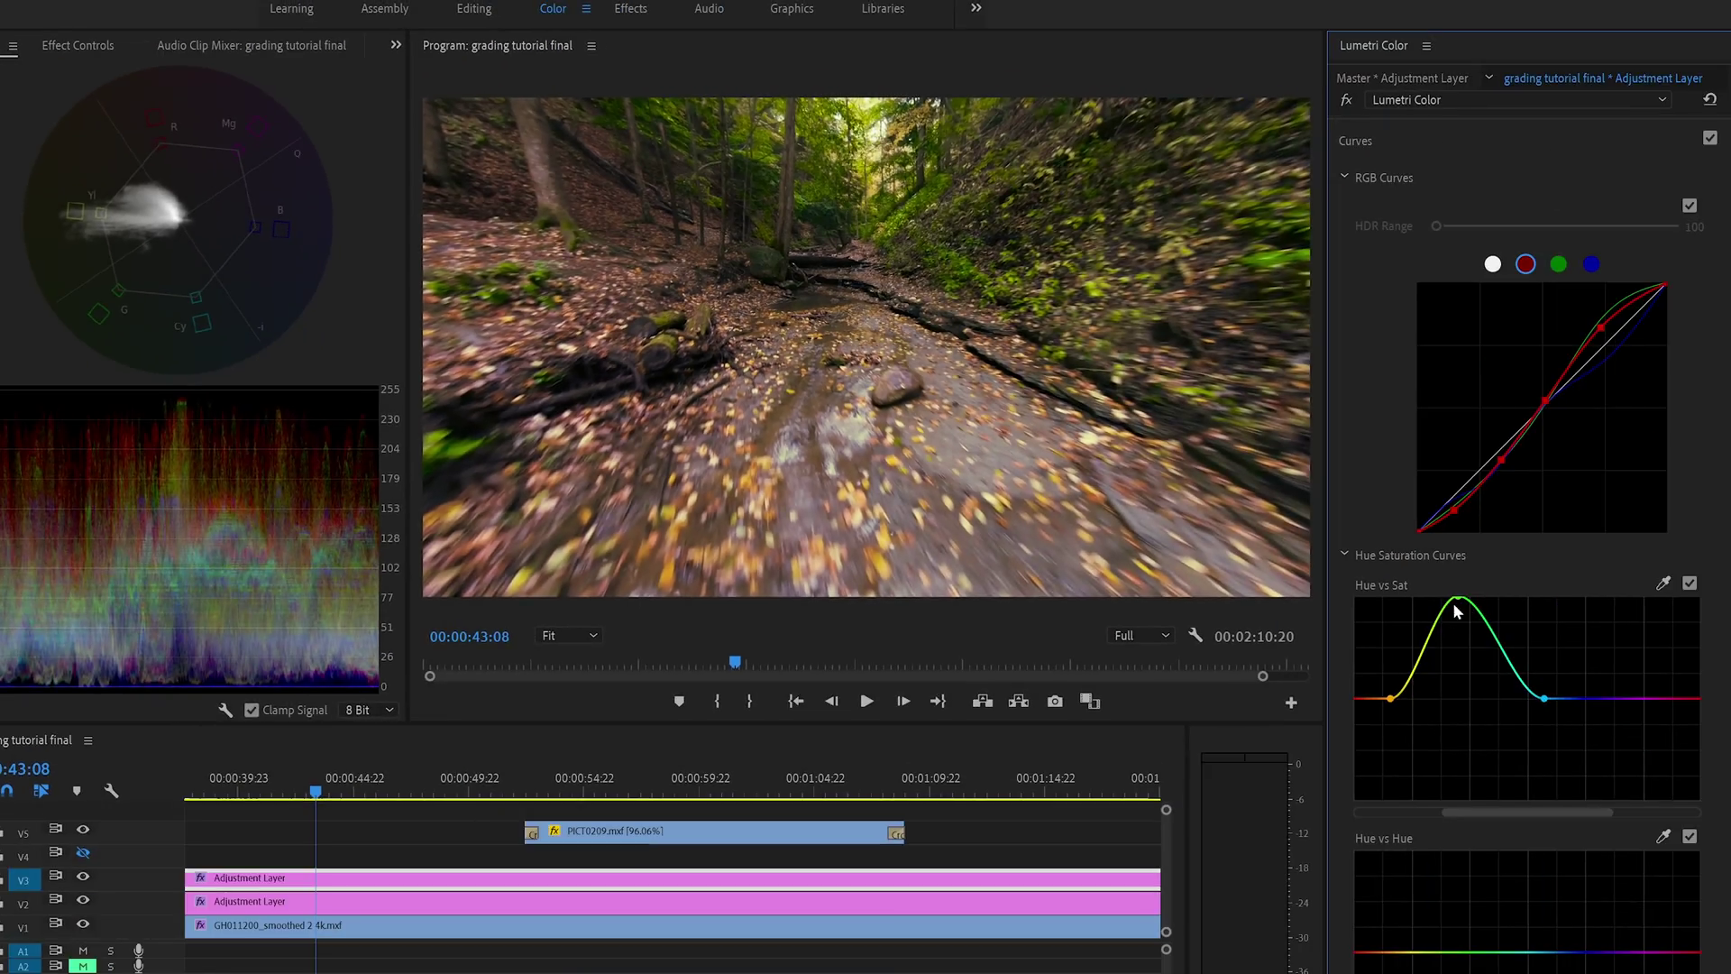
drag(1461, 610, 1460, 708)
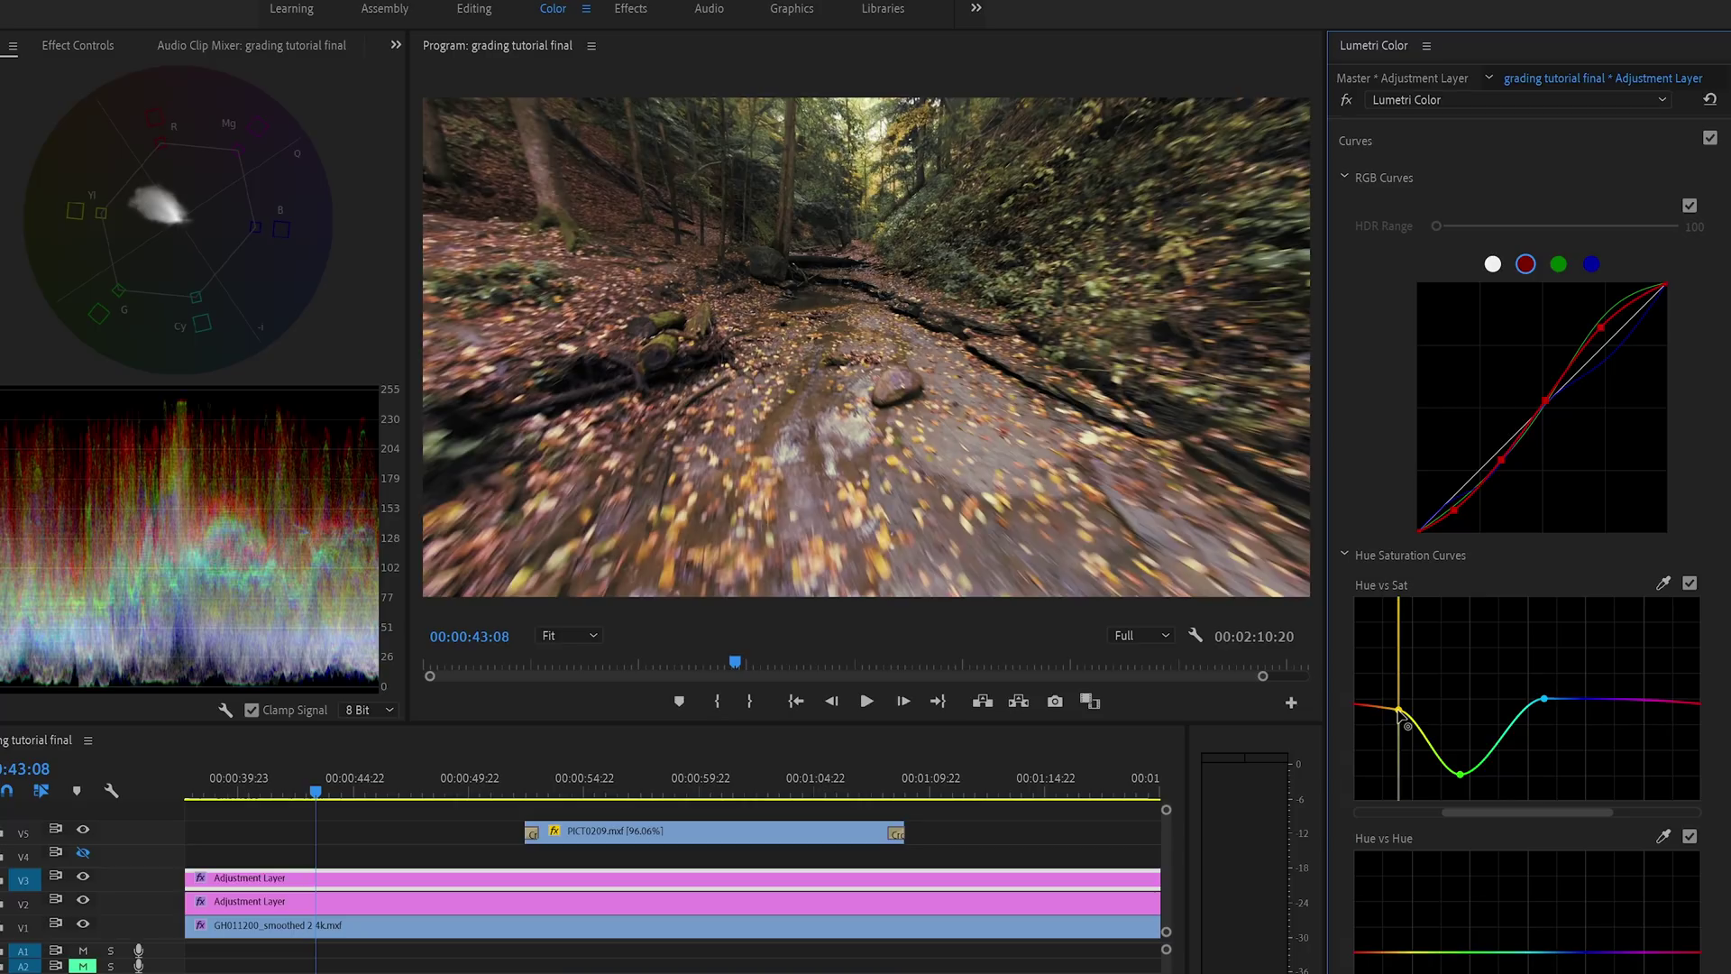
drag(1399, 711, 1401, 710)
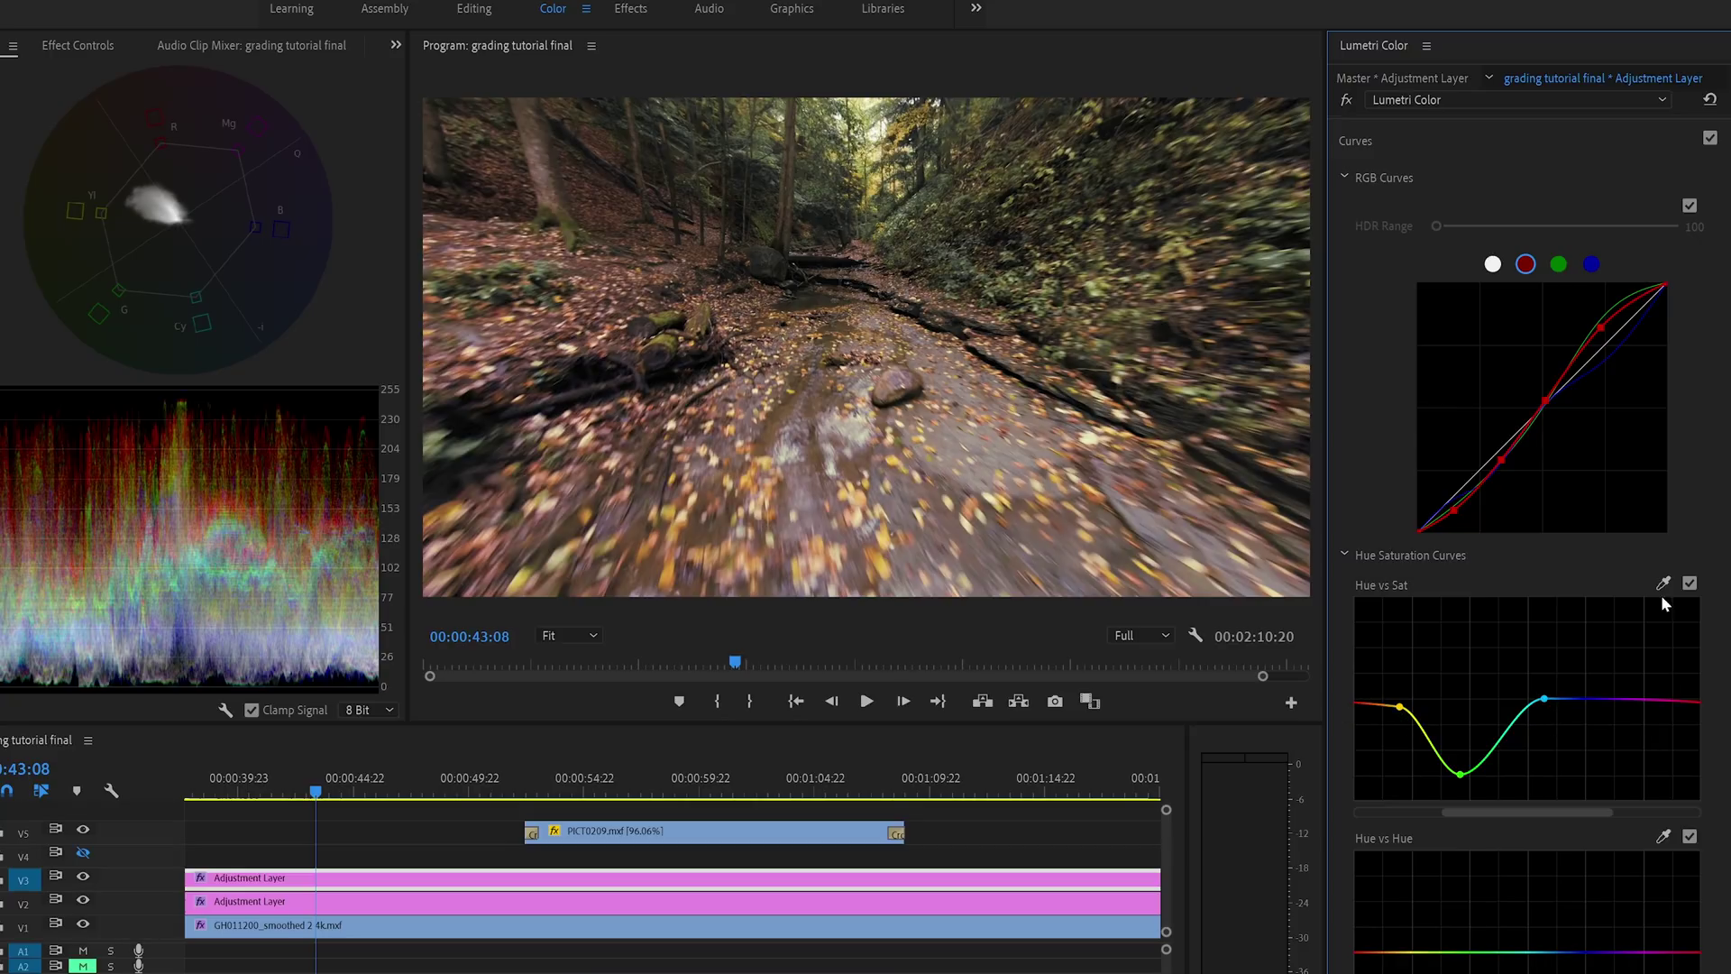
click(1689, 583)
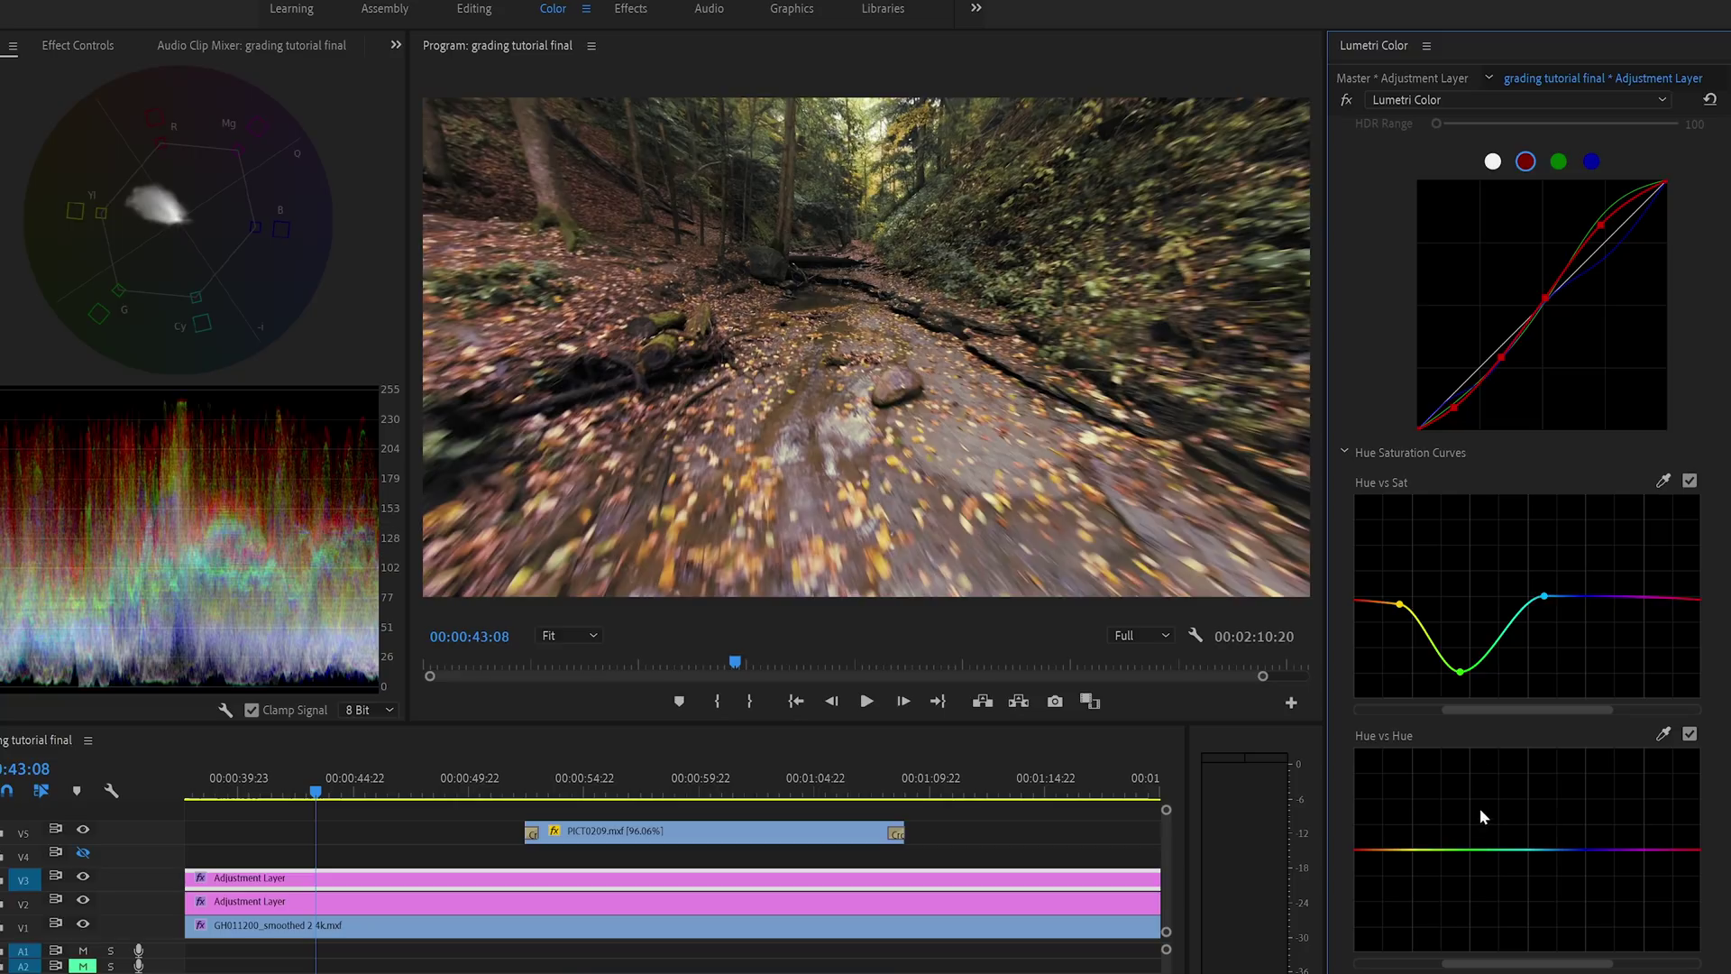
Add green, yellow and magenta points on the Hue vs Hue curve, then raise the green and yellow points
click(1473, 851)
click(1412, 849)
click(1671, 849)
mouse_move(1473, 851)
mouse_down()
mouse_move(1442, 848)
mouse_move(1445, 828)
mouse_move(1443, 848)
mouse_up()
click(1445, 850)
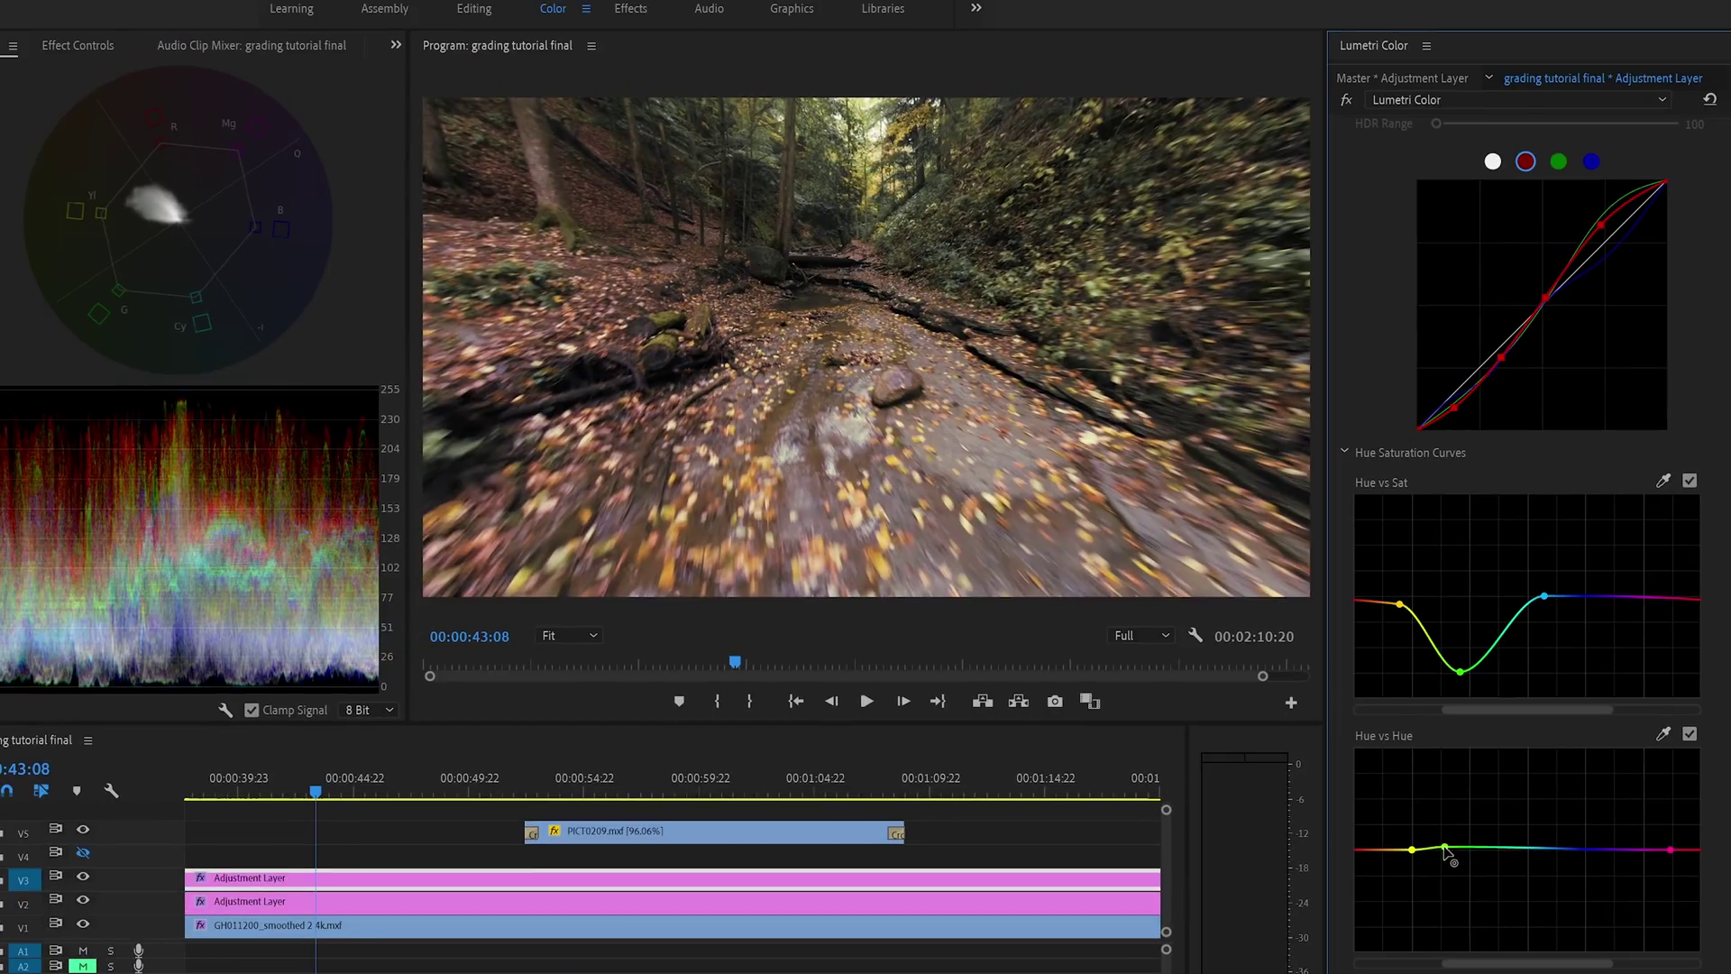
click(1175, 496)
drag(1446, 849, 1443, 828)
drag(1412, 853, 1417, 841)
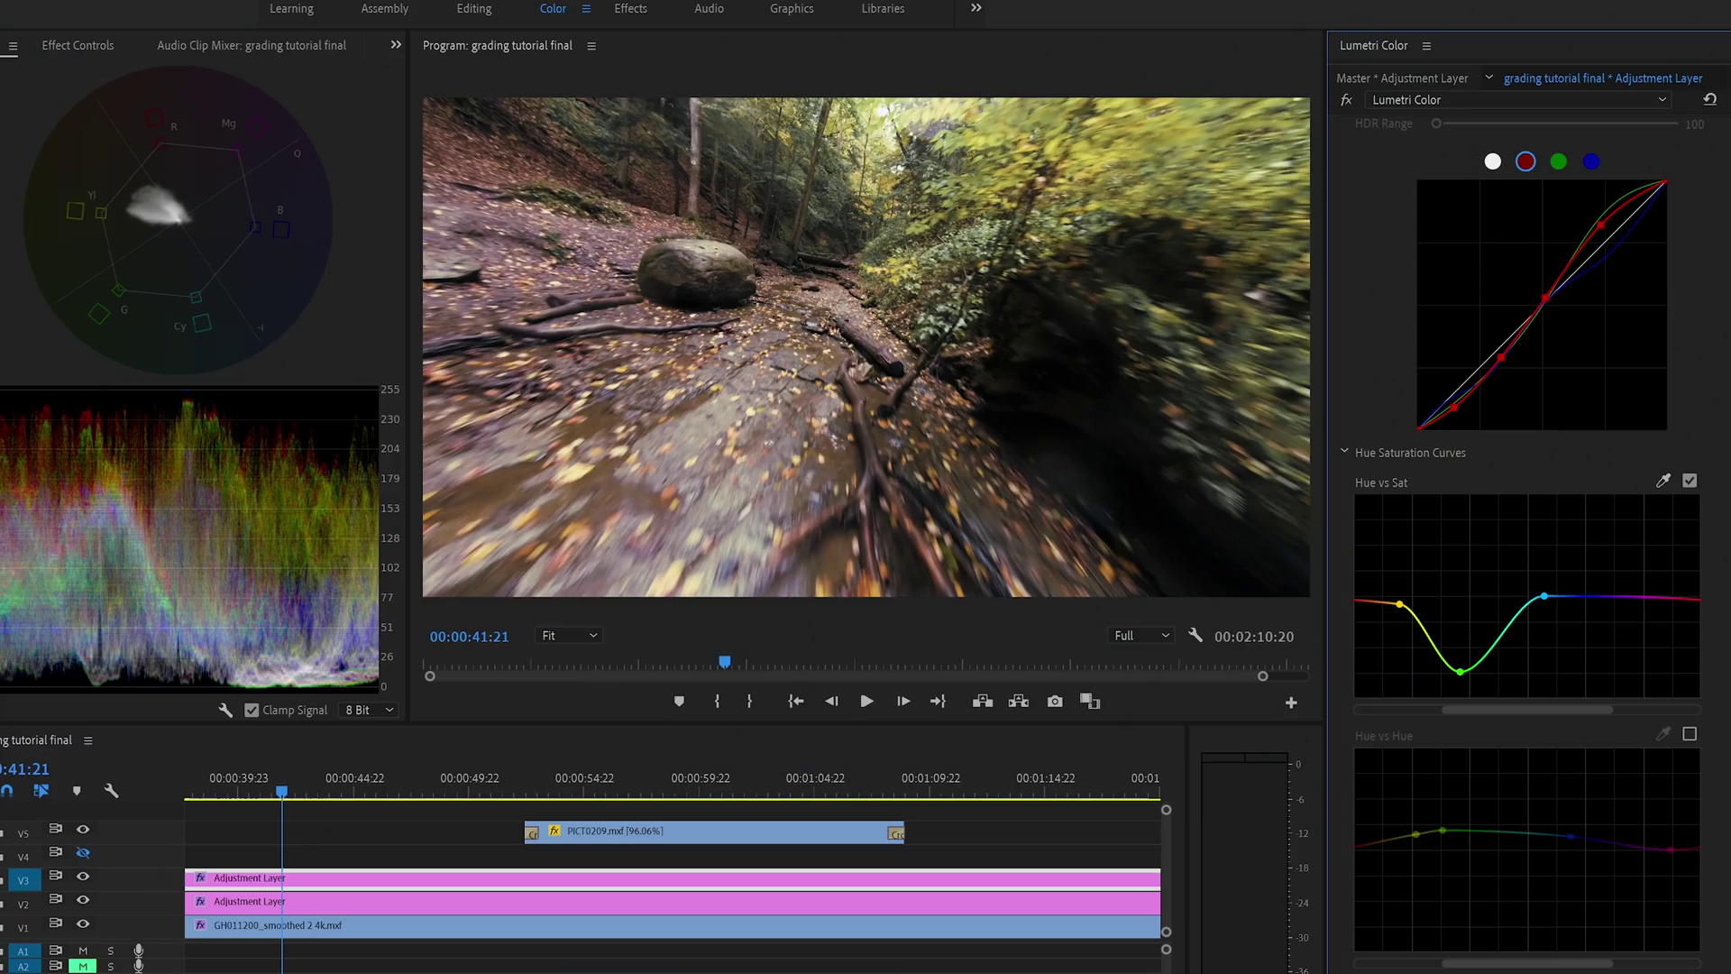
Re-enable the Hue vs Hue curve correction
click(1690, 735)
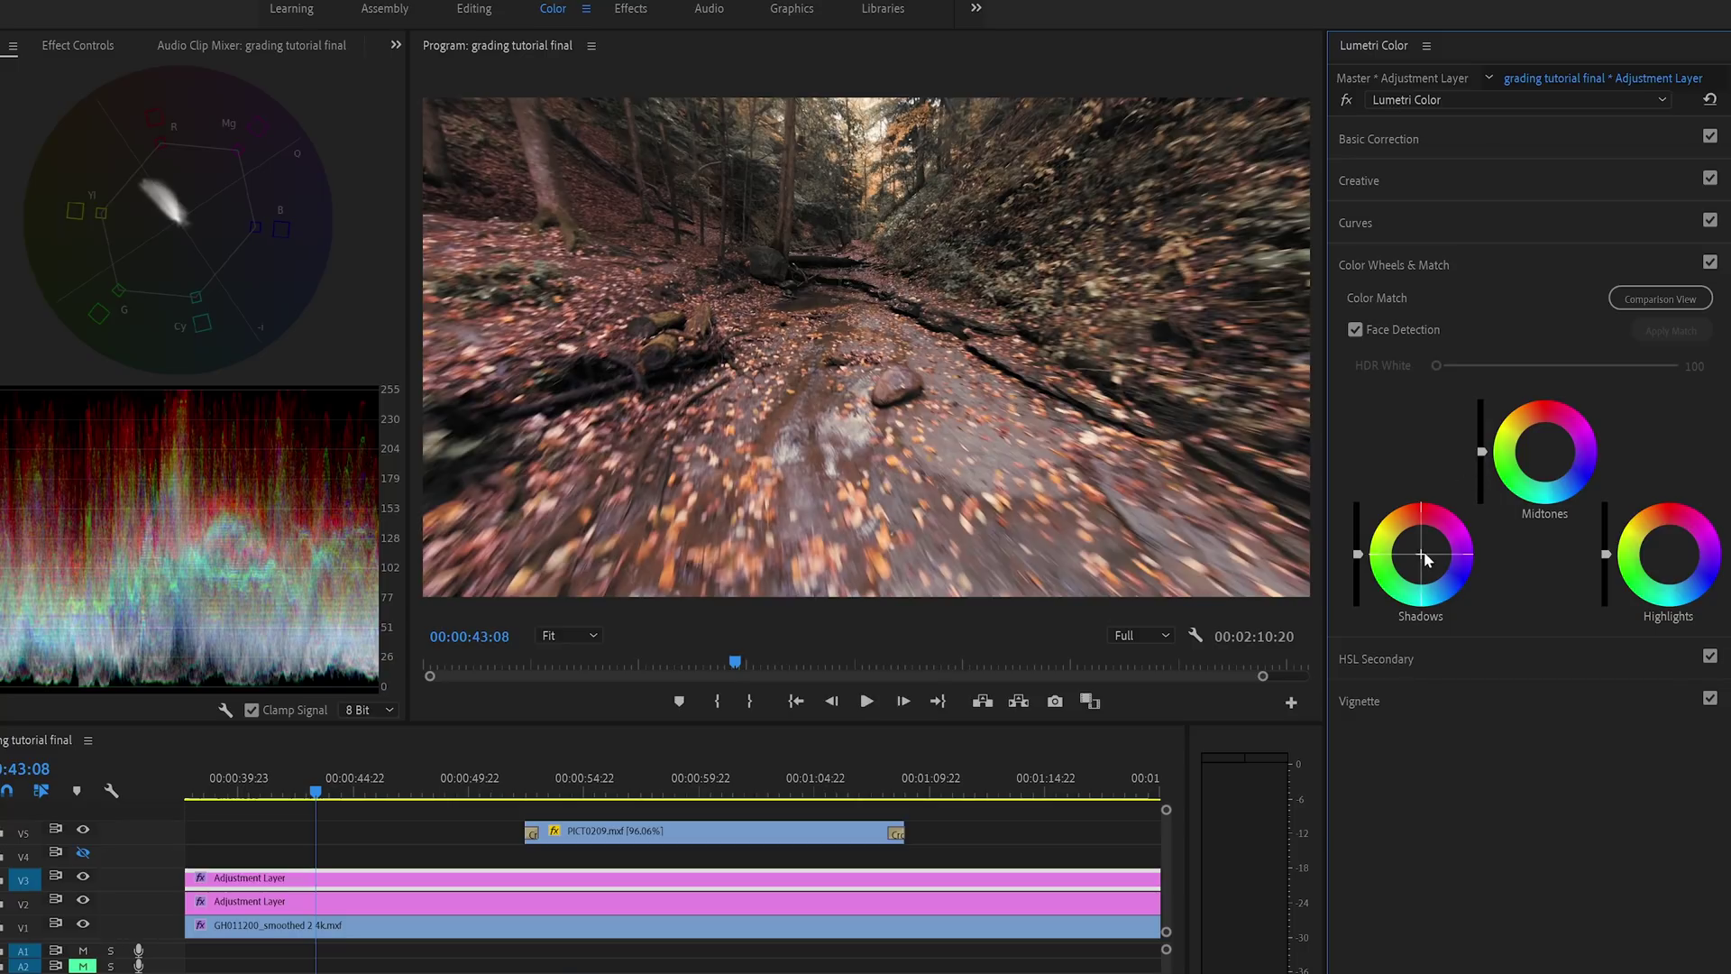
Nudge the Shadows and Midtones colour wheel pucks slightly off centre
drag(1424, 561, 1423, 557)
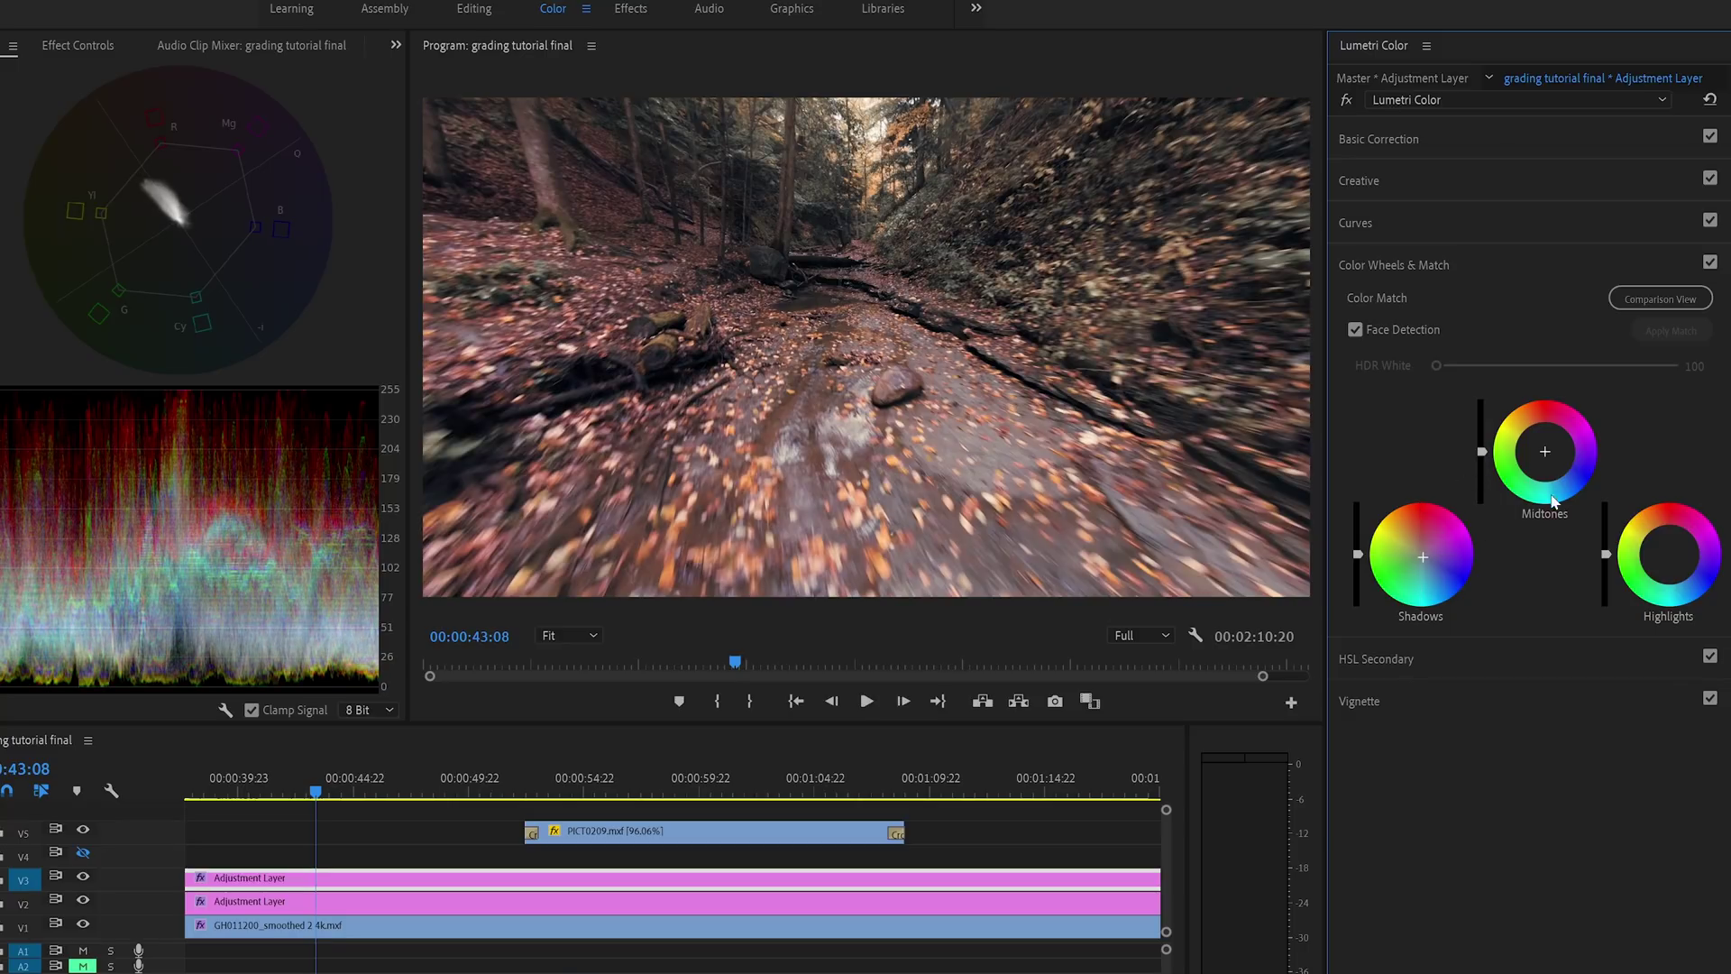
drag(1548, 457, 1542, 449)
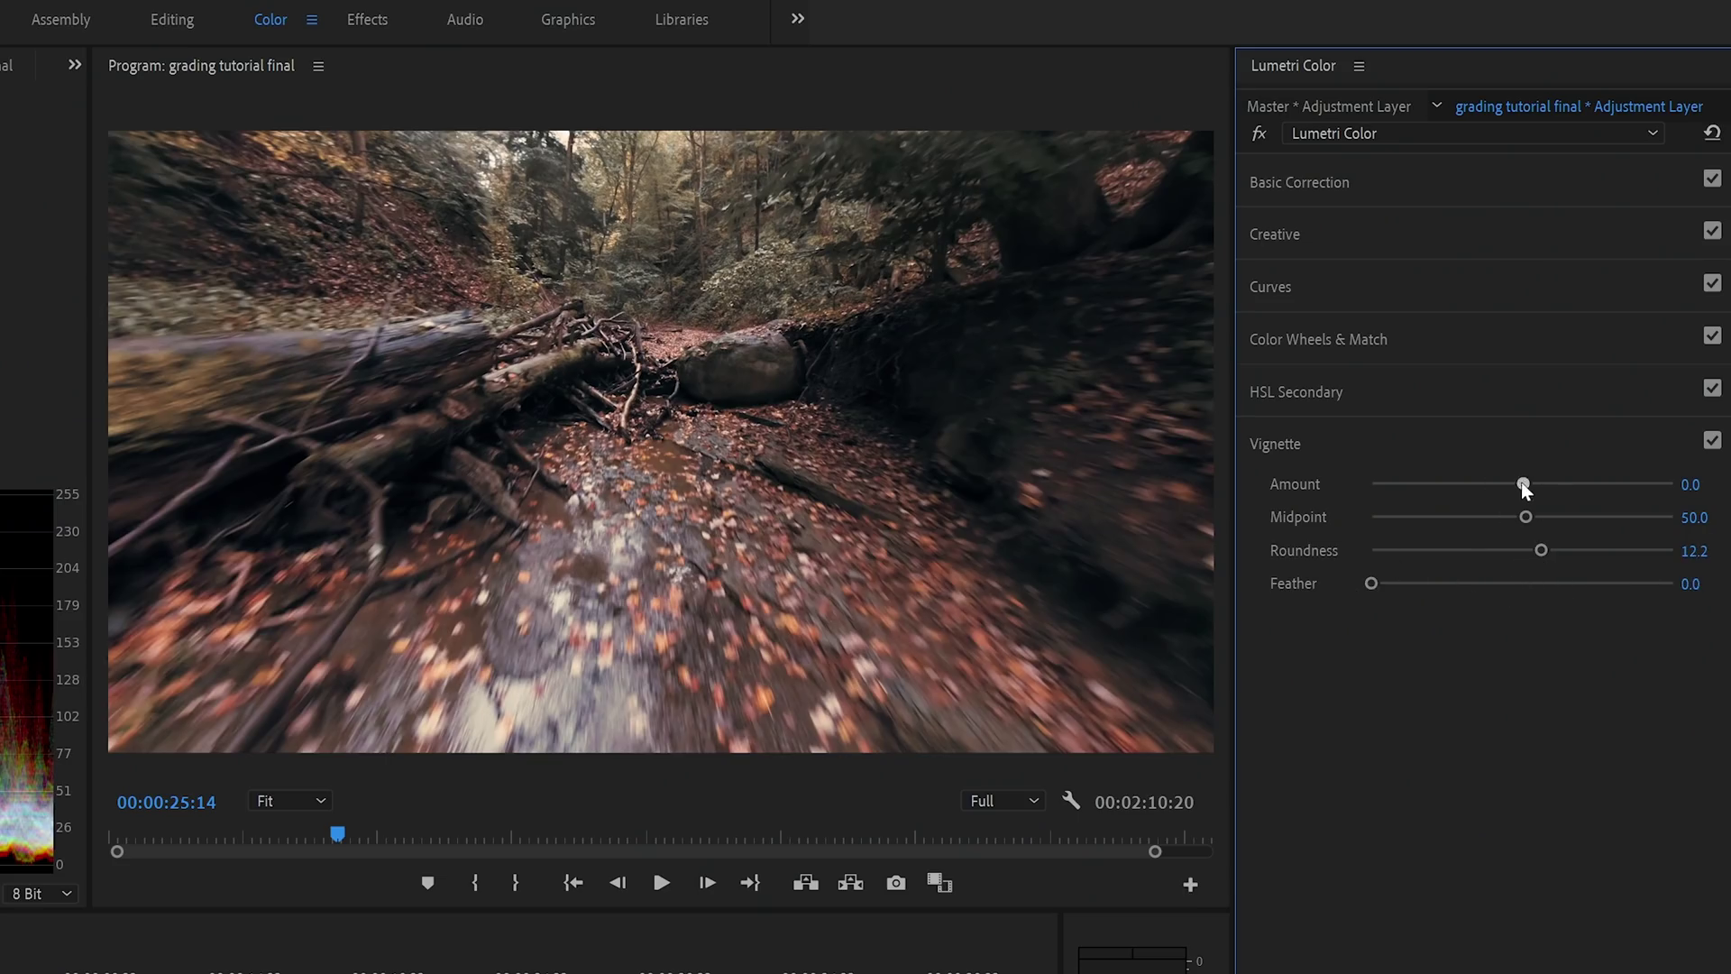
Dial in the Lumetri Vignette at Amount -0.2, Midpoint 34.2, Roundness 0.0 and Feather 100.0
drag(1522, 485, 1417, 484)
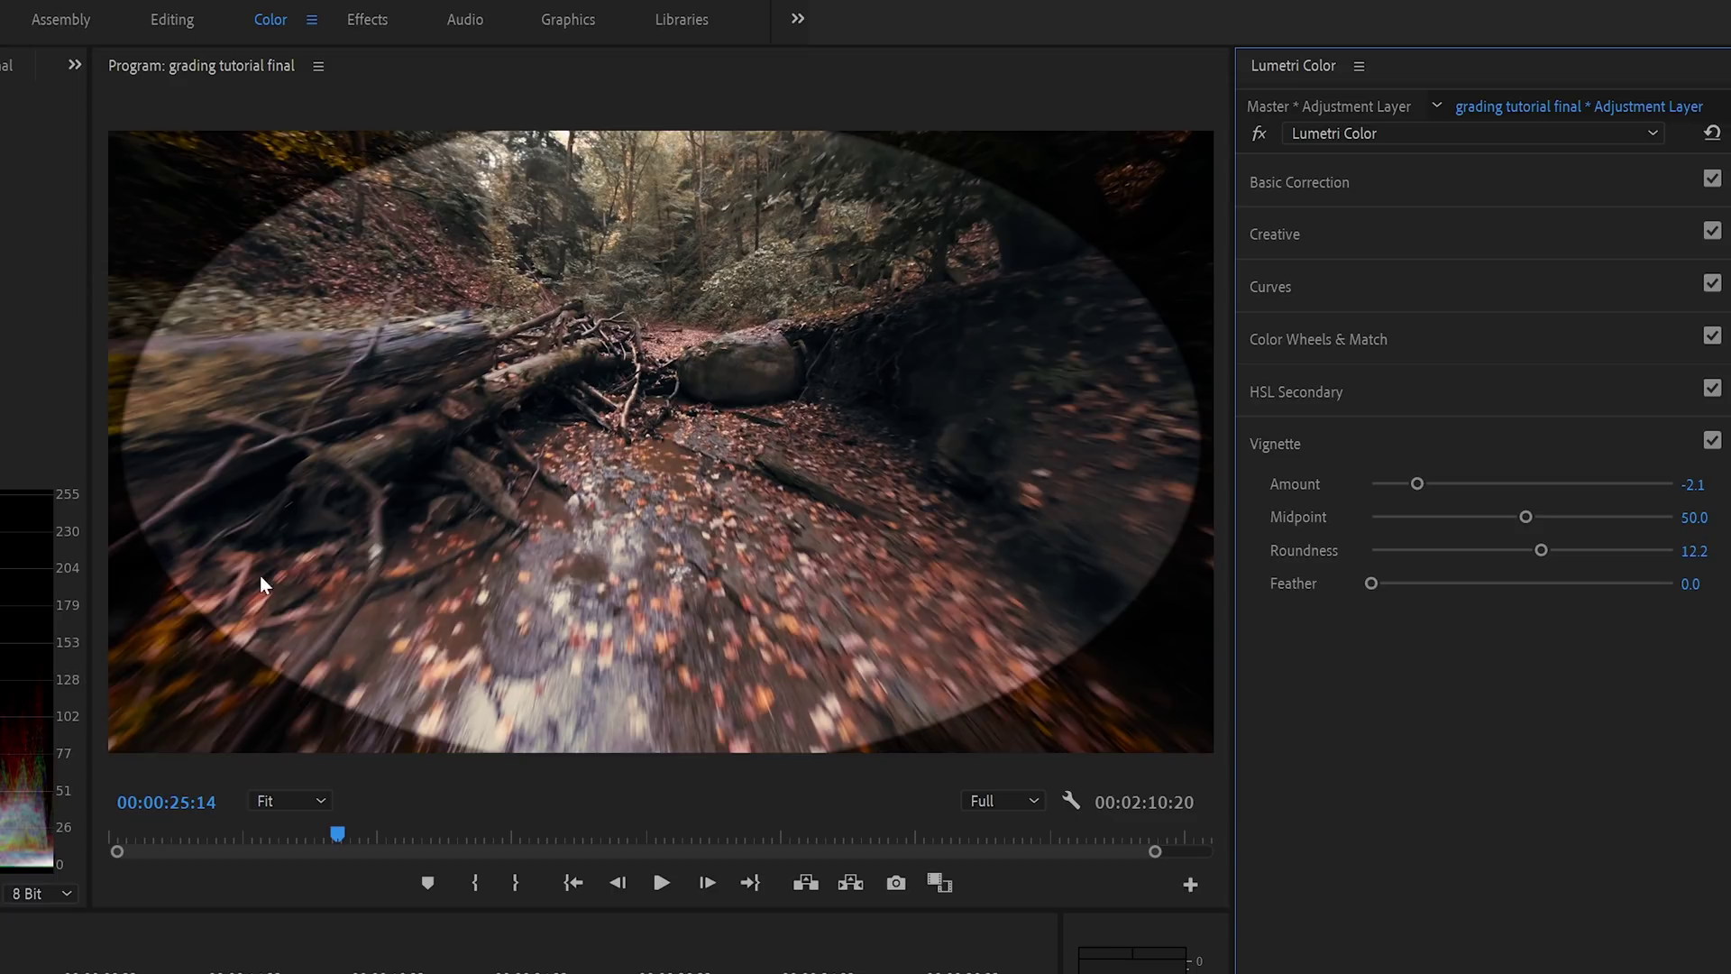
drag(1383, 586, 1688, 618)
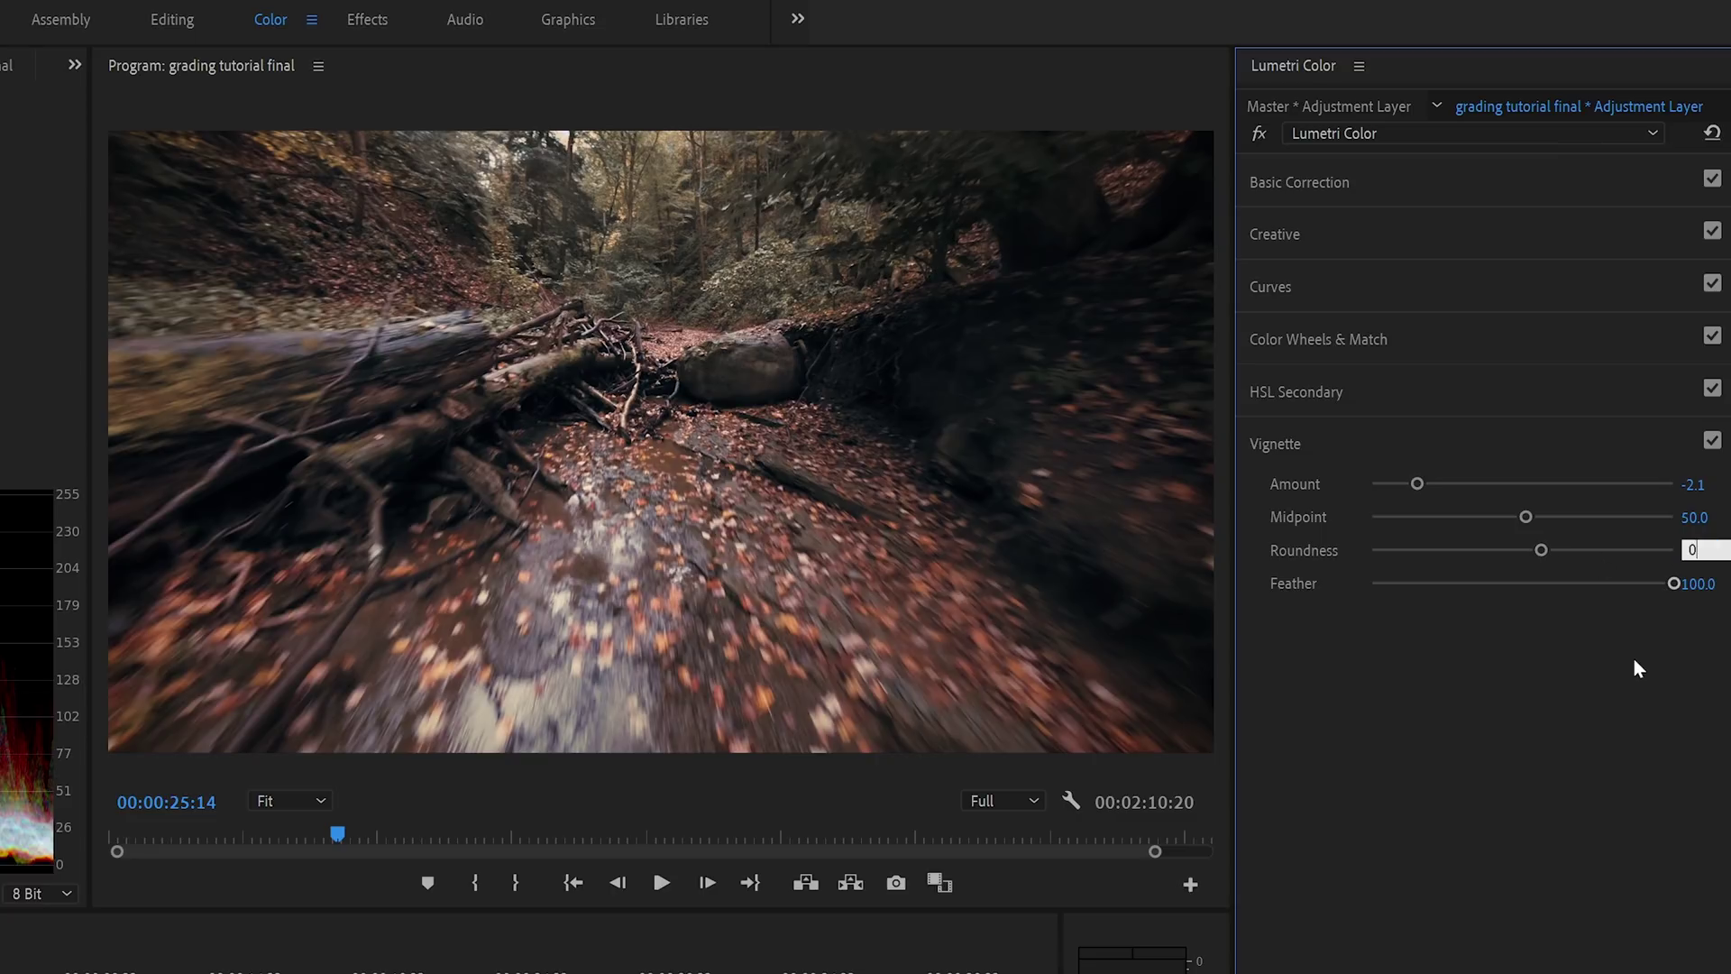
key(Return)
drag(1526, 518, 1440, 590)
drag(1463, 516, 1476, 517)
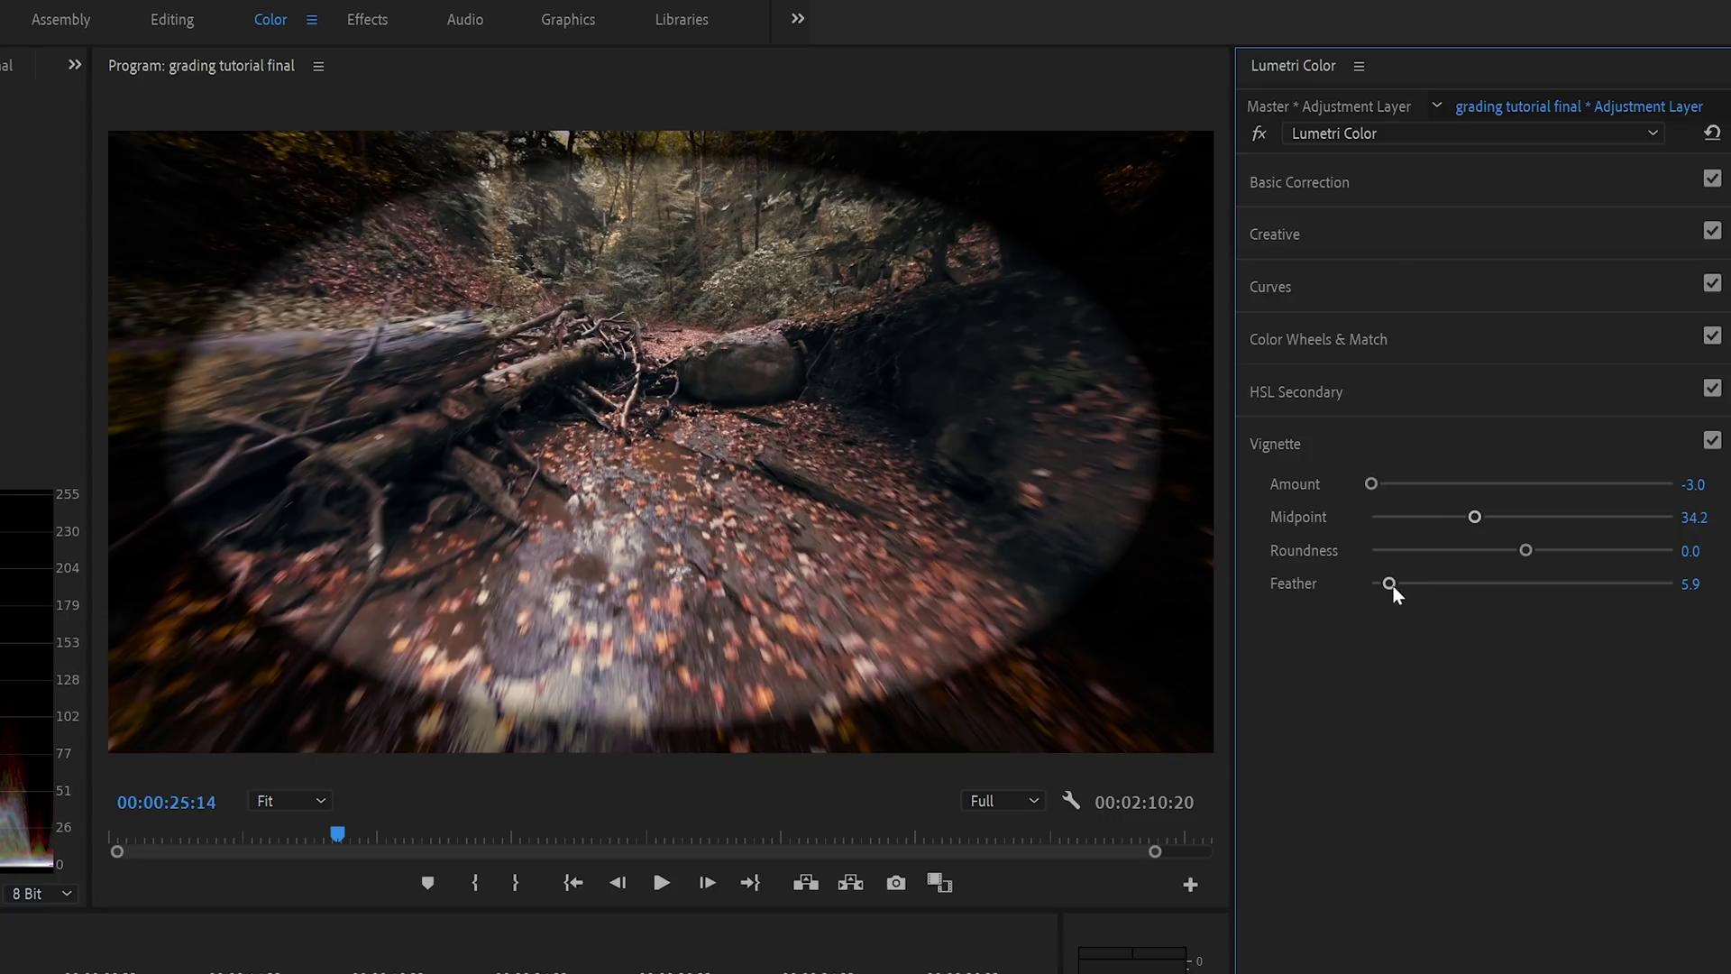
drag(1389, 584, 1719, 607)
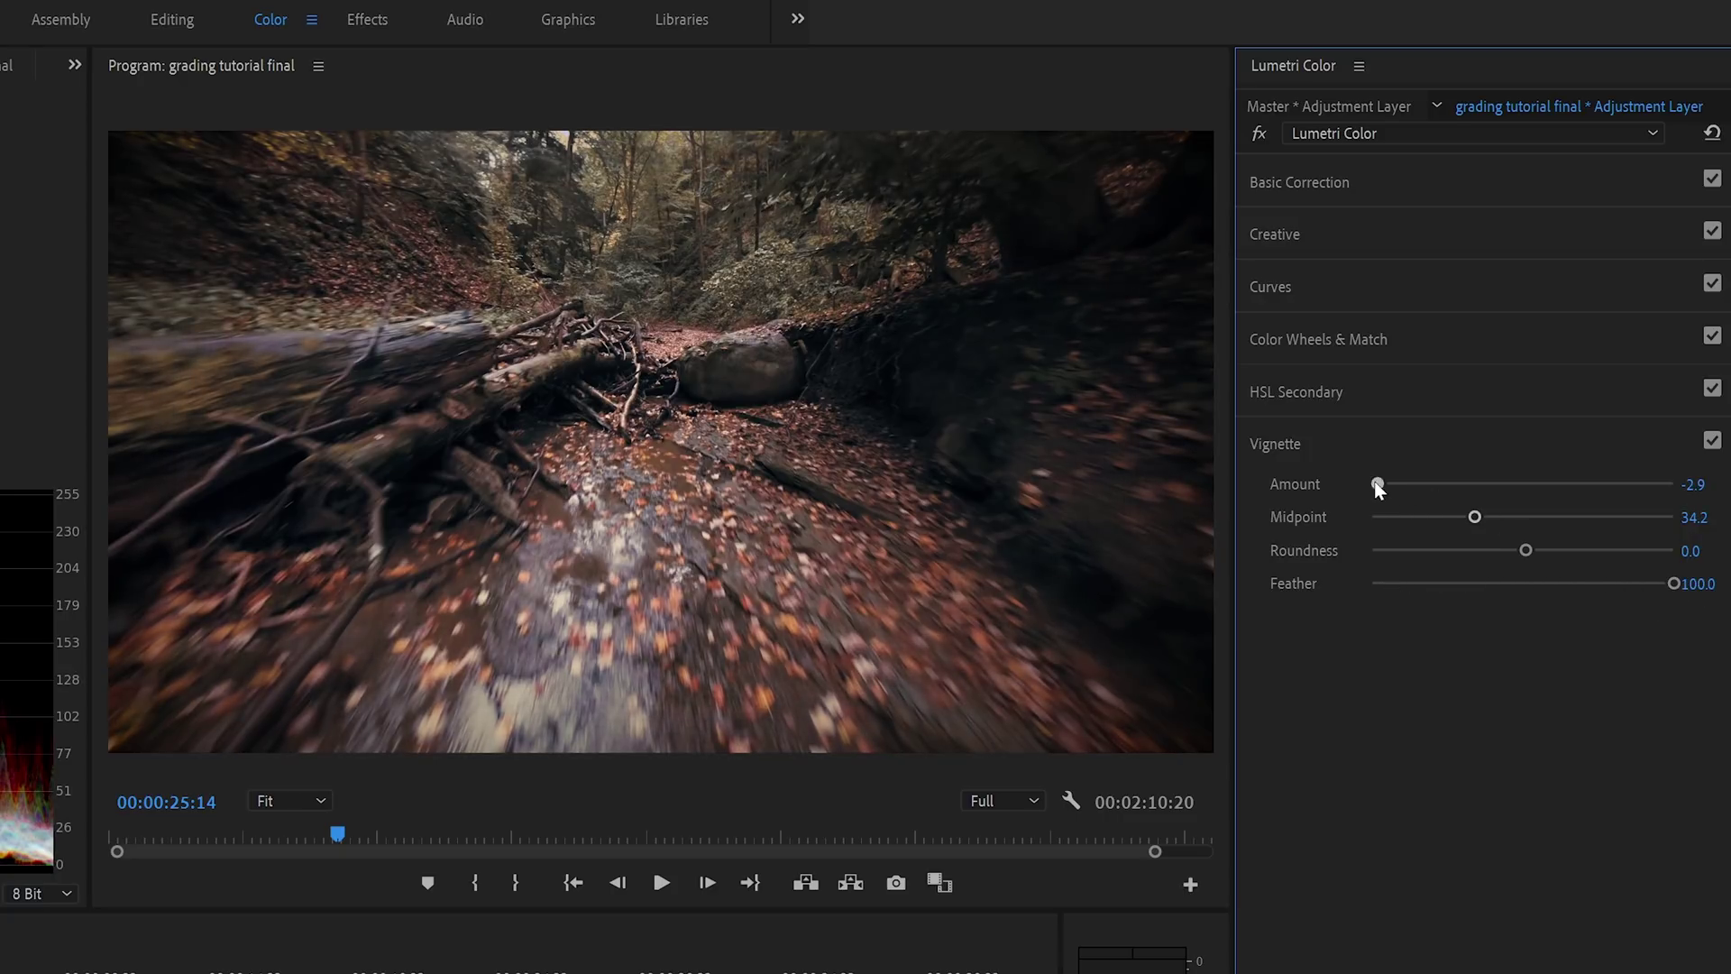
drag(1377, 485, 1512, 497)
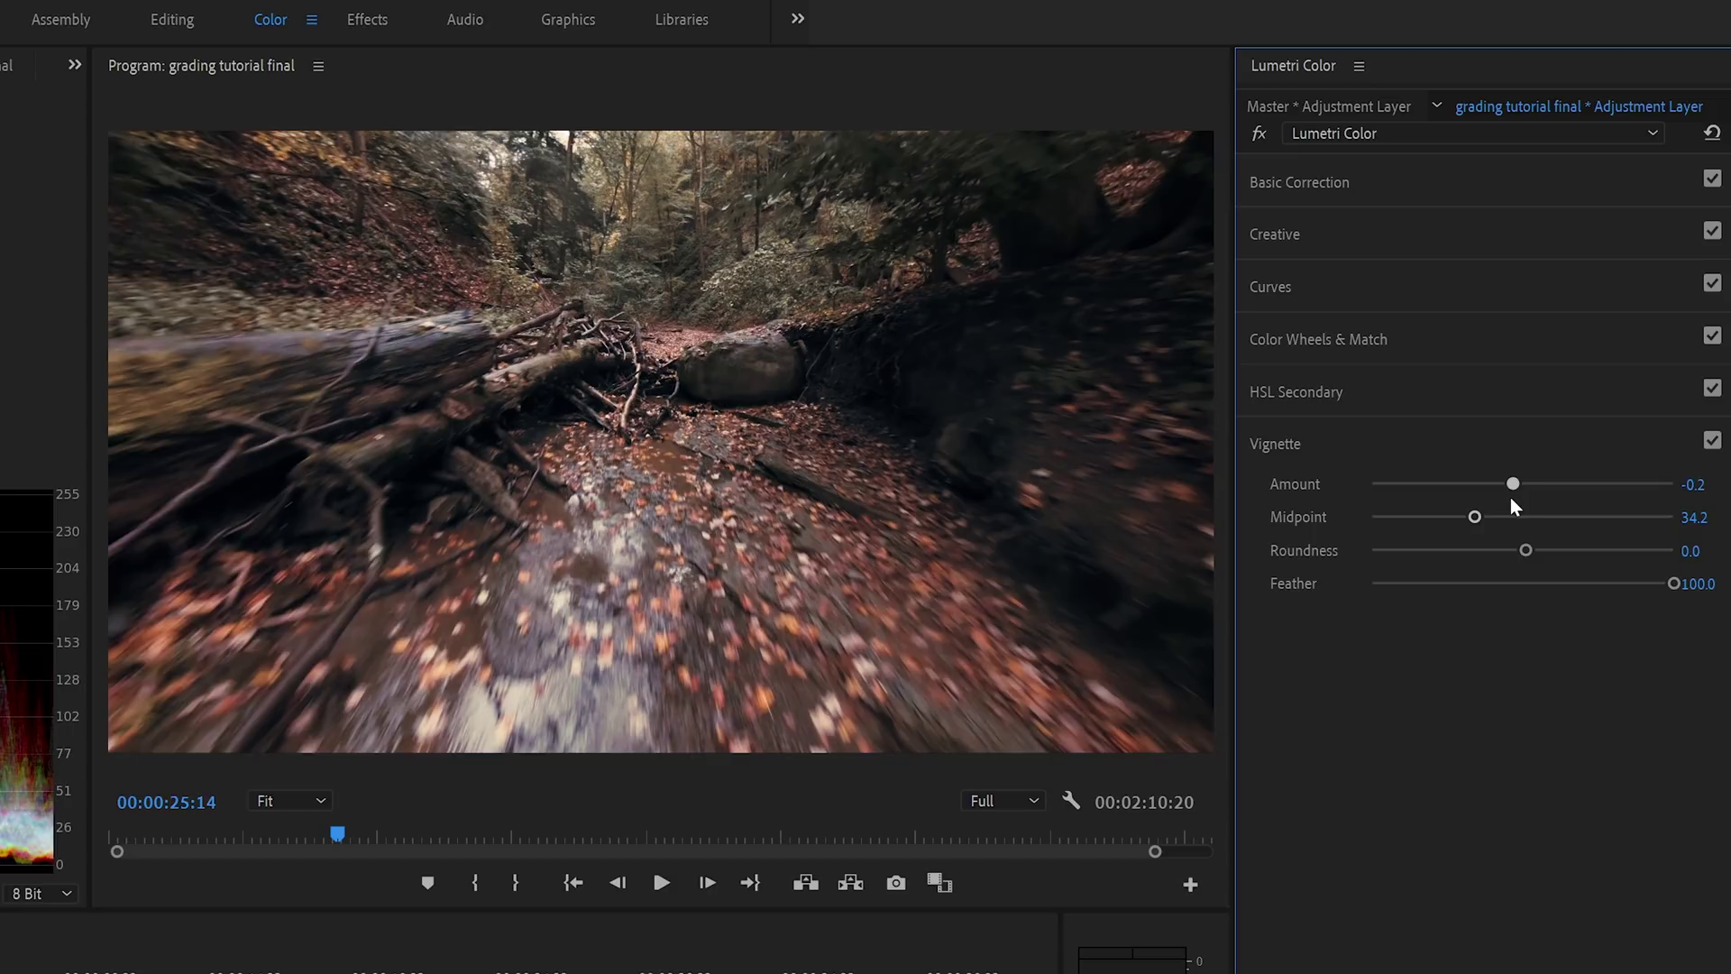